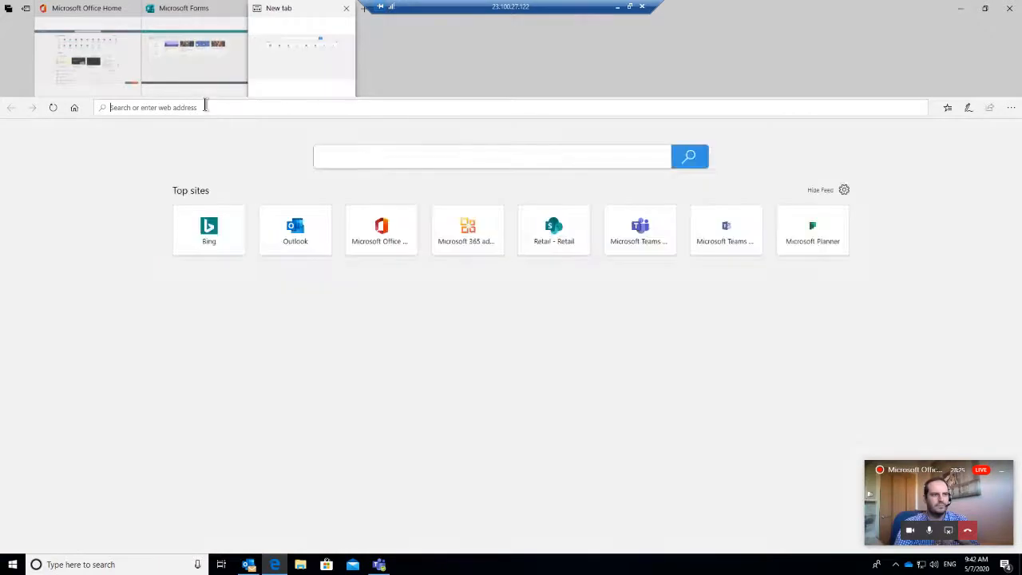
# Step: Load portal.office.com in the new browser tab and collapse the tab previews on the Office home page
pyautogui.write('io')
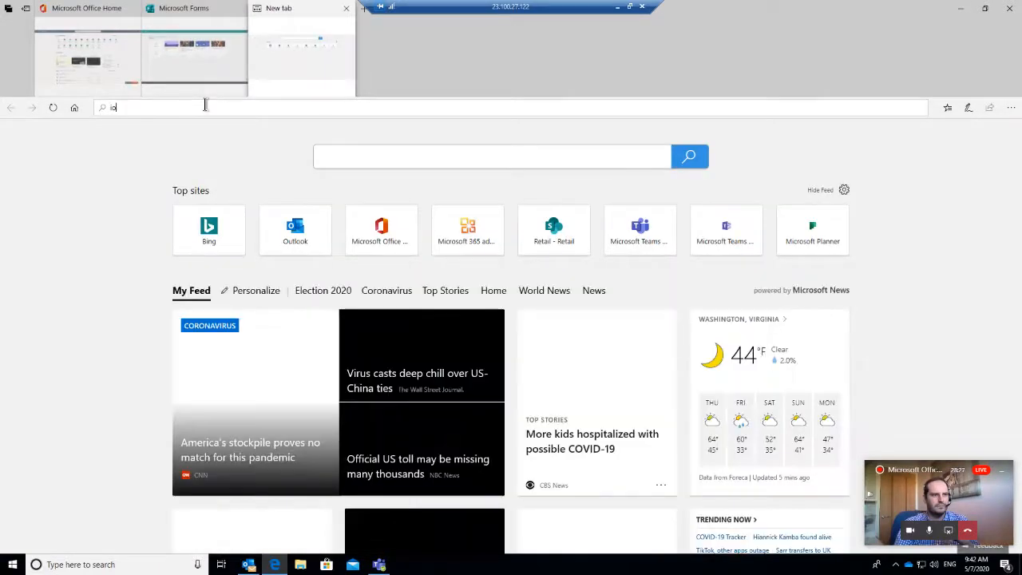
pyautogui.press('BackSpace')
pyautogui.press('BackSpace')
pyautogui.write('portal.office.com/')
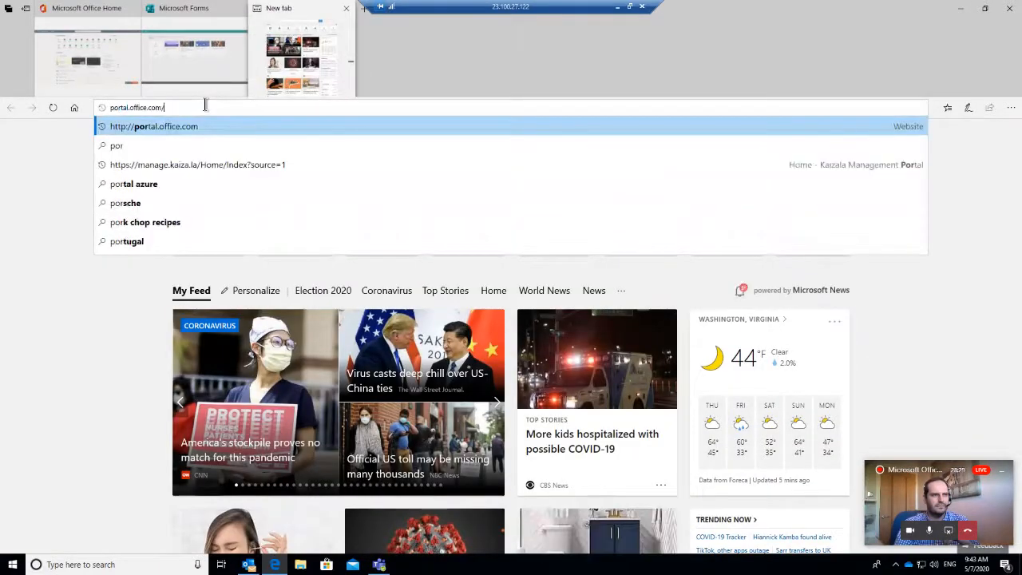
pyautogui.press('Return')
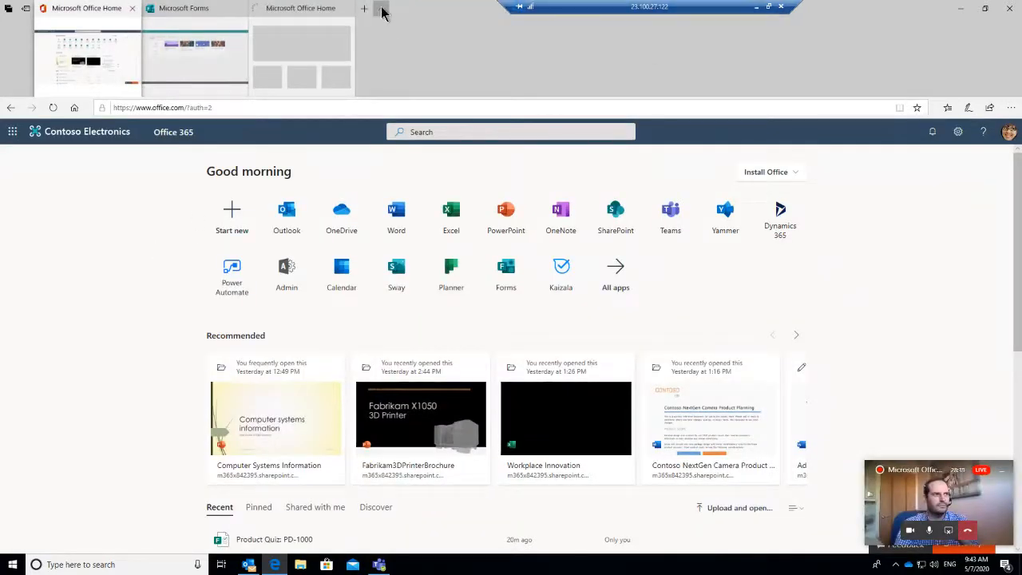
pyautogui.click(382, 9)
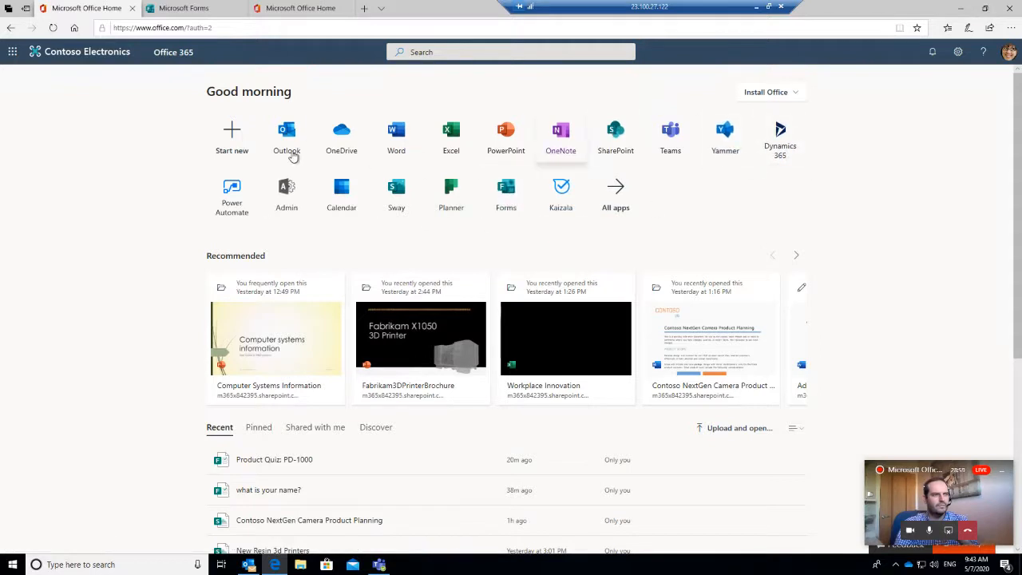
# Step: Show the full list of Office 365 apps, both on the page and in the app launcher, and open Forms
pyautogui.click(618, 209)
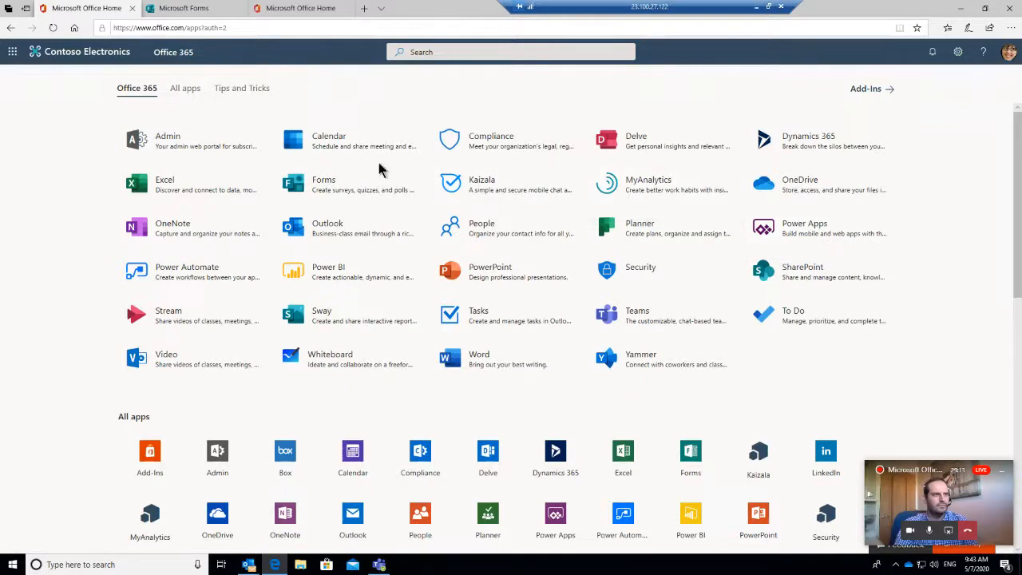
pyautogui.click(13, 53)
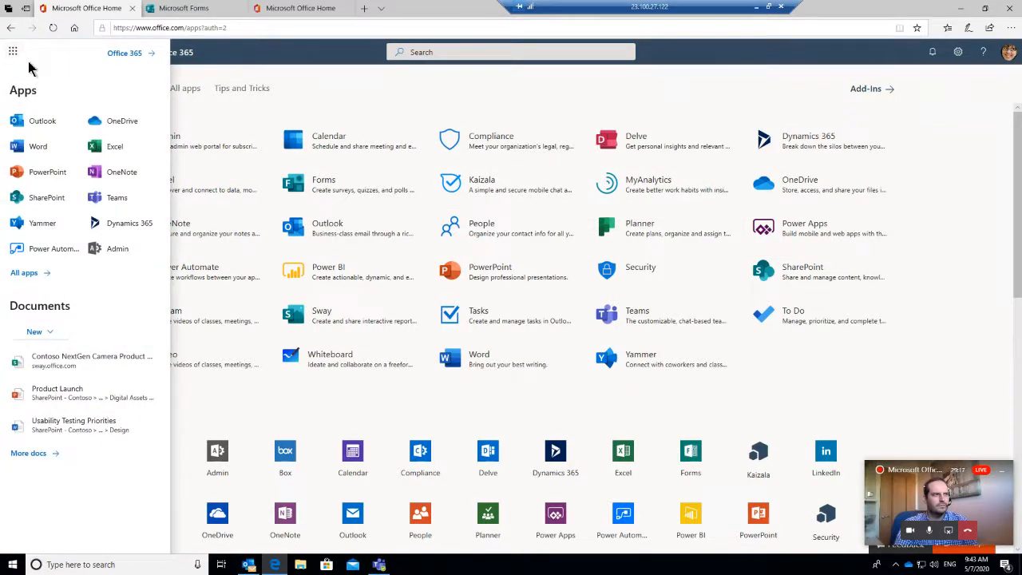
pyautogui.click(29, 273)
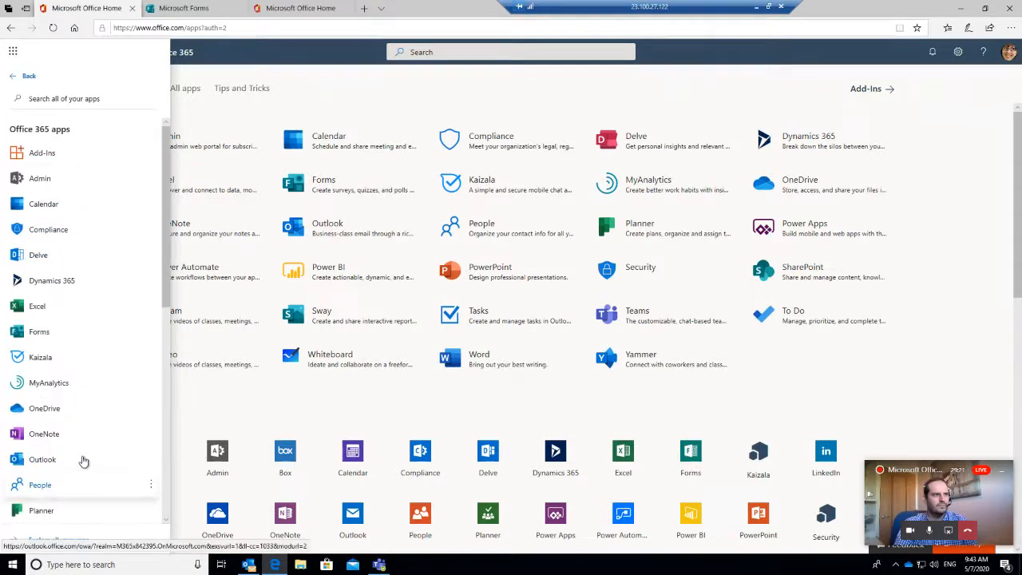
pyautogui.click(961, 165)
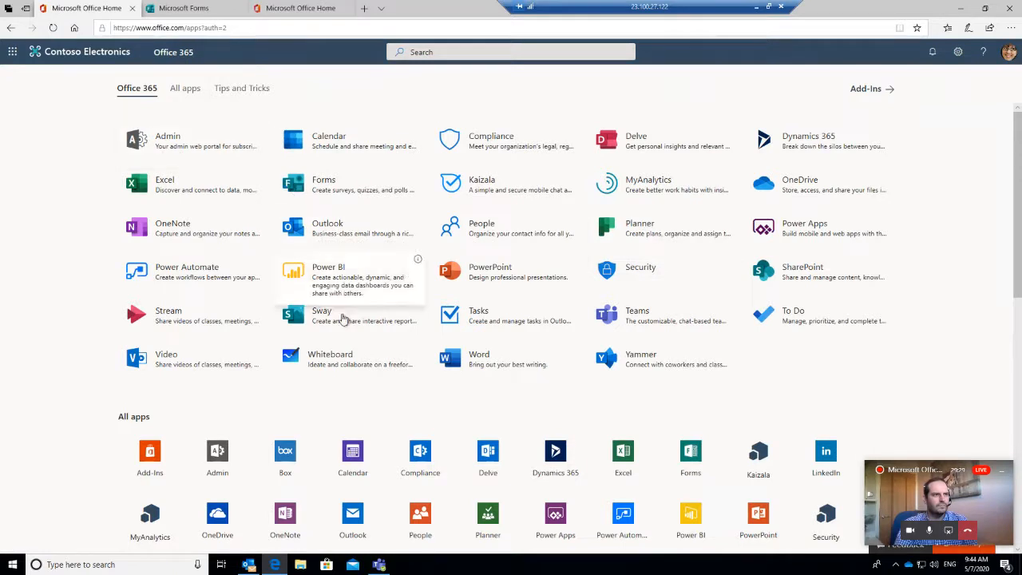
pyautogui.click(331, 188)
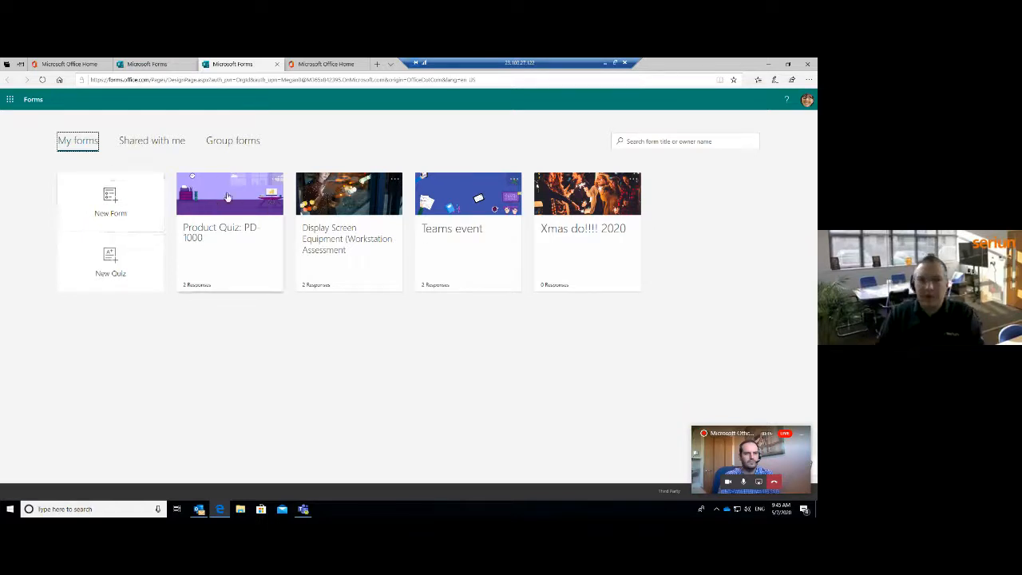
# Step: Examine the questions in the "Xmas do!!!! 2020" and "Display Screen Equipment (Workstation Assessment" forms, returning to the forms list after each
pyautogui.click(586, 232)
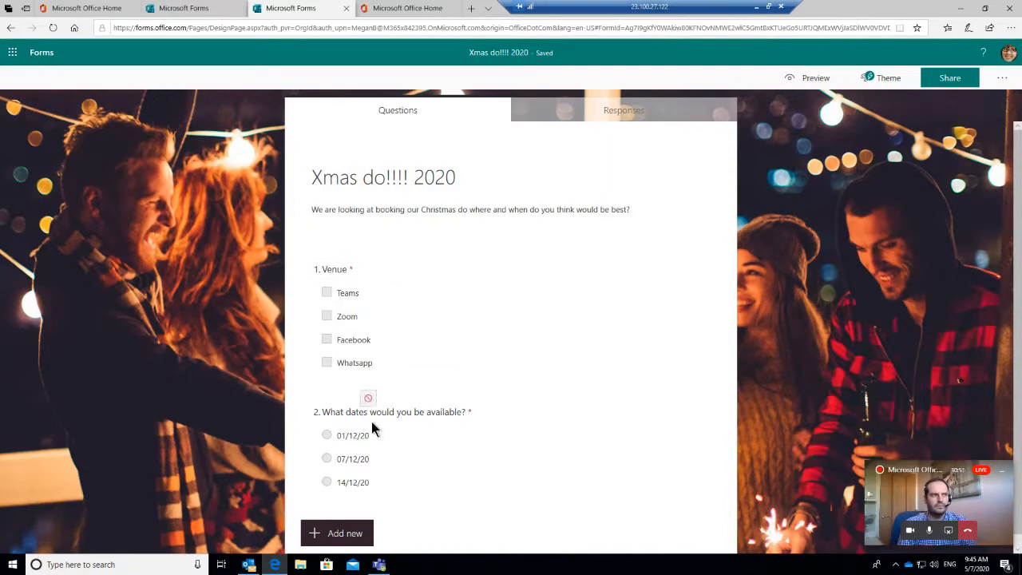
pyautogui.click(47, 61)
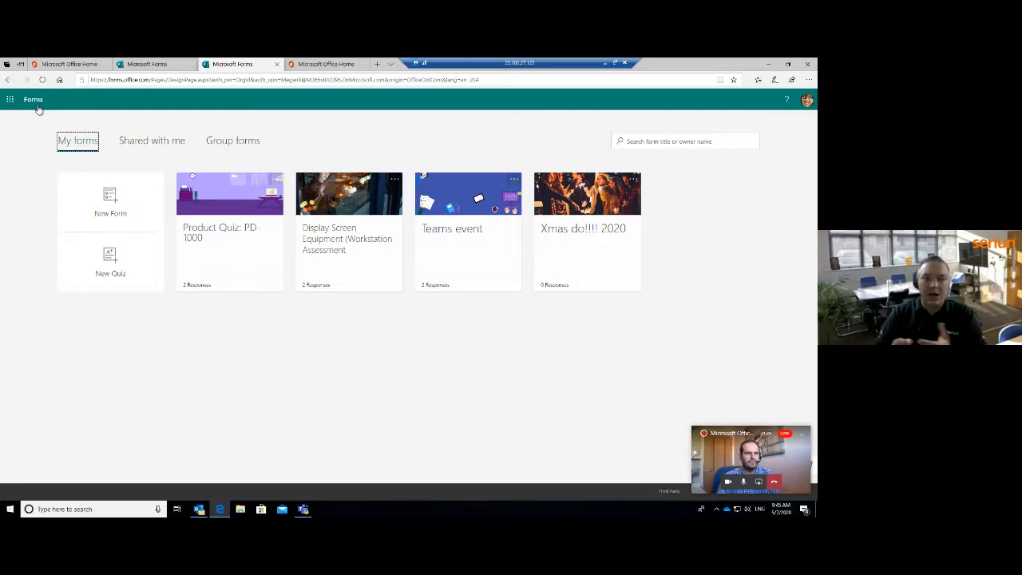
pyautogui.click(317, 203)
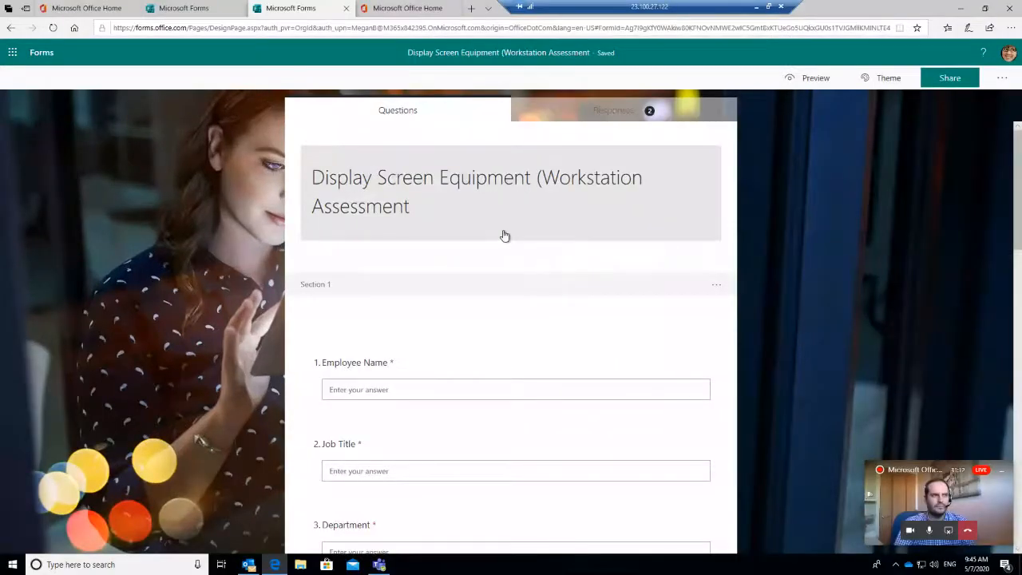
pyautogui.scroll(-3, 388, 394)
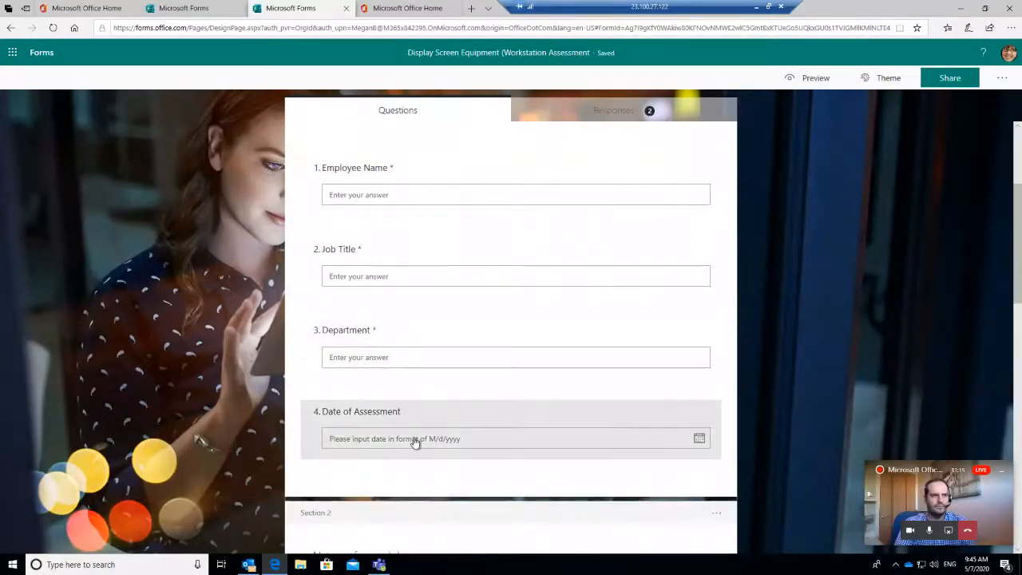
pyautogui.scroll(-4, 467, 441)
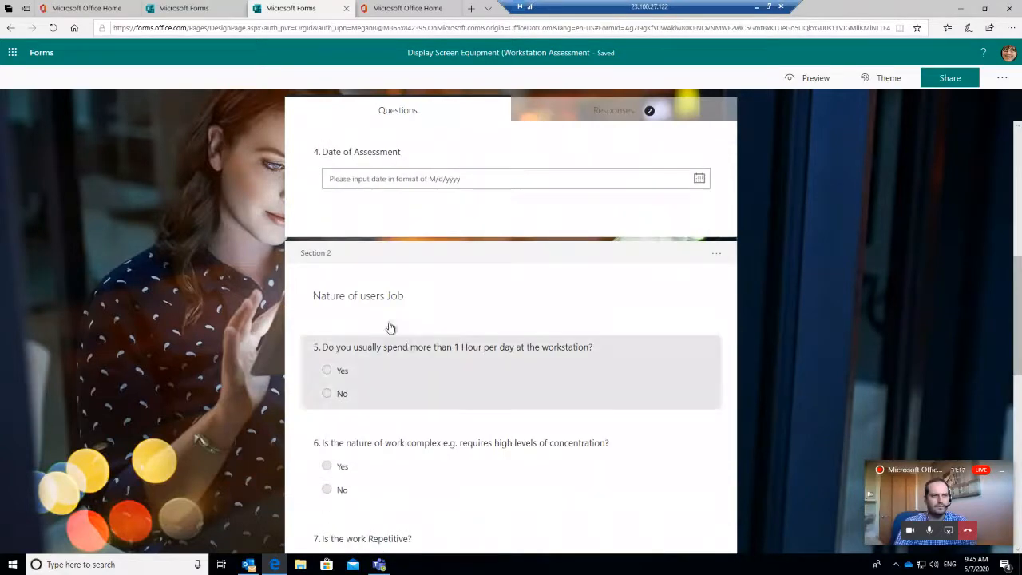
pyautogui.scroll(-1, 406, 308)
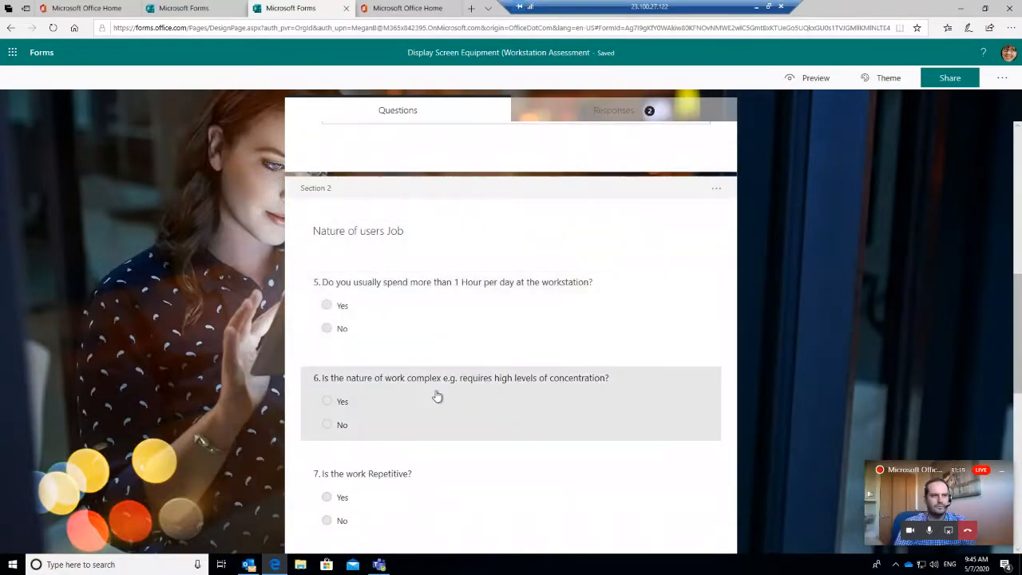
pyautogui.scroll(-4, 438, 397)
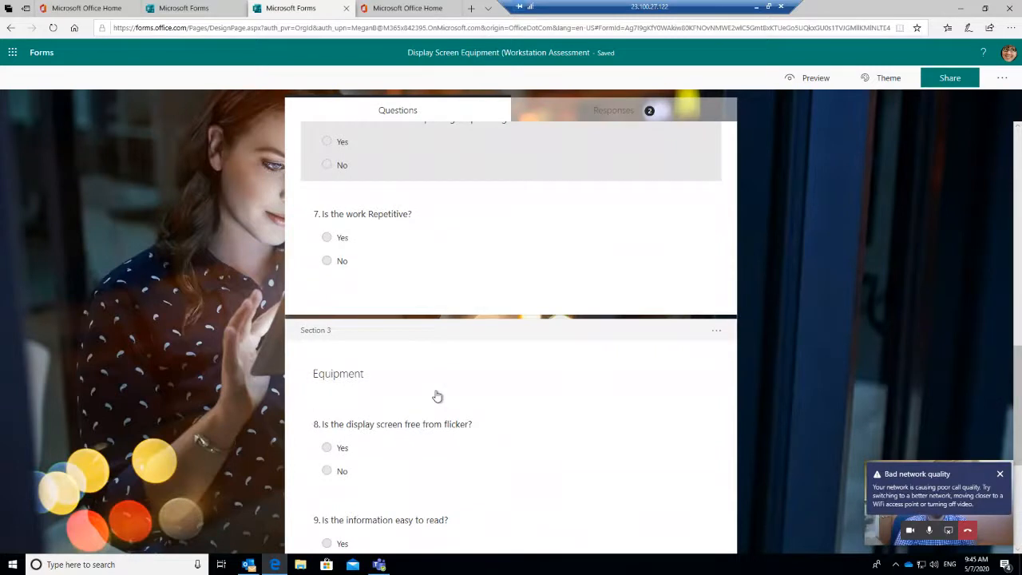
pyautogui.scroll(-1, 438, 397)
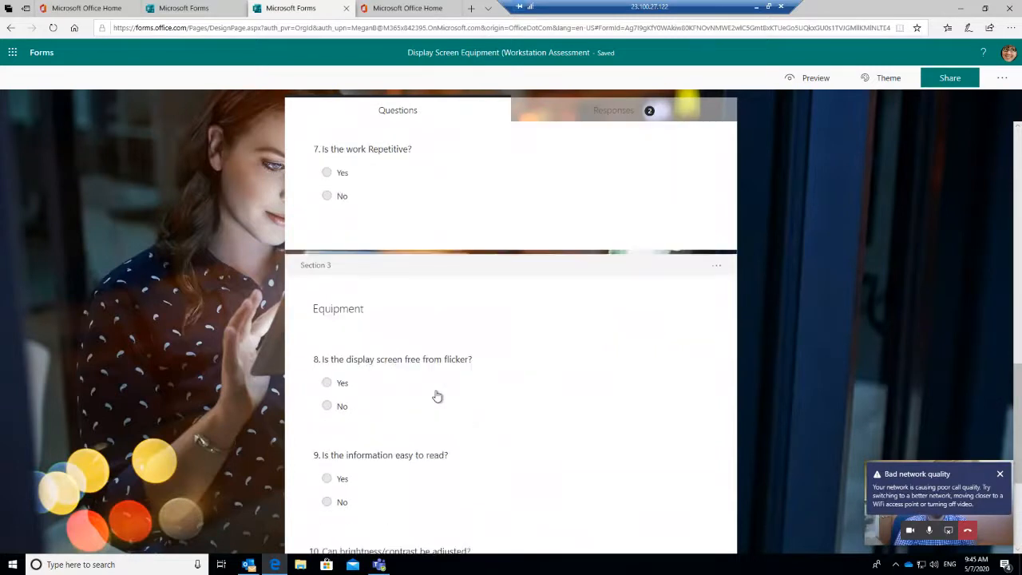
pyautogui.click(1000, 474)
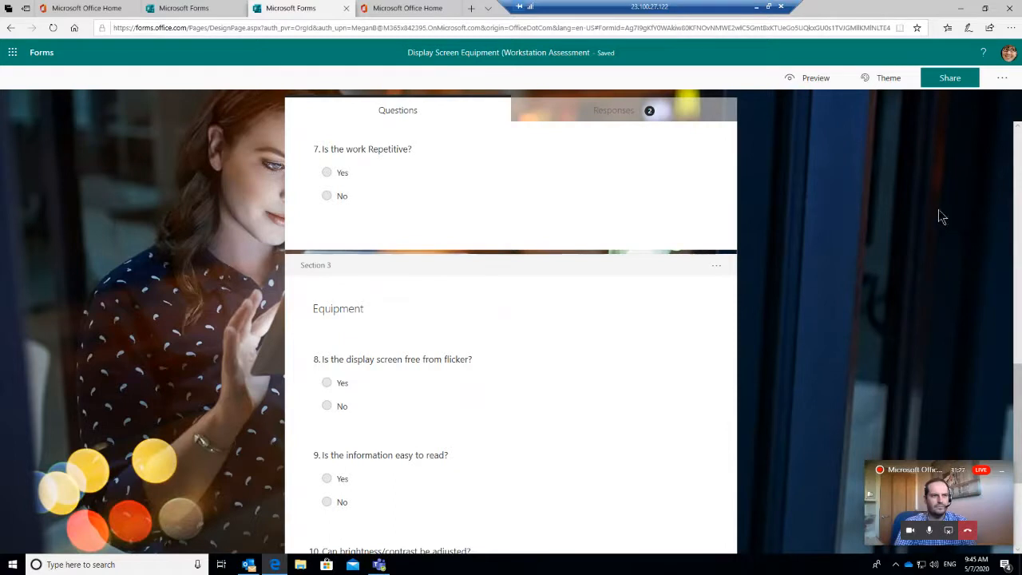
pyautogui.click(48, 60)
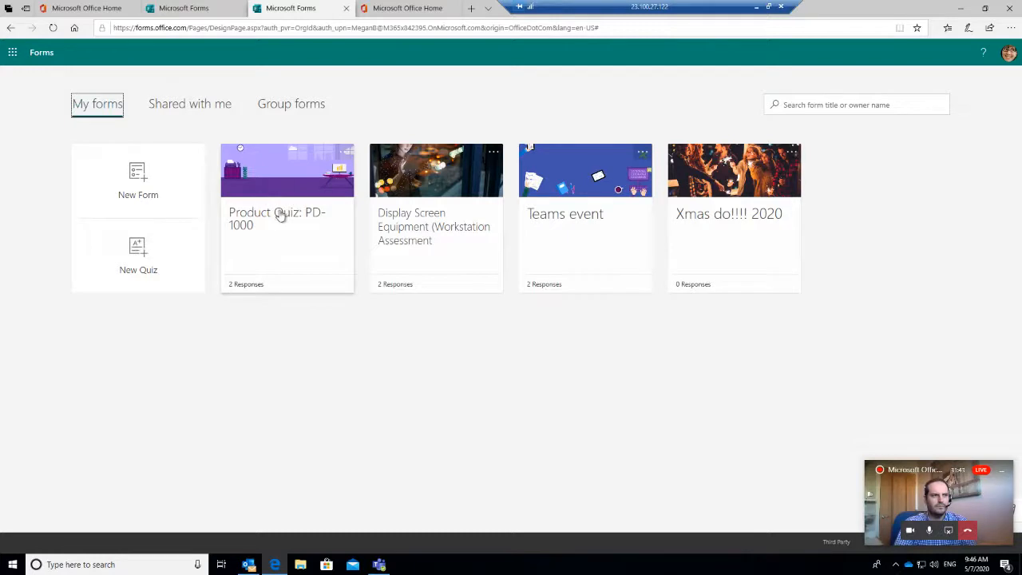
# Step: Create a new blank form and title it "Team Event", leaving the description empty
pyautogui.click(144, 179)
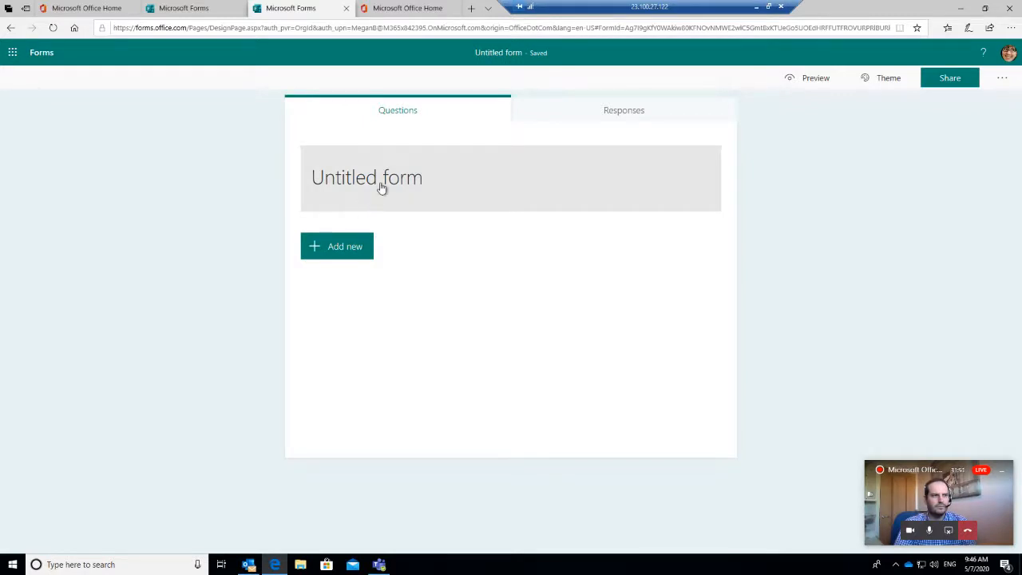
pyautogui.click(380, 185)
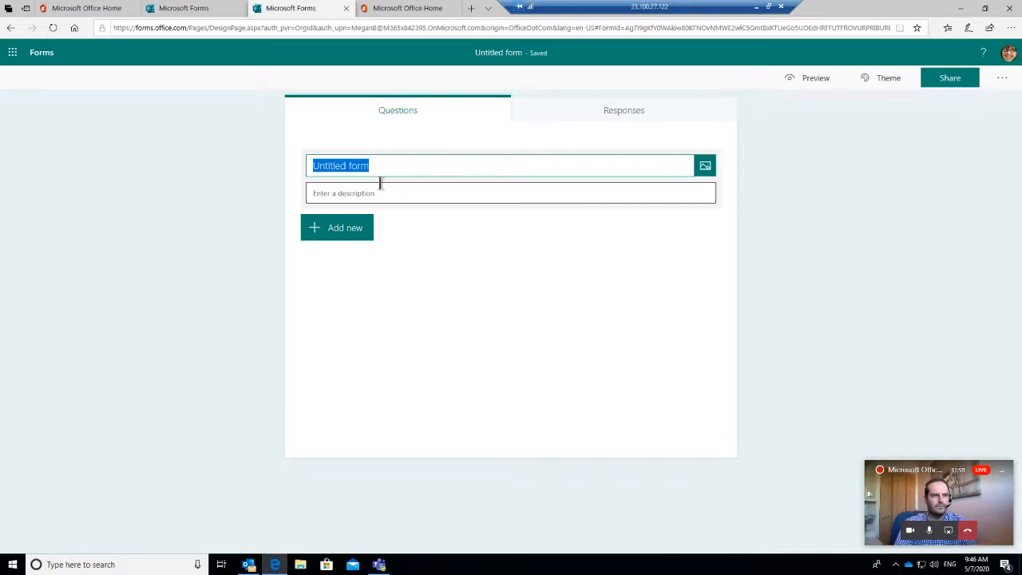
pyautogui.press('BackSpace')
pyautogui.write('team')
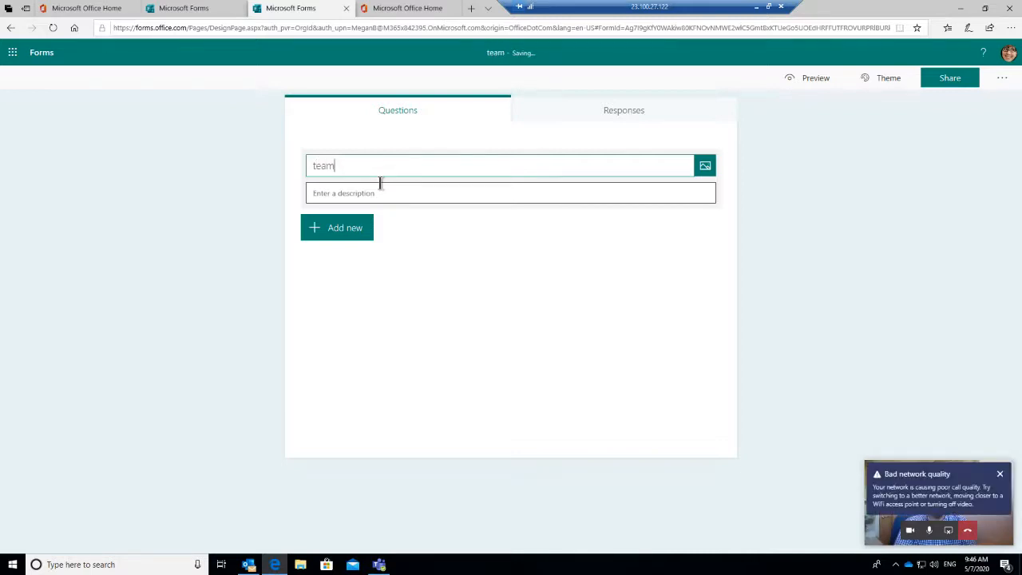
pyautogui.write(' Event')
pyautogui.press('Home')
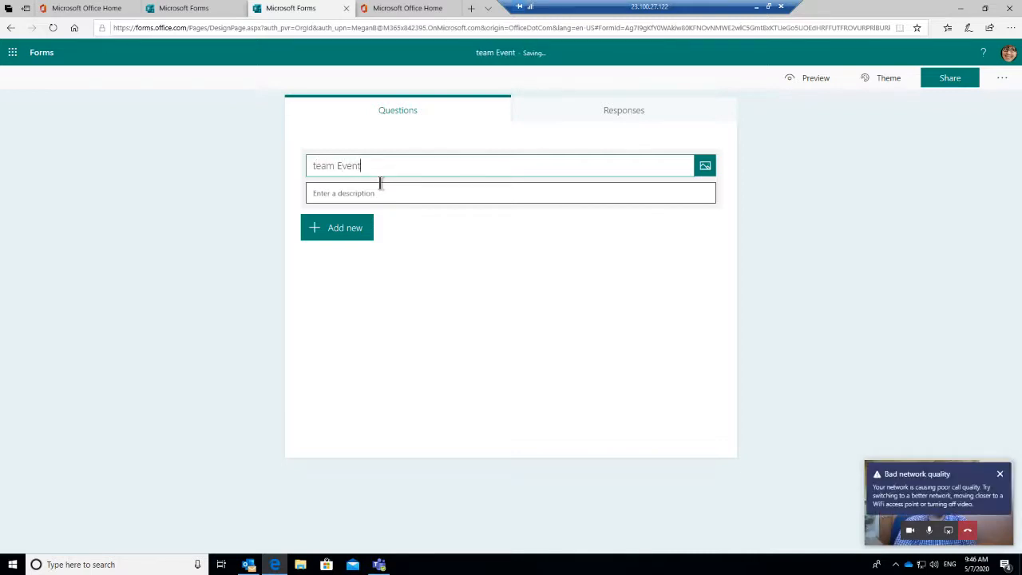
pyautogui.press('Delete')
pyautogui.write('T')
pyautogui.click(379, 192)
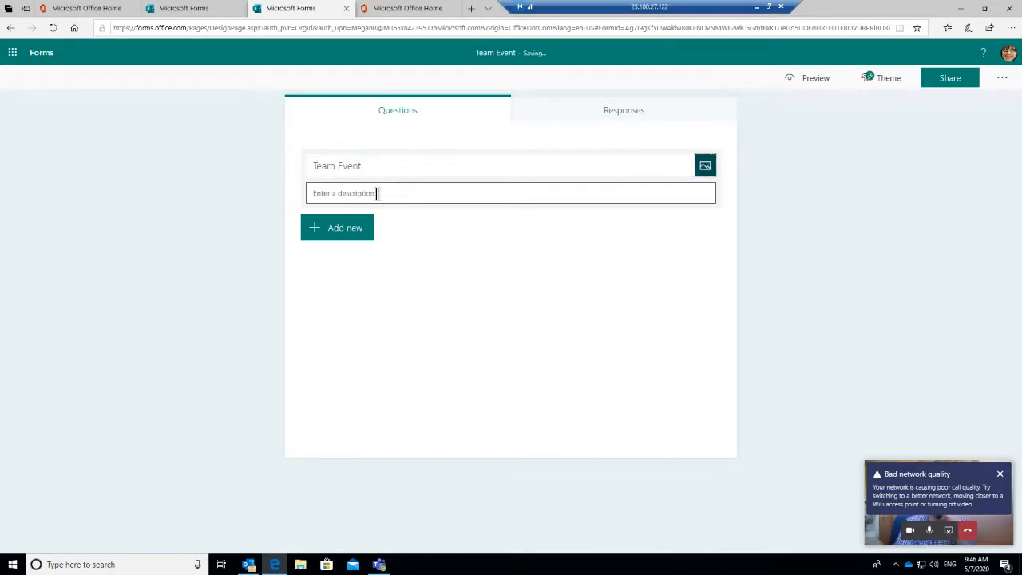
# Step: Add a Choice question to the form with the question text "Venue"
pyautogui.click(349, 228)
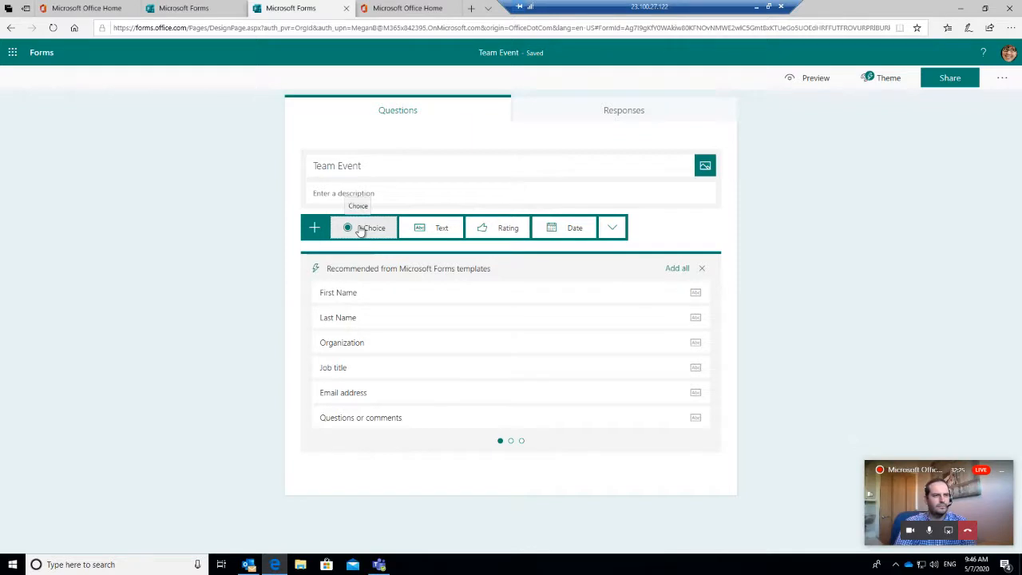
pyautogui.click(316, 228)
pyautogui.click(331, 230)
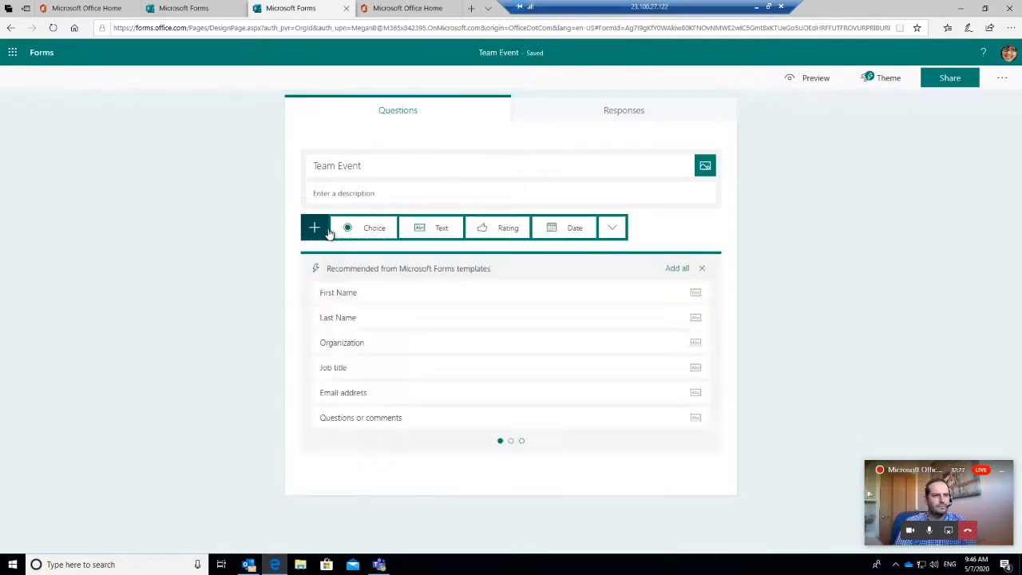
pyautogui.click(352, 230)
pyautogui.moveTo(404, 274); pyautogui.dragTo(293, 275)
pyautogui.write('venue')
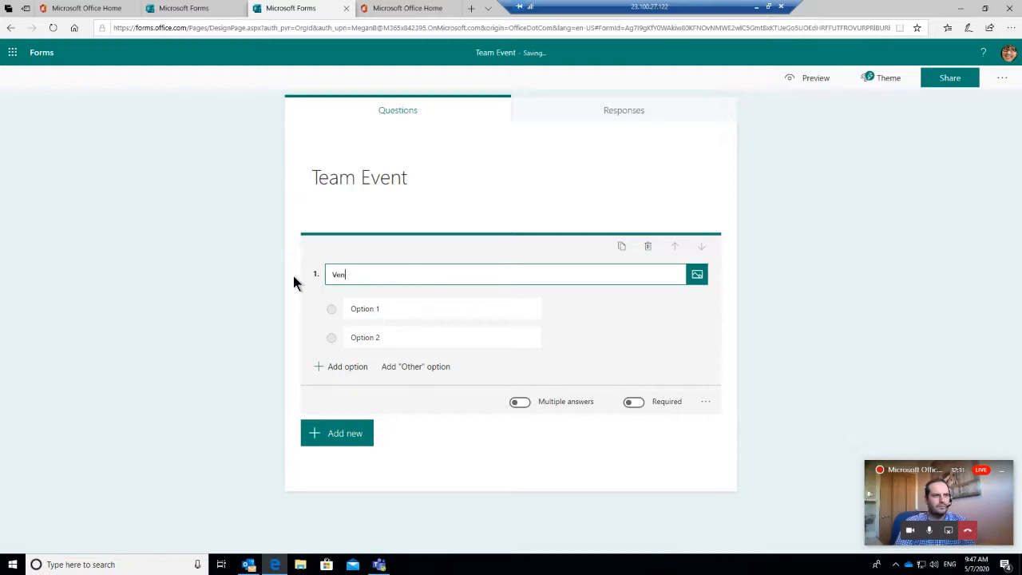
# Step: Name the first two answer options of the Venue question "Local Pub" and "Cinema"
pyautogui.click(372, 301)
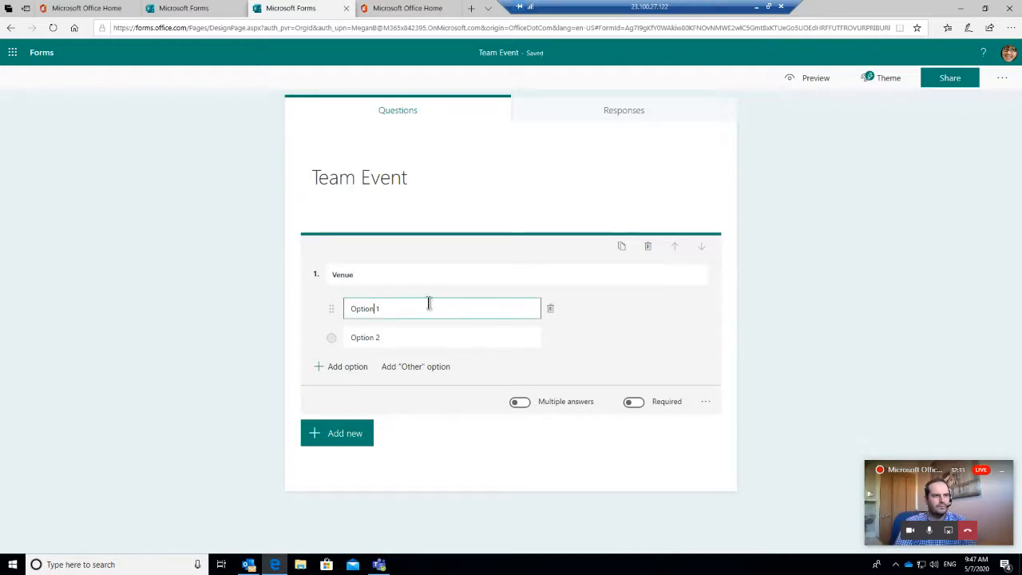
pyautogui.moveTo(447, 305); pyautogui.dragTo(343, 312)
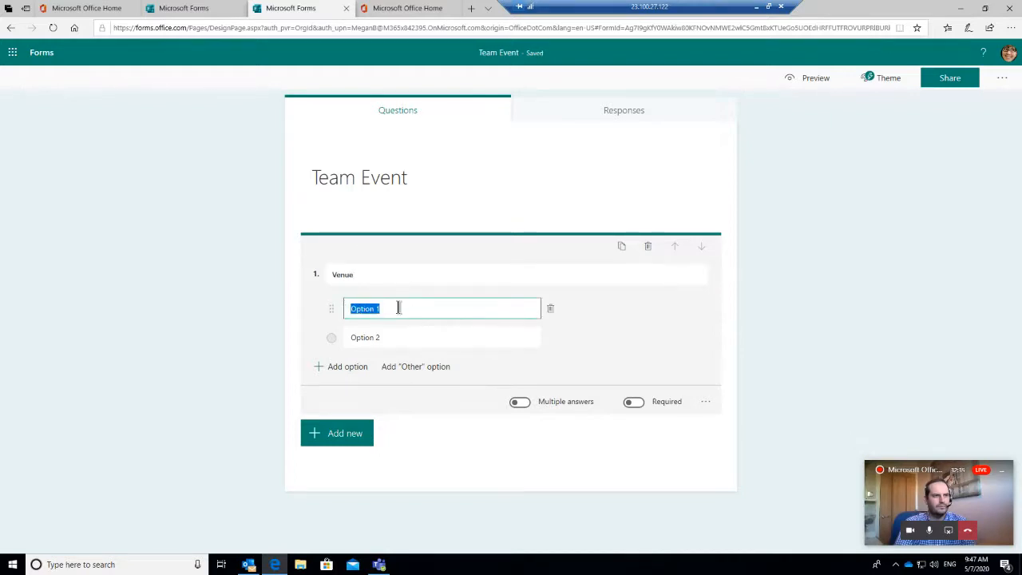
pyautogui.write('Local Pub')
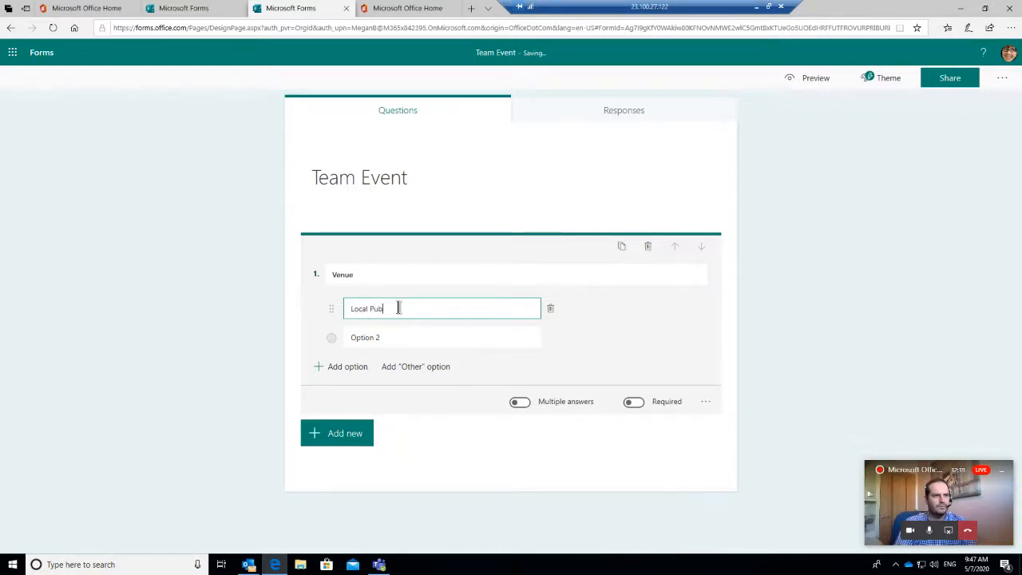
pyautogui.click(404, 335)
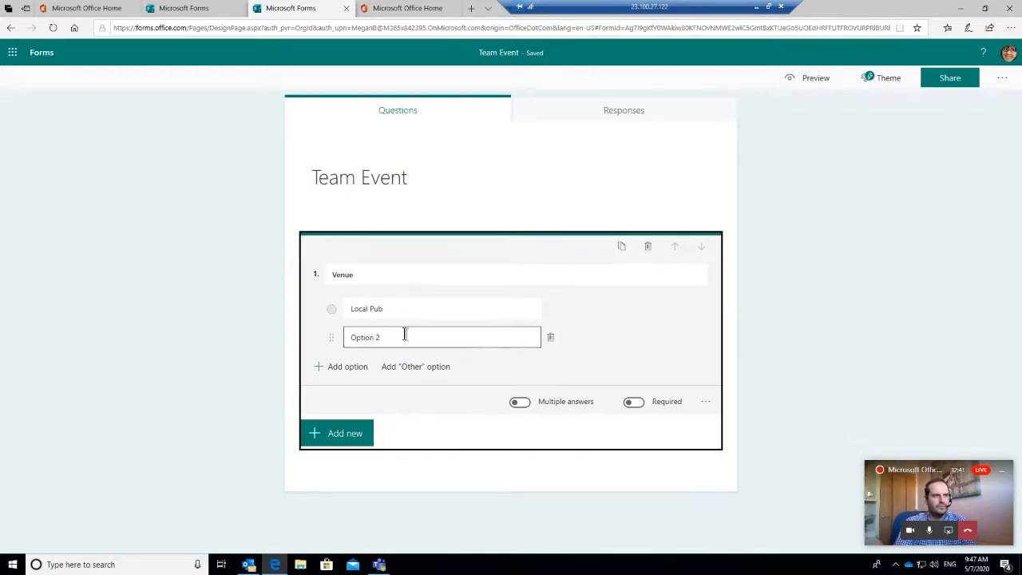
pyautogui.write('C')
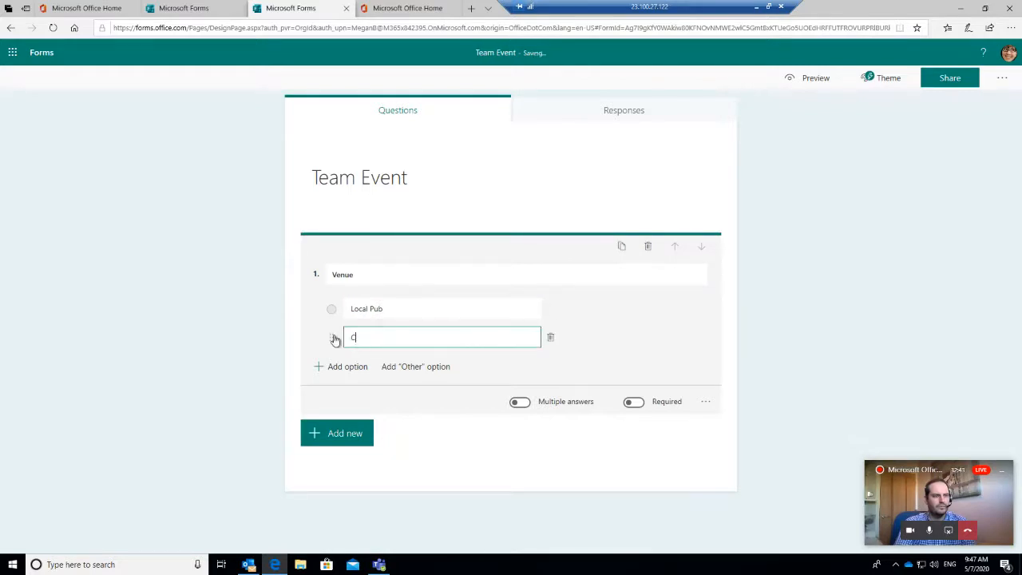
pyautogui.write('inema')
# Step: Add two more answer options to the Venue question, "Resraunt" and "Golf"
pyautogui.click(351, 367)
pyautogui.write('Resraunt')
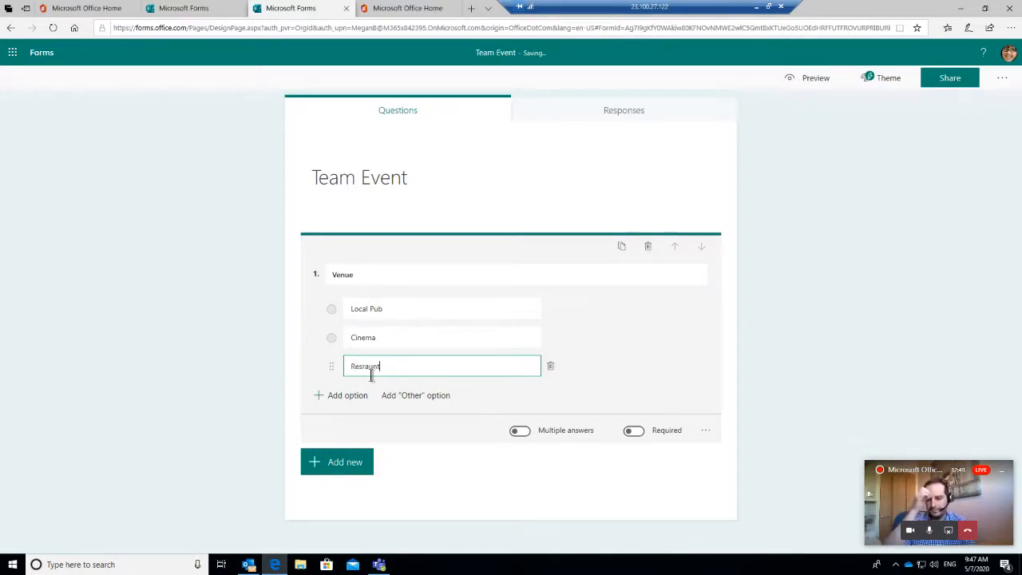
pyautogui.click(353, 397)
pyautogui.click(416, 395)
pyautogui.moveTo(418, 394); pyautogui.dragTo(343, 397)
pyautogui.write('Golg')
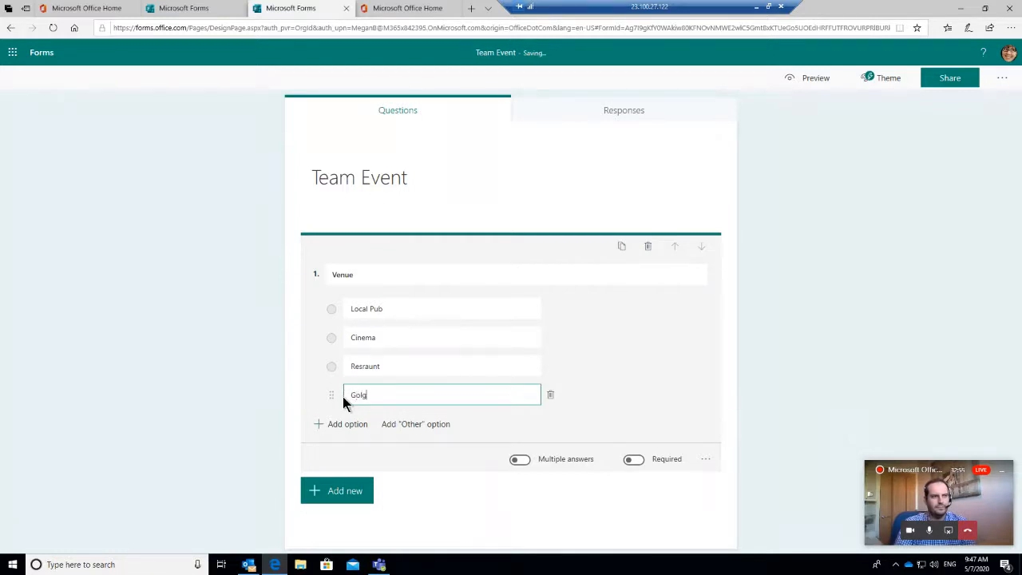
pyautogui.press('BackSpace')
pyautogui.press('BackSpace')
pyautogui.write('lf')
pyautogui.click(640, 324)
# Step: Add a second Choice question to the form with the question text "Date available"
pyautogui.click(354, 492)
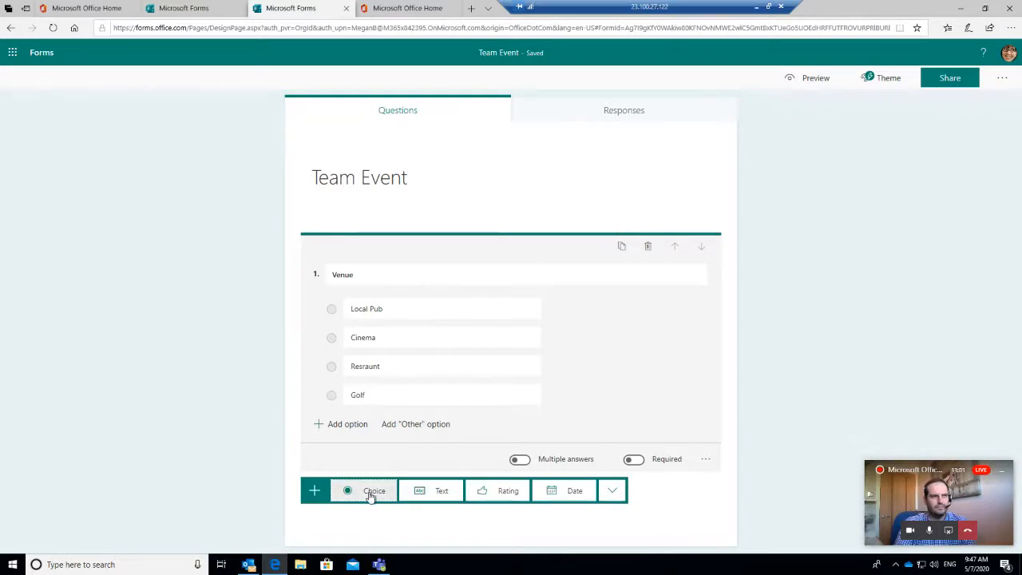
pyautogui.click(370, 494)
pyautogui.click(388, 336)
pyautogui.moveTo(388, 336); pyautogui.dragTo(295, 342)
pyautogui.write('Da')
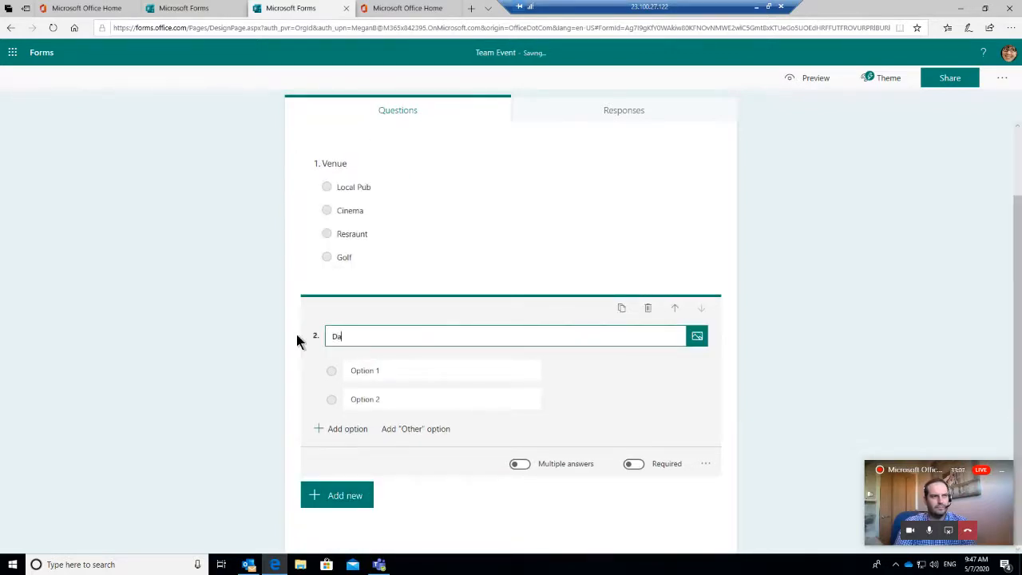
pyautogui.write('te available')
pyautogui.click(321, 344)
# Step: Name the two answer options of the Date available question "01/12/20" and "07/12/20"
pyautogui.click(372, 370)
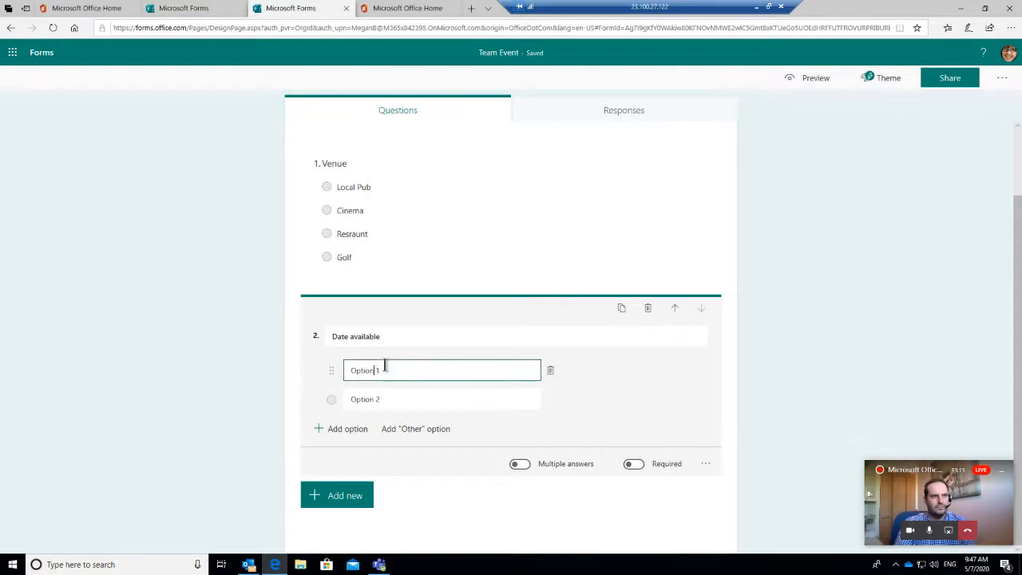
pyautogui.moveTo(401, 370); pyautogui.dragTo(310, 378)
pyautogui.write('01/0')
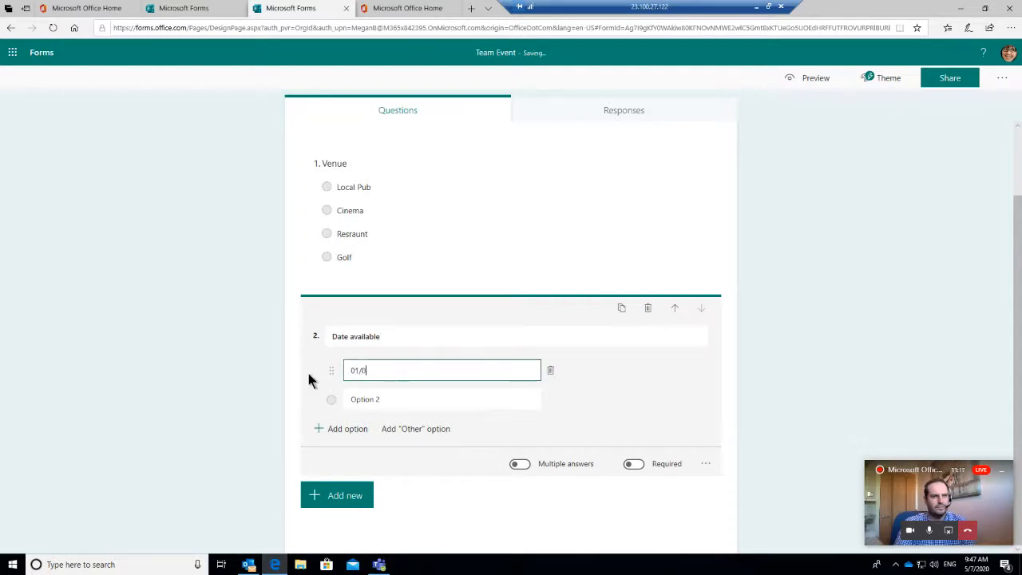
pyautogui.press('BackSpace')
pyautogui.write('12/0')
pyautogui.press('BackSpace')
pyautogui.write('20')
pyautogui.click(401, 399)
pyautogui.moveTo(402, 399); pyautogui.dragTo(328, 419)
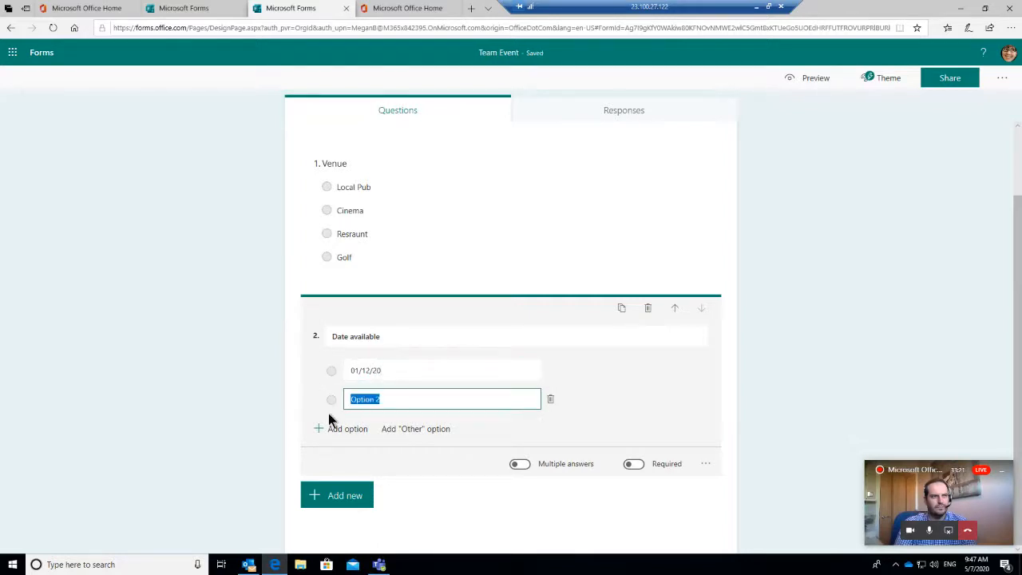
pyautogui.write('07/1')
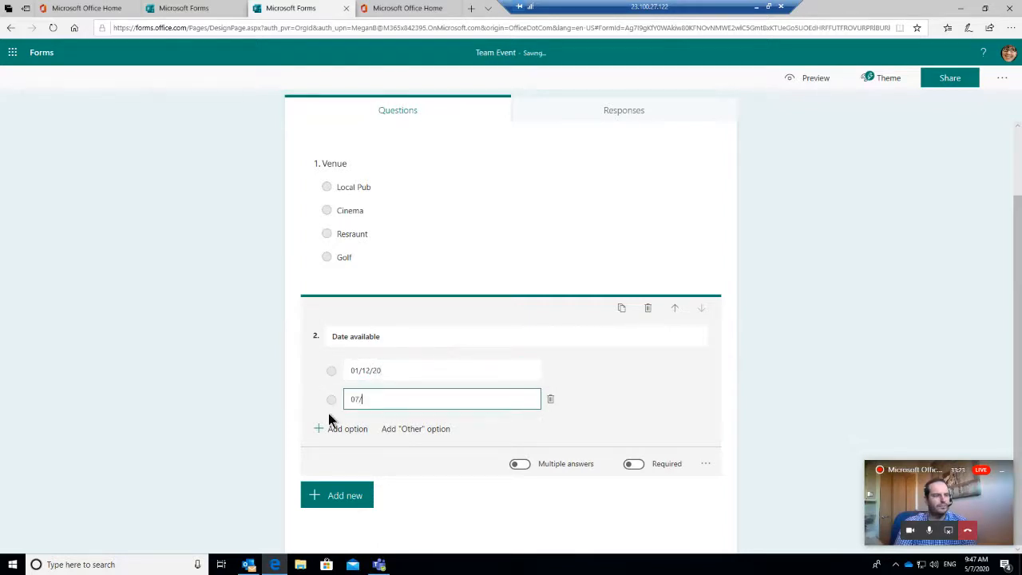
pyautogui.write('2/20')
pyautogui.click(423, 461)
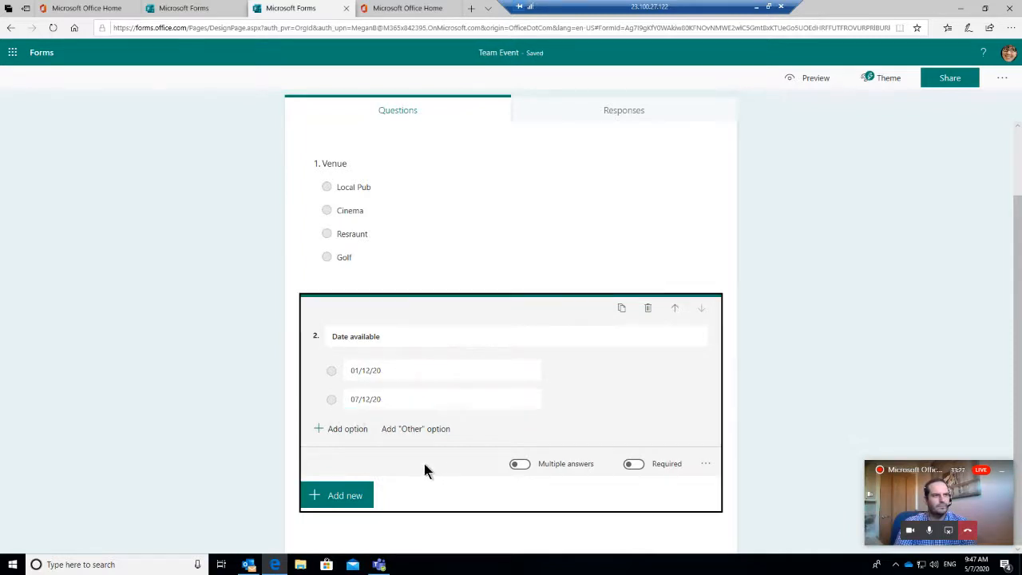
# Step: Add a Text question to the form with the question text "Whats your name"
pyautogui.click(348, 494)
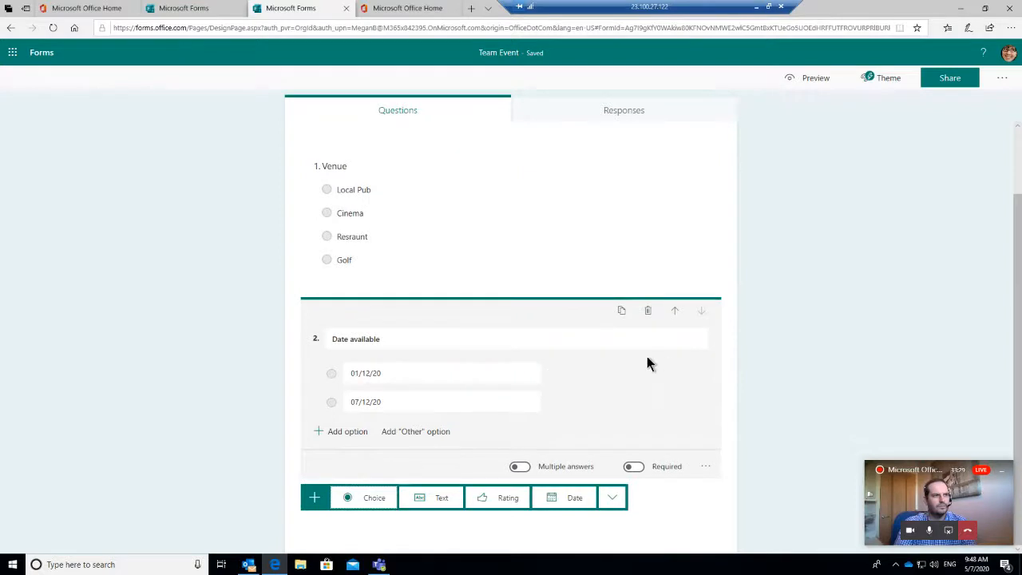
pyautogui.click(437, 499)
pyautogui.click(383, 396)
pyautogui.hotkey('ctrl', 'a')
pyautogui.press('BackSpace')
pyautogui.write('Whats your name')
pyautogui.press('Tab')
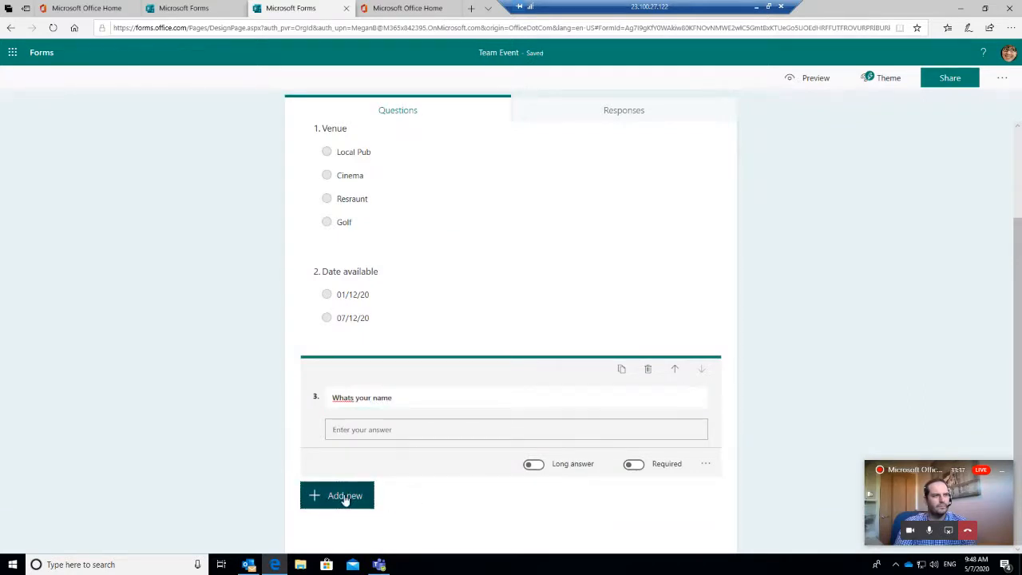
pyautogui.click(343, 497)
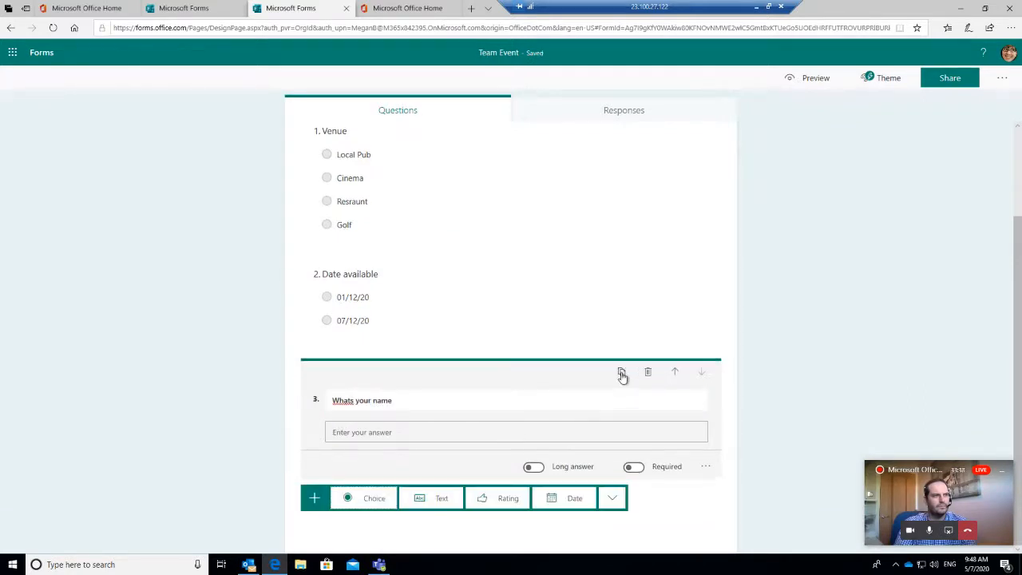
pyautogui.click(511, 497)
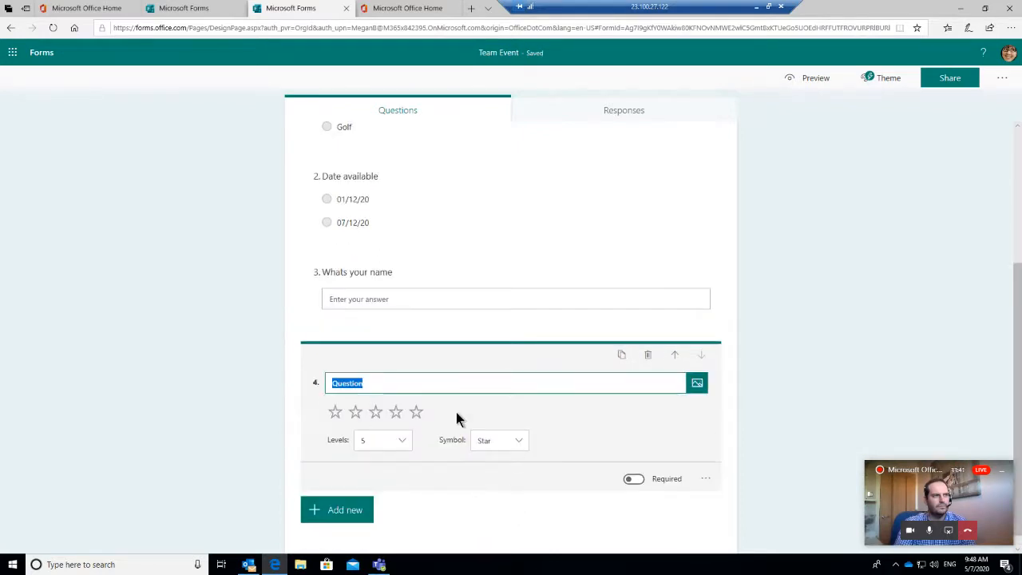
pyautogui.click(646, 355)
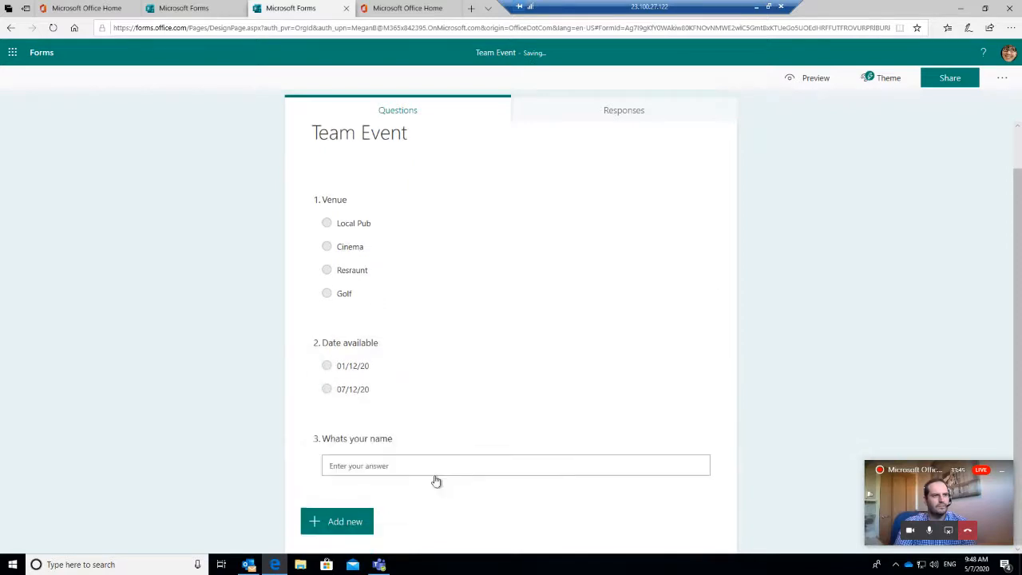
# Step: Add a Likert question as question 4, leaving its default question text, options and statements
pyautogui.click(354, 522)
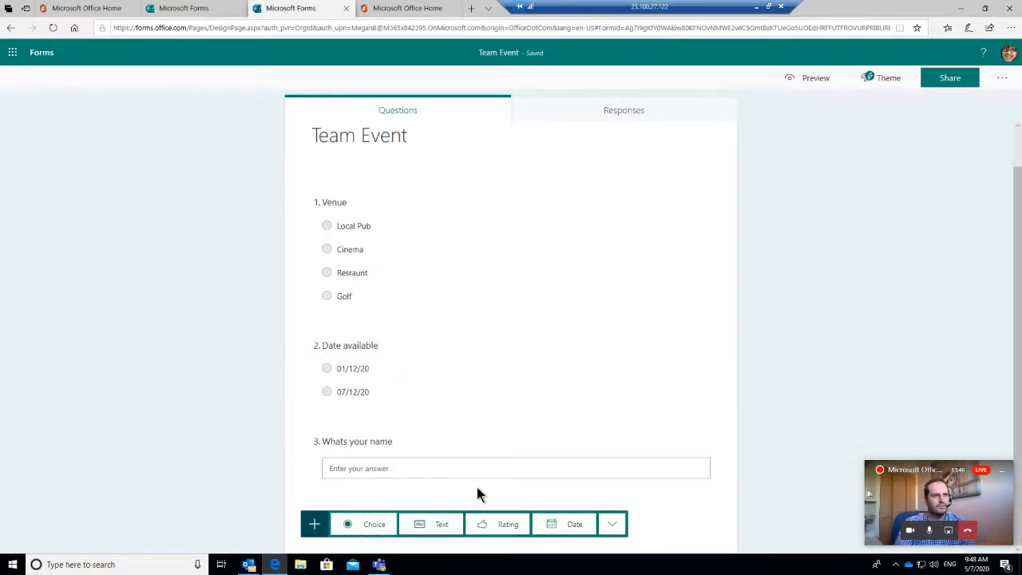
pyautogui.click(613, 527)
pyautogui.moveTo(659, 474)
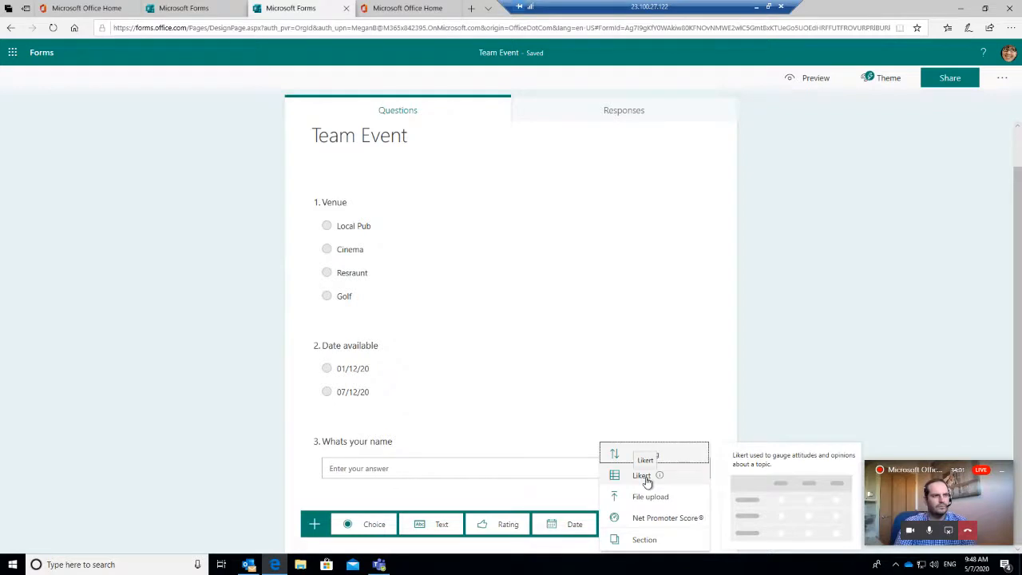
pyautogui.click(647, 477)
pyautogui.click(438, 362)
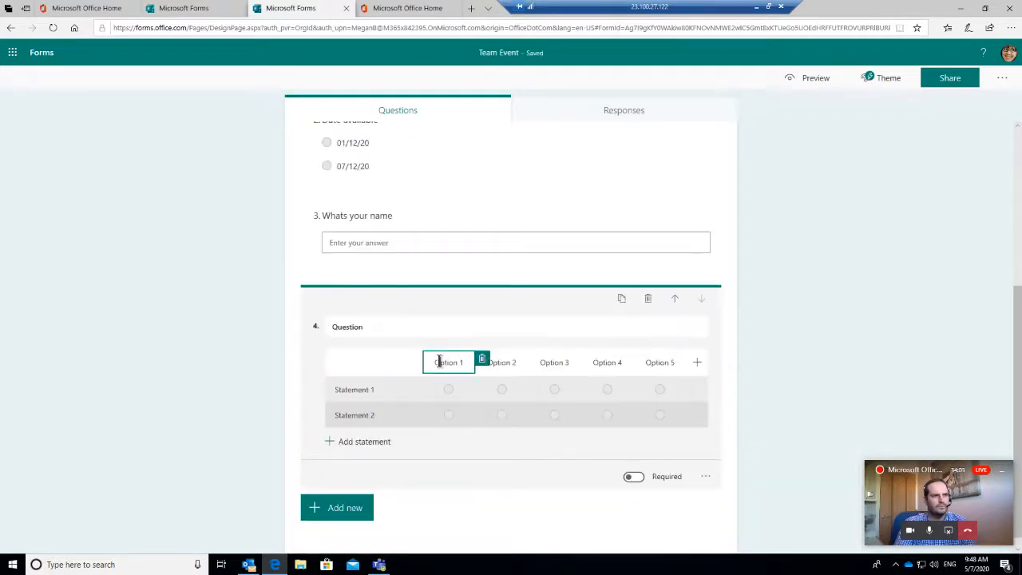
pyautogui.moveTo(436, 361); pyautogui.dragTo(463, 363)
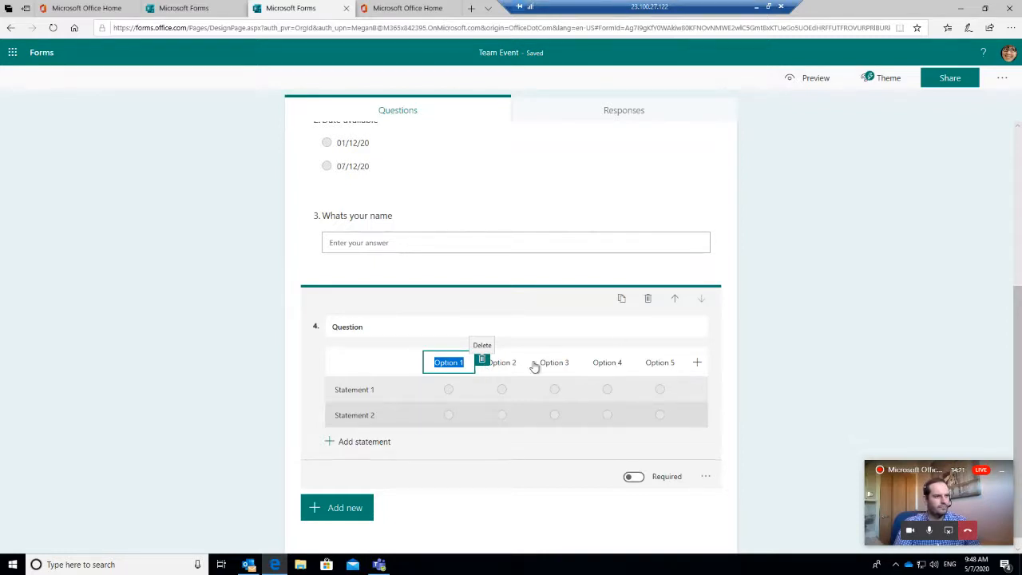
pyautogui.click(948, 262)
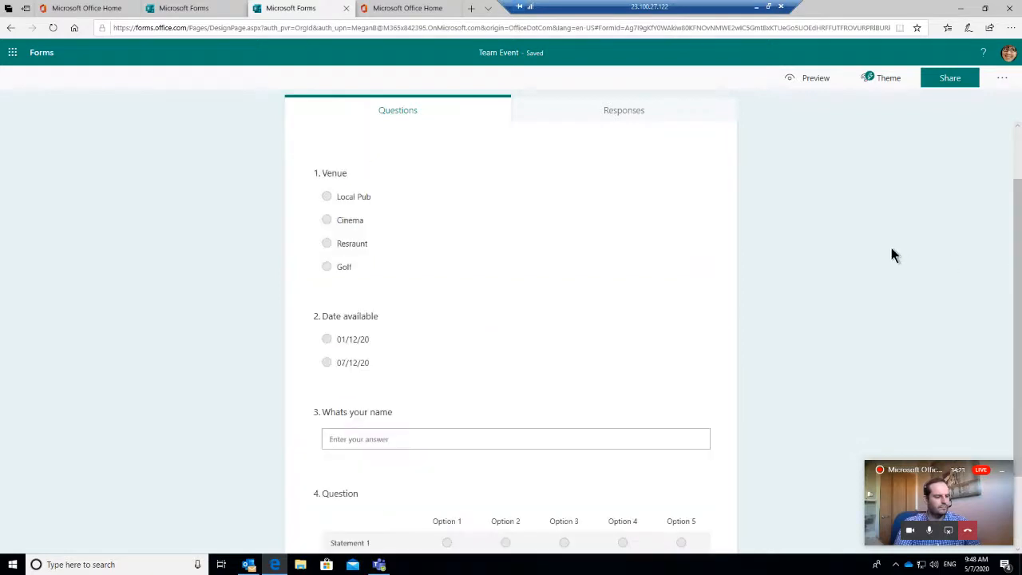
# Step: Look over the form's questions and browse the suggested theme ideas for it
pyautogui.scroll(2, 891, 252)
pyautogui.scroll(-2, 605, 237)
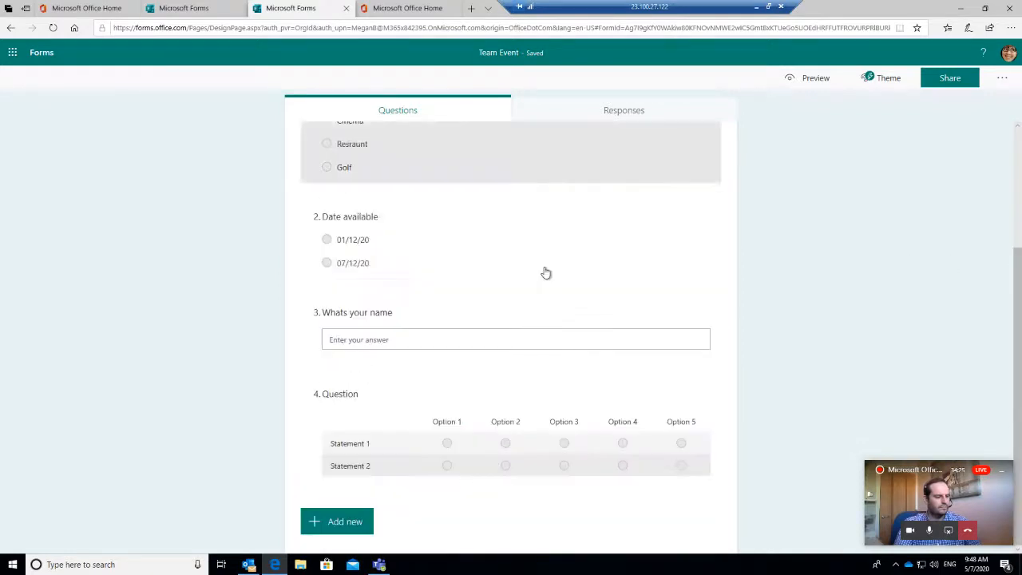
pyautogui.scroll(2, 731, 303)
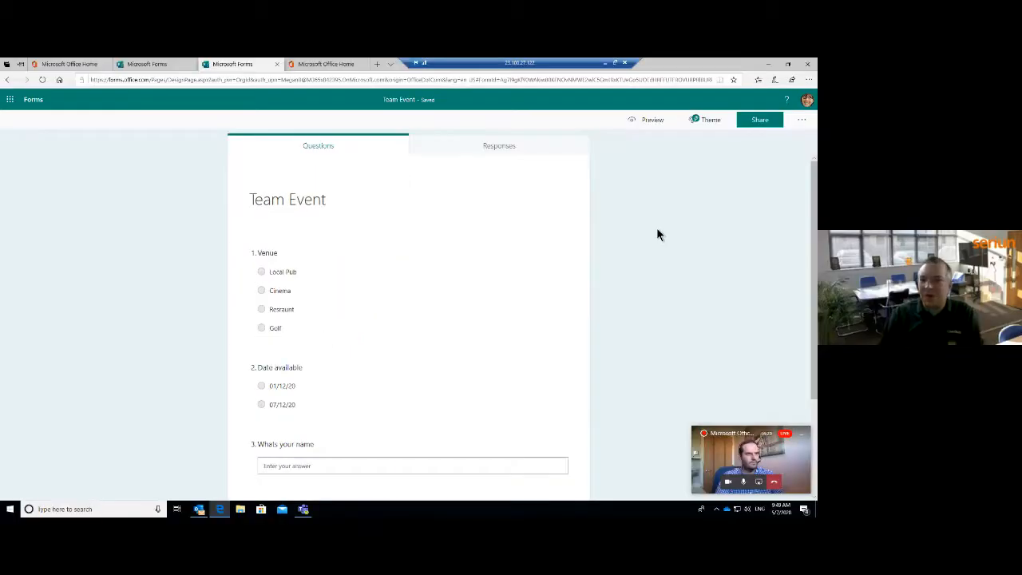
pyautogui.click(703, 127)
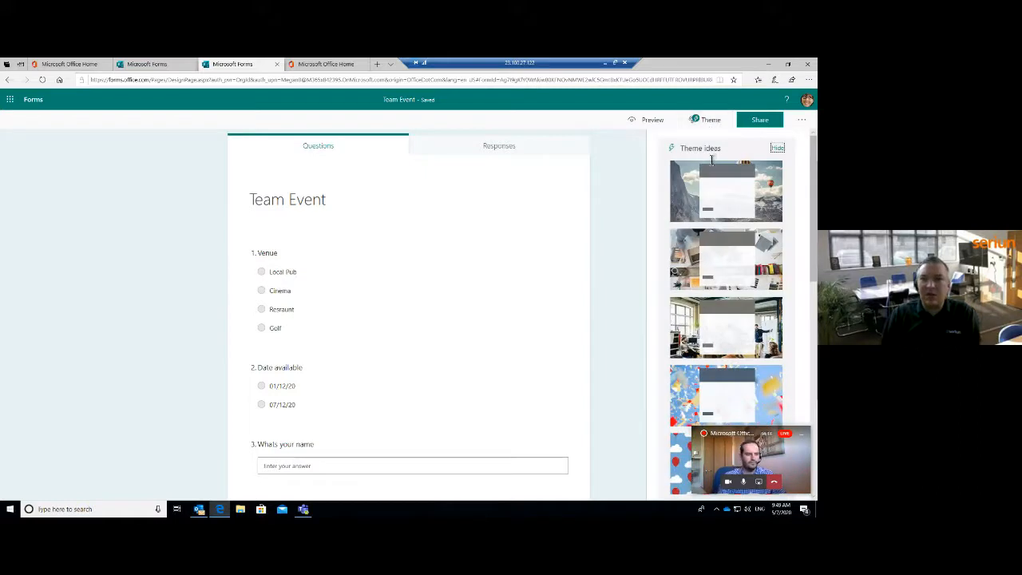
pyautogui.scroll(-1, 710, 188)
pyautogui.scroll(-6, 714, 190)
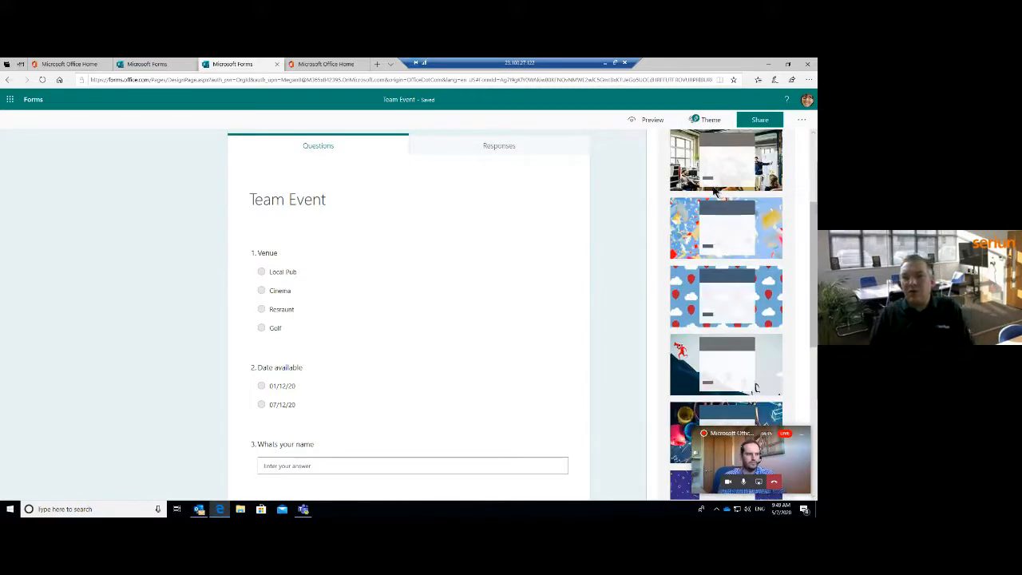
pyautogui.scroll(-2, 722, 248)
pyautogui.scroll(5, 722, 249)
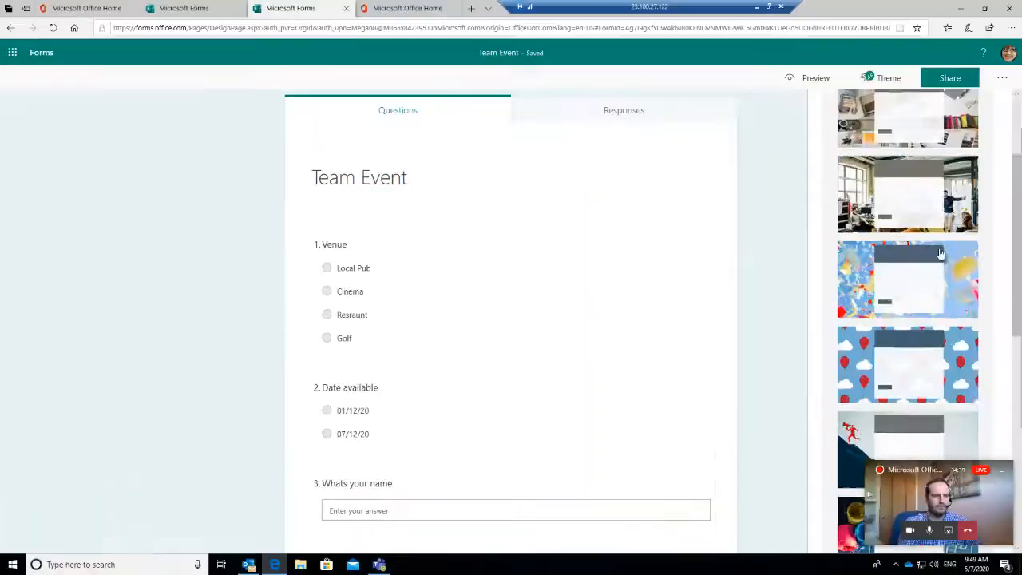
pyautogui.scroll(3, 940, 254)
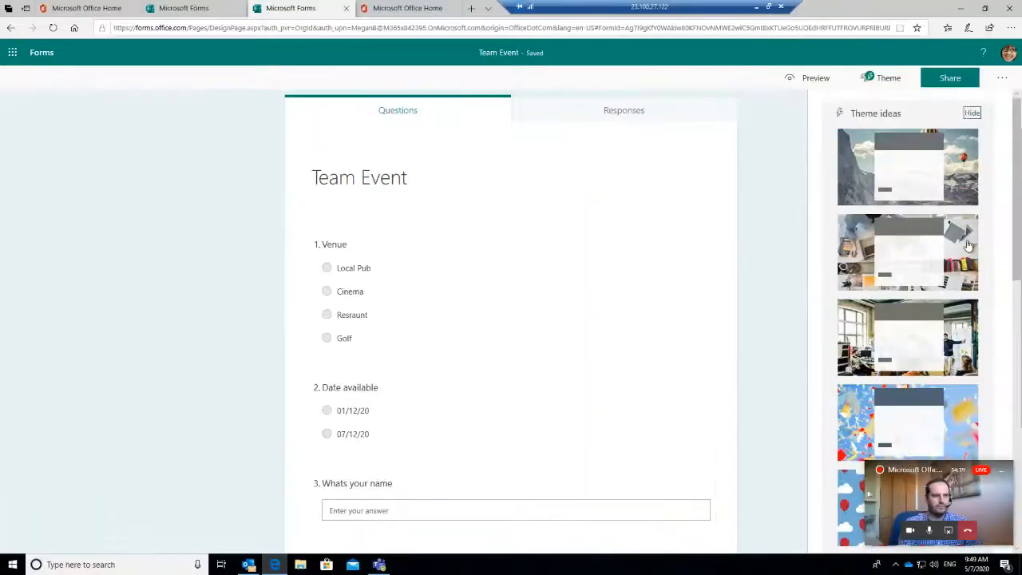
# Step: Try the office meeting theme and the "Travel mountain" theme on the form
pyautogui.click(950, 326)
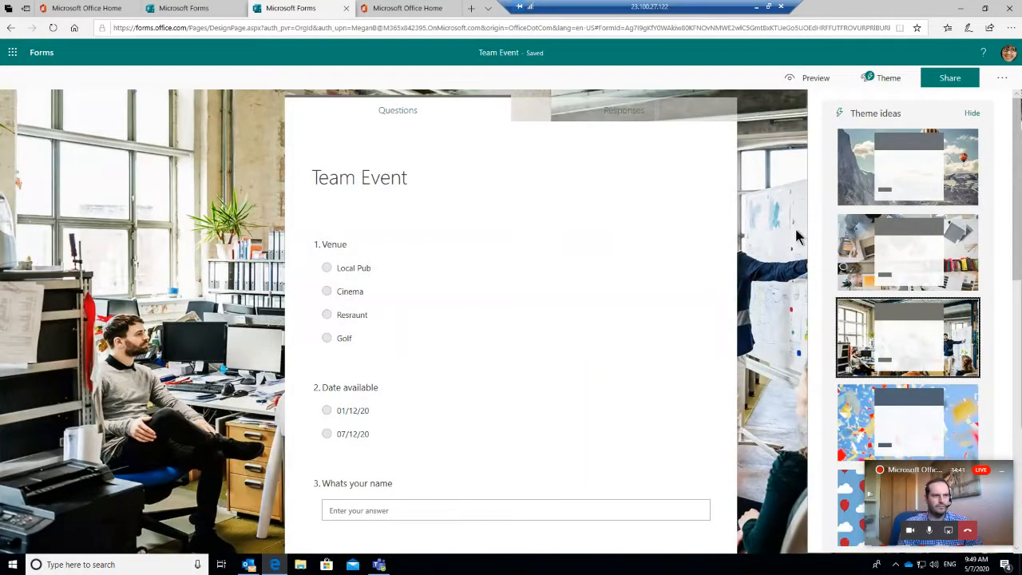
pyautogui.click(956, 171)
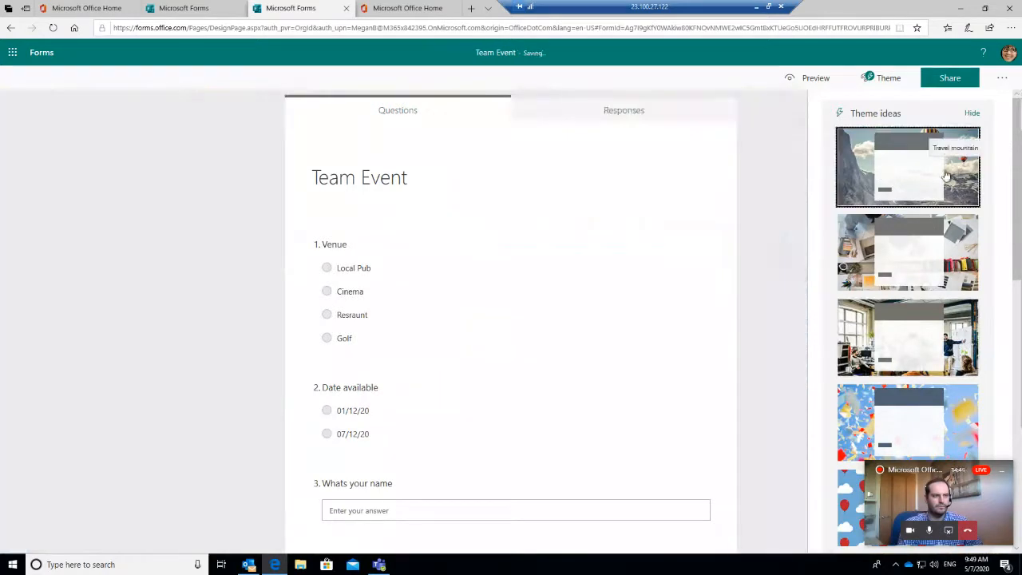
pyautogui.scroll(-2, 190, 269)
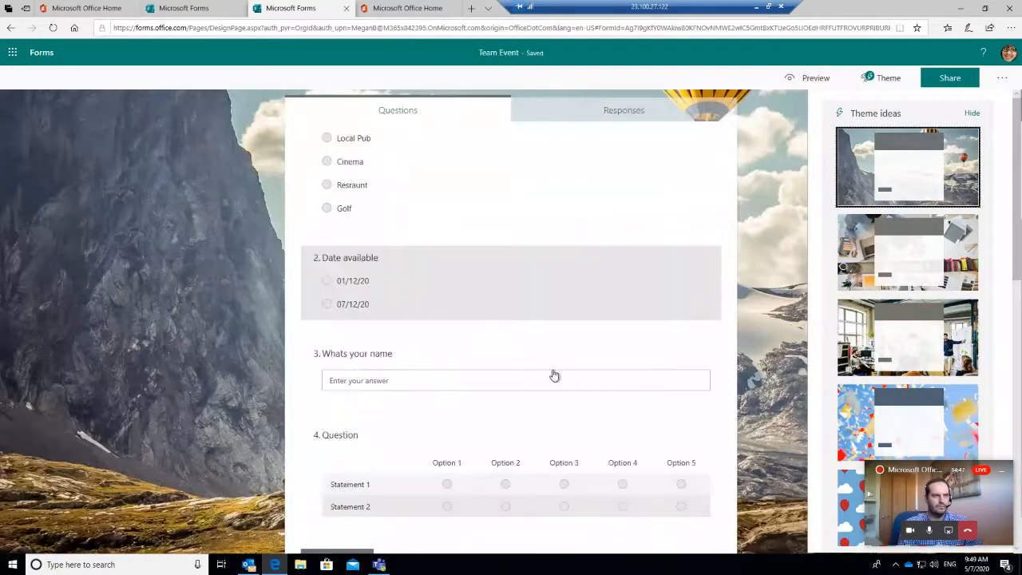
# Step: Apply the theme idea with the laptop and design materials on a desk, and close the theme choices
pyautogui.click(904, 262)
pyautogui.scroll(-8, 905, 262)
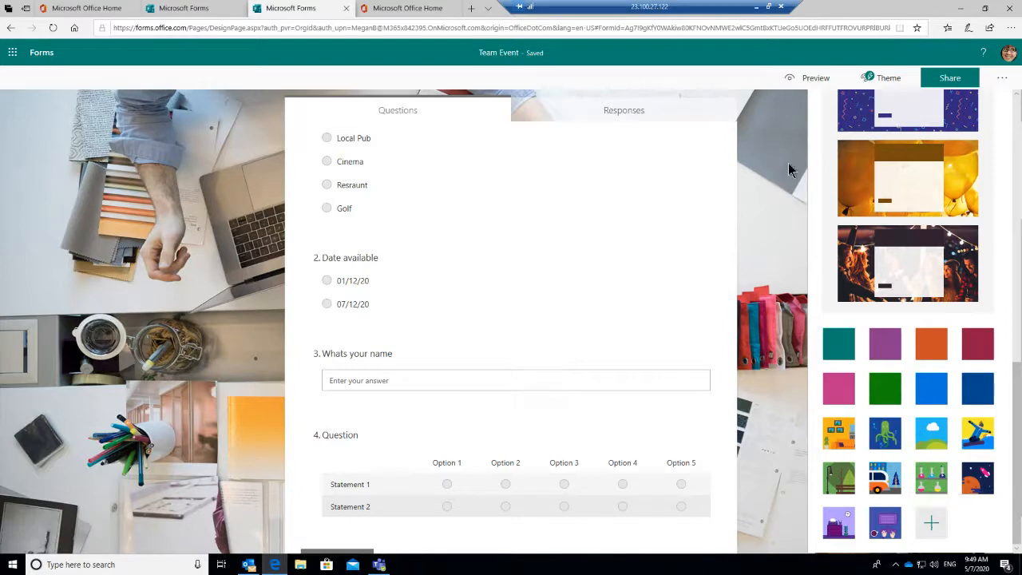
pyautogui.click(515, 246)
pyautogui.scroll(2, 515, 246)
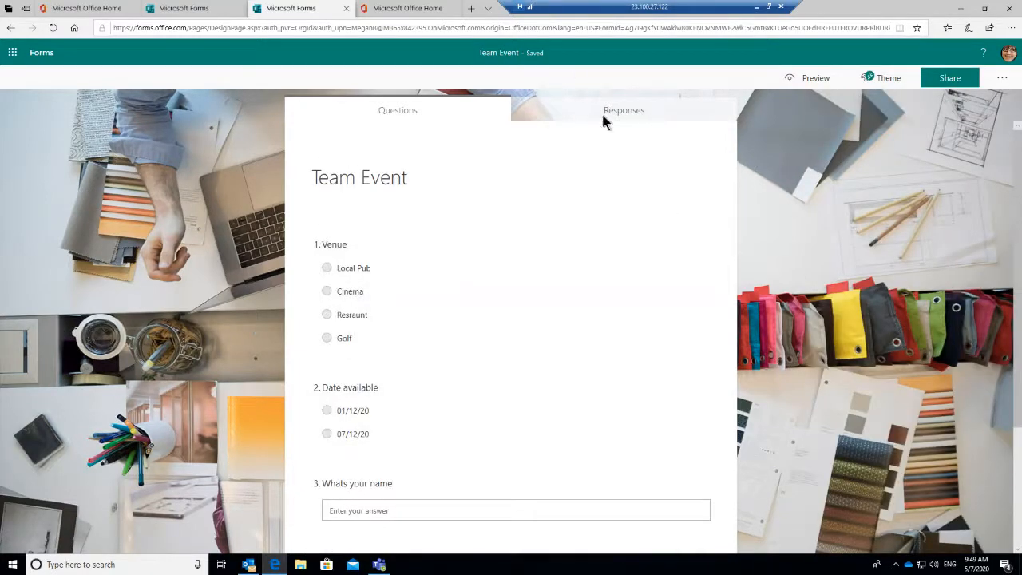
# Step: Reopen the Team Event form from the My forms overview and show its sharing options
pyautogui.click(33, 54)
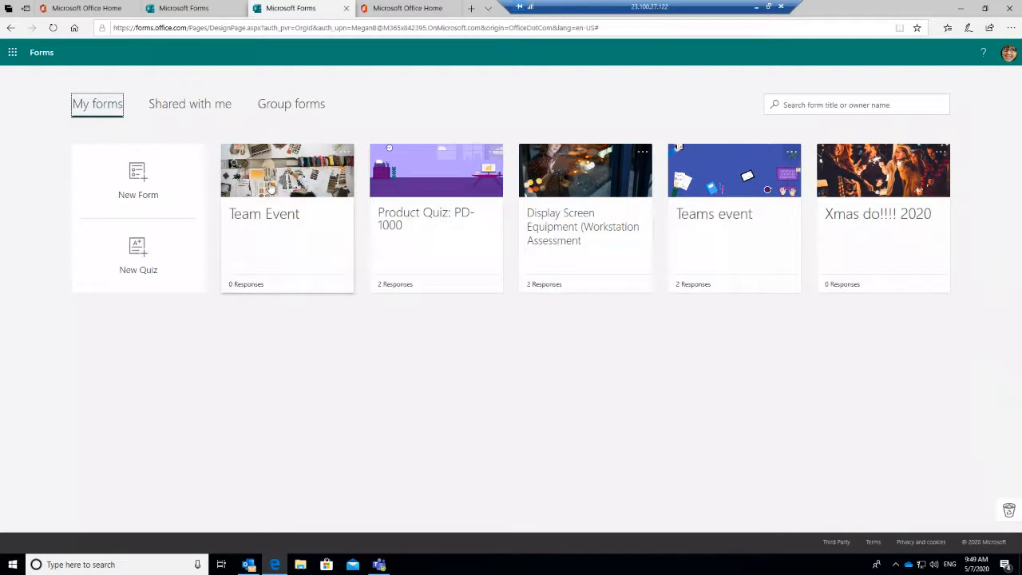
pyautogui.click(290, 220)
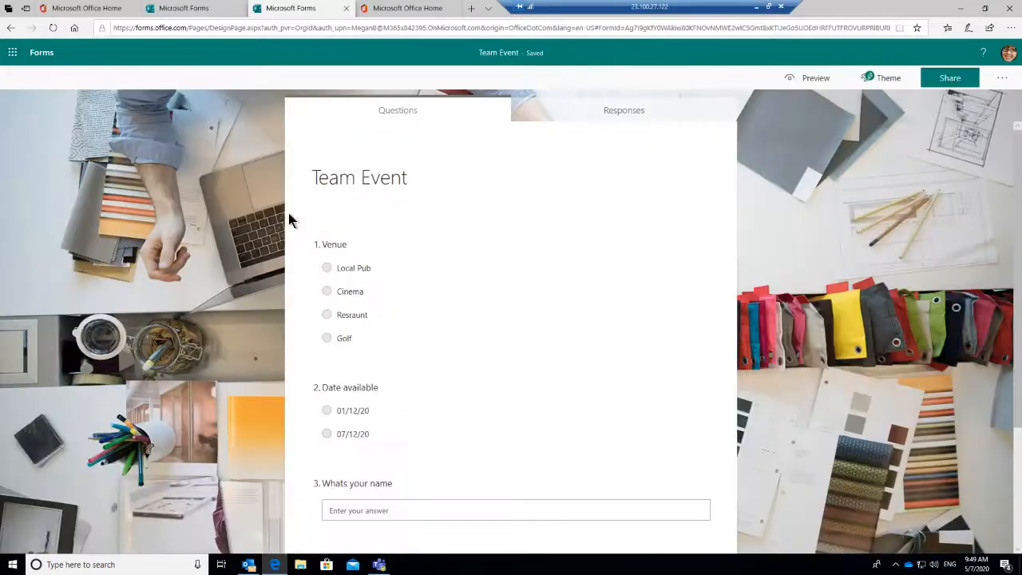
pyautogui.click(946, 80)
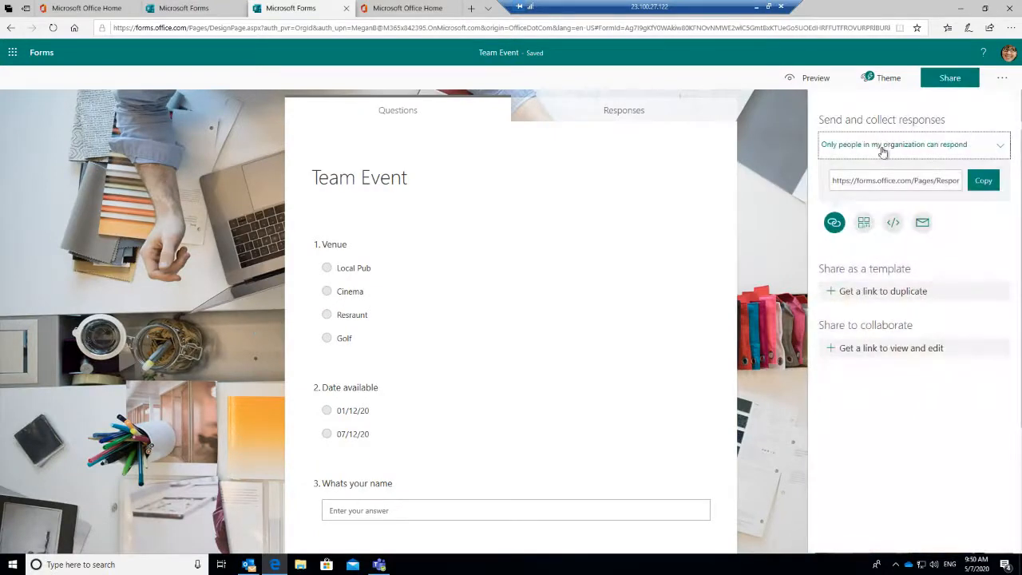
# Step: Switch the response audience to "Anyone with the link can respond", and return it to "Only people in my organization can respond"
pyautogui.click(875, 142)
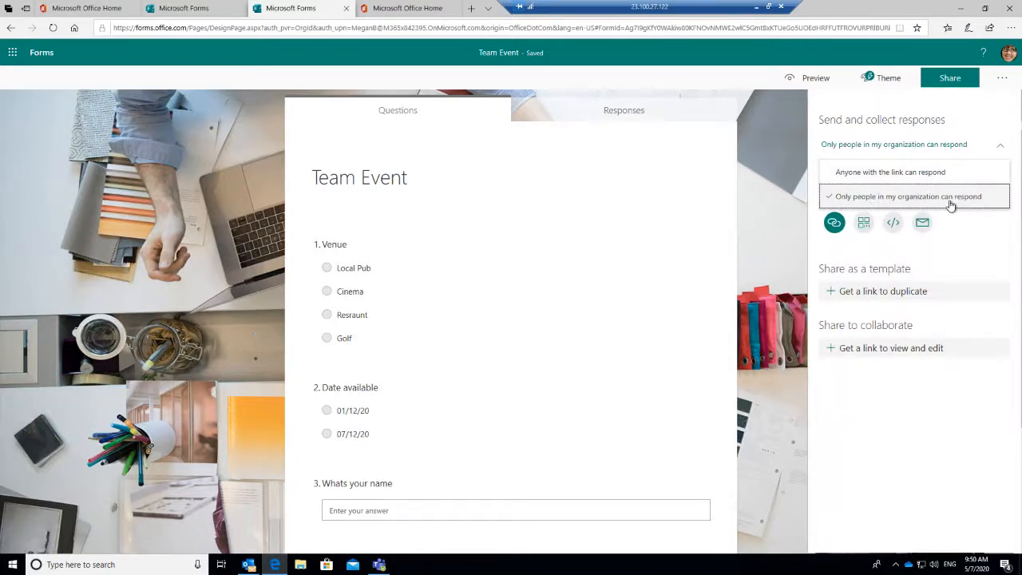
pyautogui.click(889, 173)
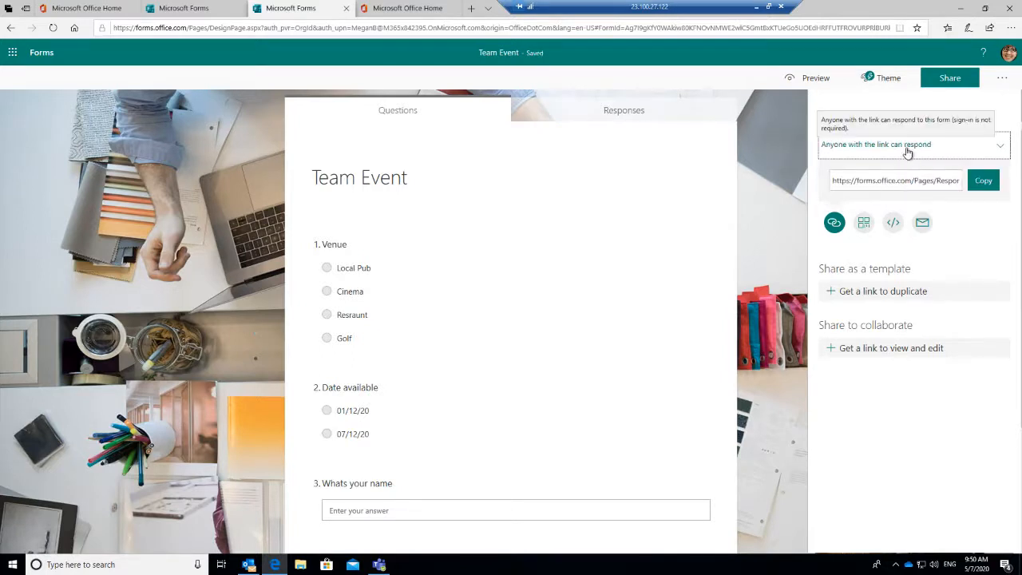
pyautogui.click(899, 151)
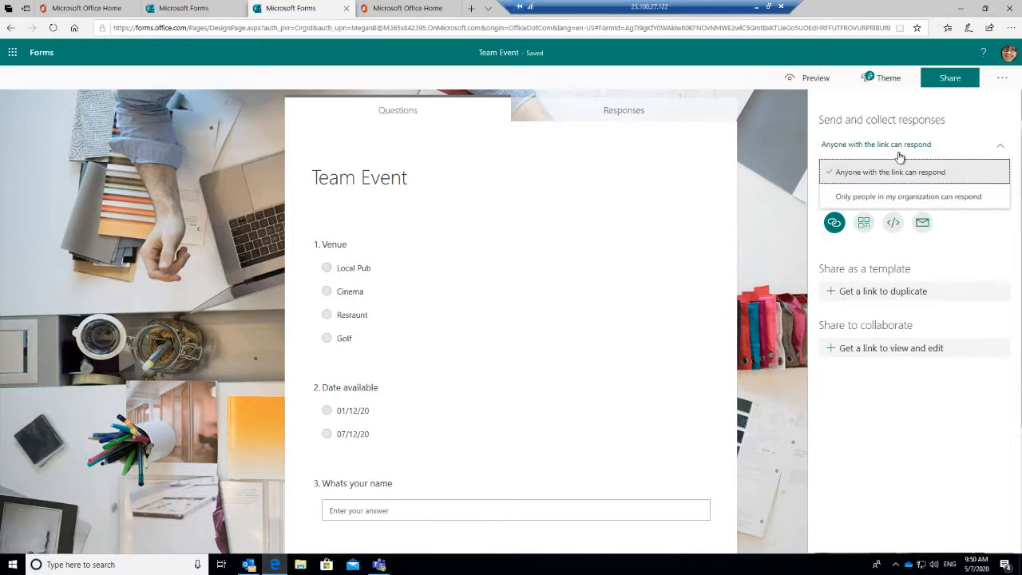
pyautogui.click(881, 198)
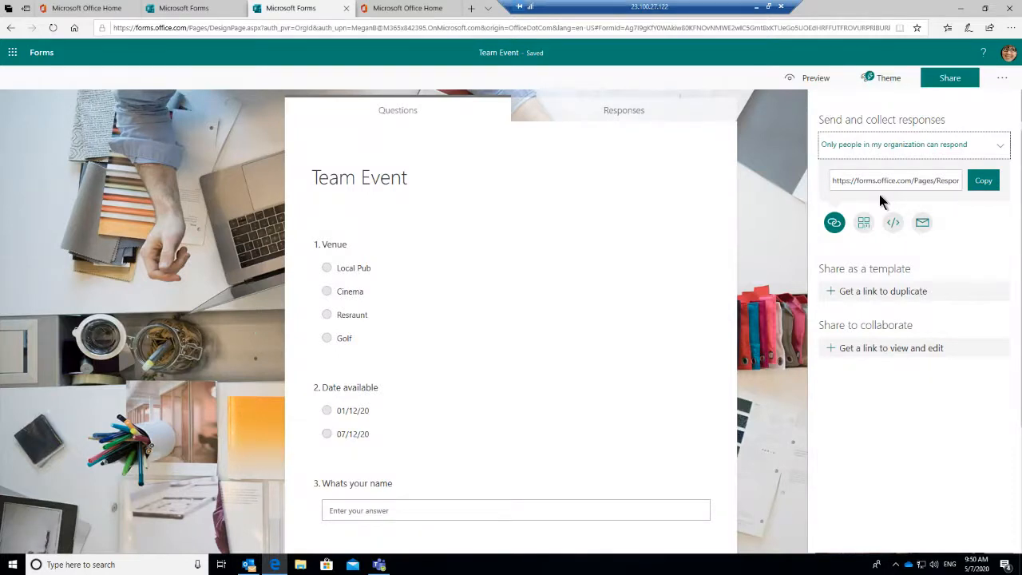
# Step: Set the response audience to "Anyone with the link can respond" and copy the form's response link
pyautogui.click(878, 144)
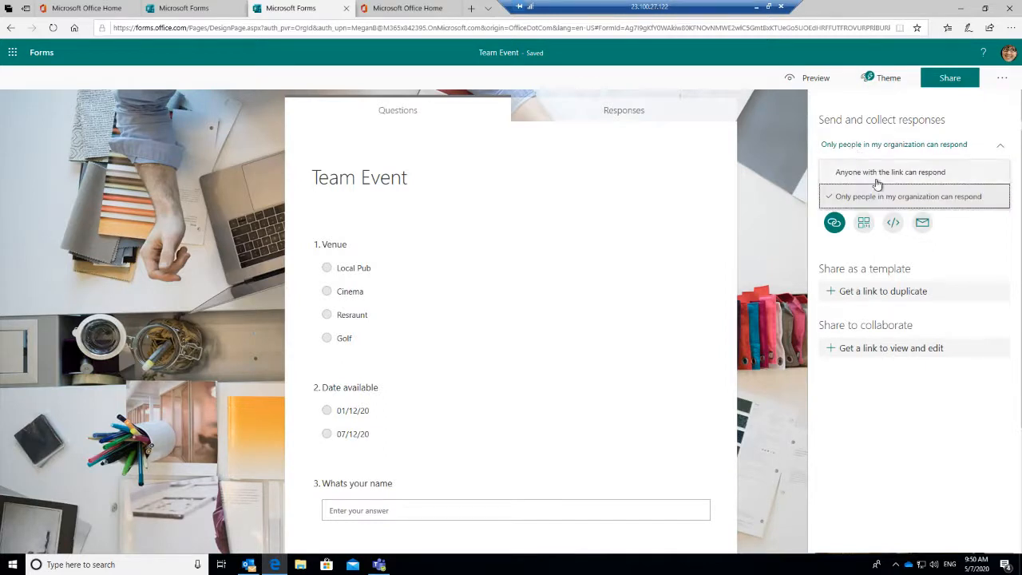
pyautogui.click(873, 173)
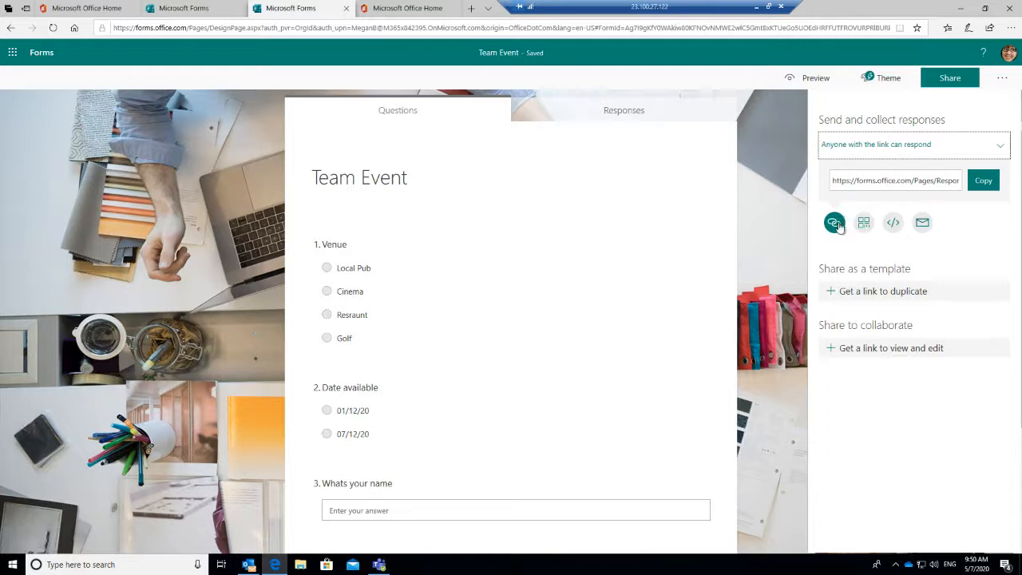
pyautogui.click(850, 177)
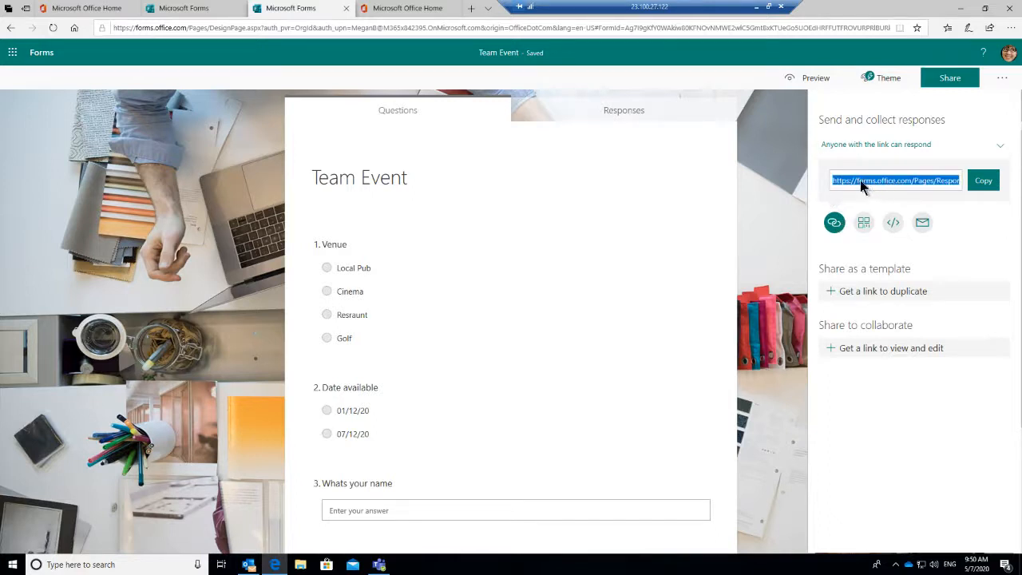
pyautogui.click(949, 181)
pyautogui.click(992, 183)
pyautogui.click(1008, 193)
pyautogui.click(988, 182)
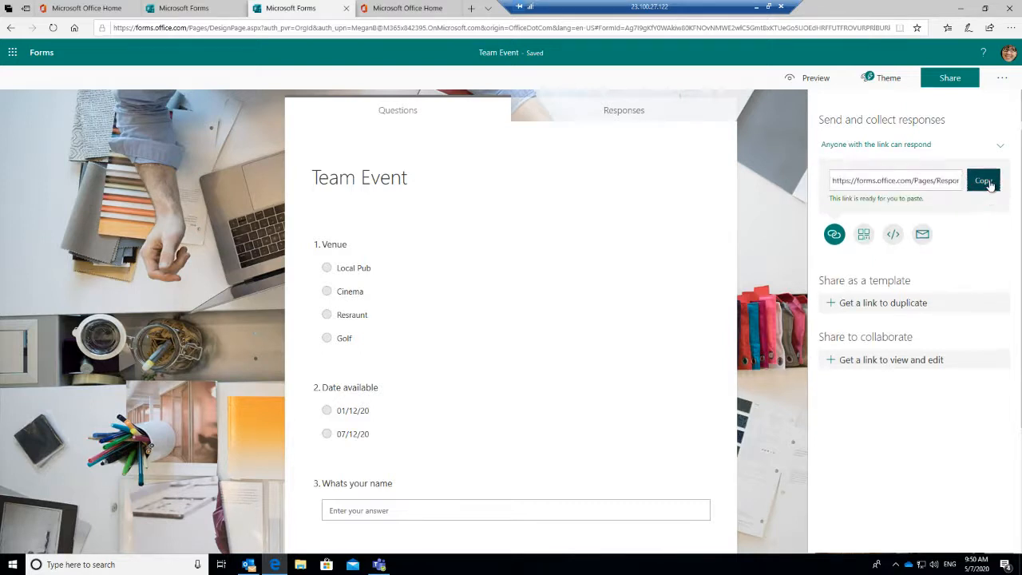
pyautogui.moveTo(867, 180); pyautogui.dragTo(951, 180)
pyautogui.click(915, 178)
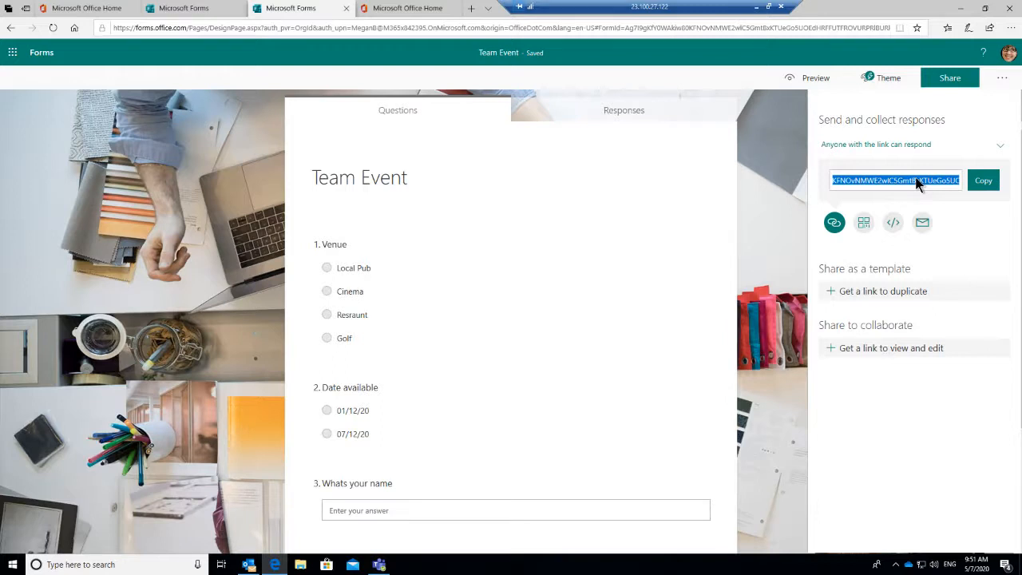
# Step: Show the form's QR code and its embed code for a webpage or Sway, and select the embed code
pyautogui.click(865, 221)
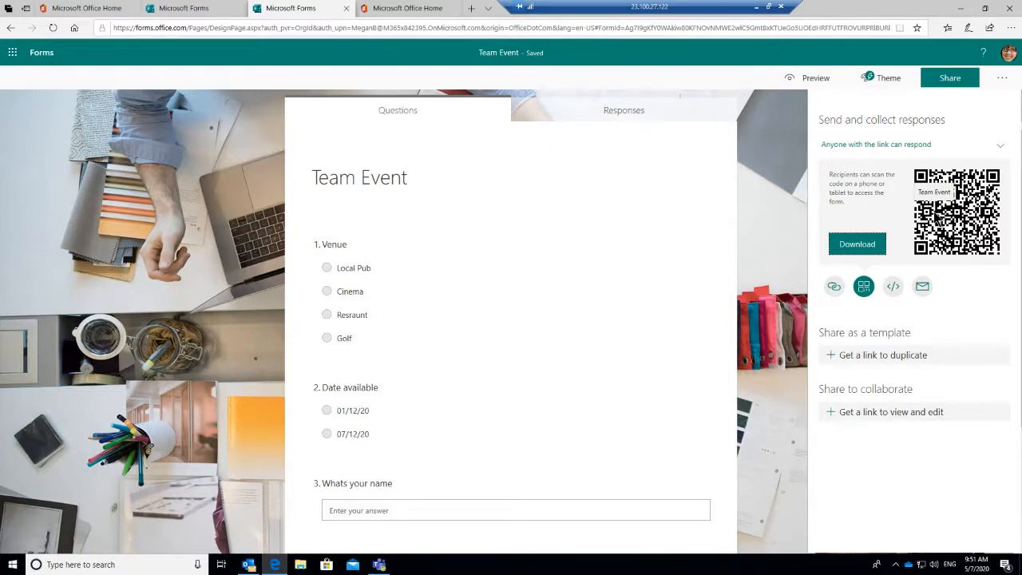
pyautogui.click(894, 288)
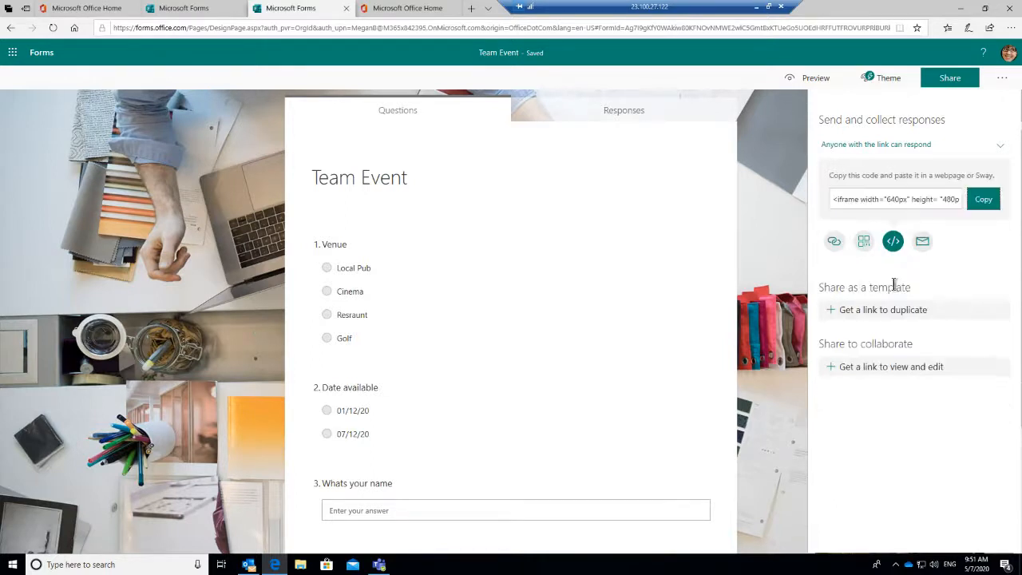
pyautogui.moveTo(867, 201); pyautogui.dragTo(926, 201)
pyautogui.click(926, 200)
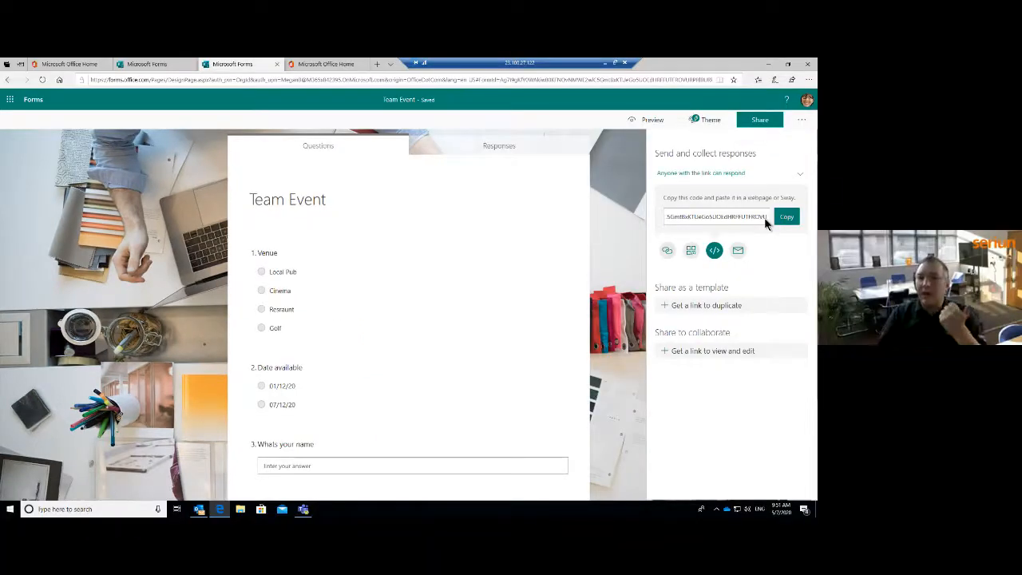
pyautogui.click(706, 222)
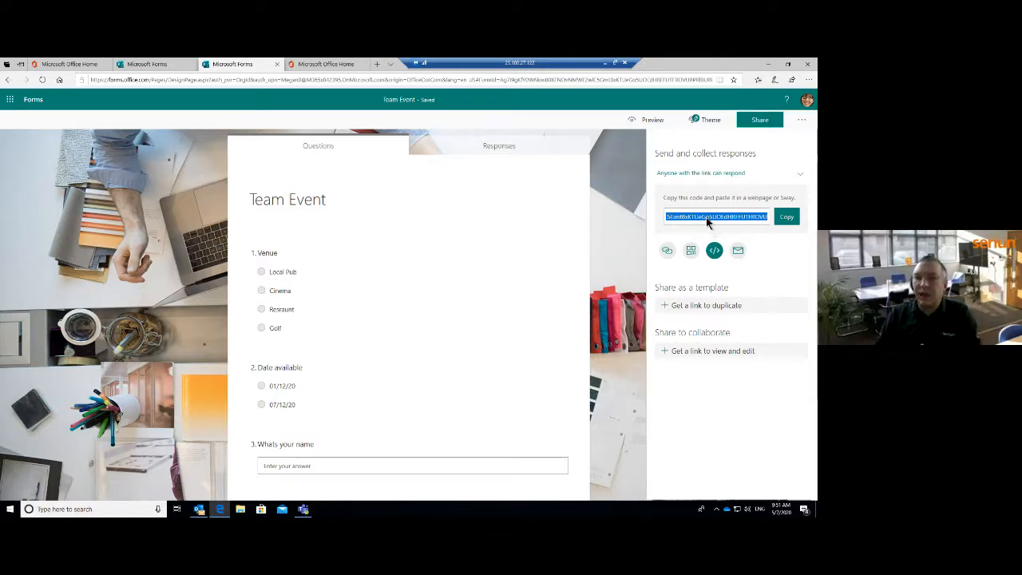
pyautogui.click(734, 229)
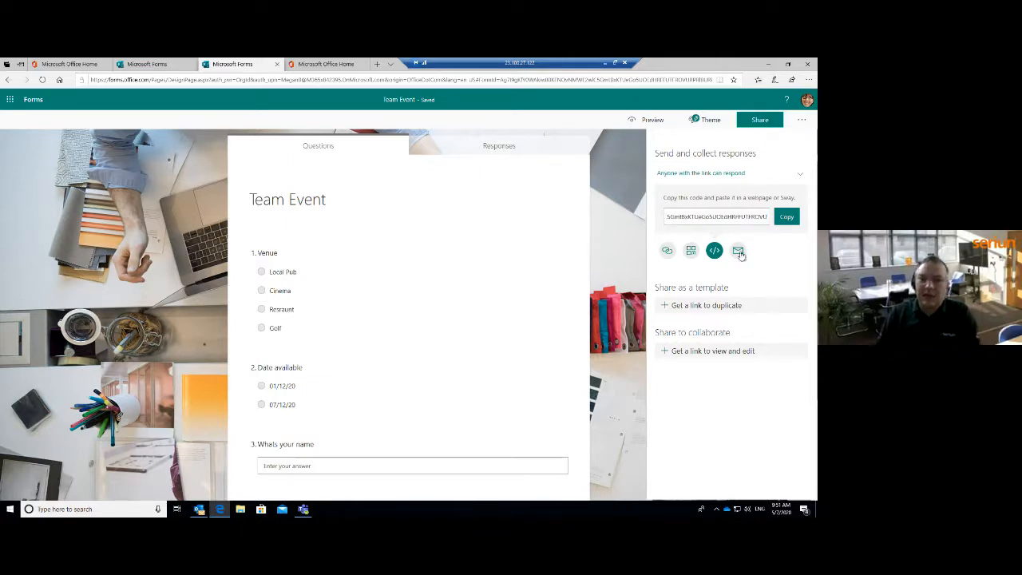
# Step: Try to share the form by email, and close the account setup dialog and the Mail window
pyautogui.click(738, 252)
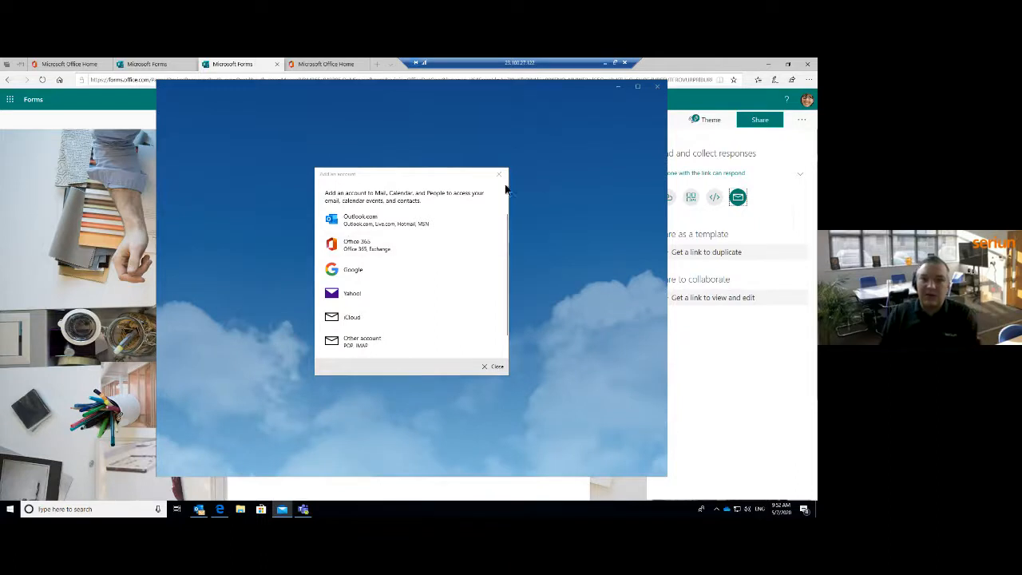
pyautogui.click(498, 174)
pyautogui.click(657, 86)
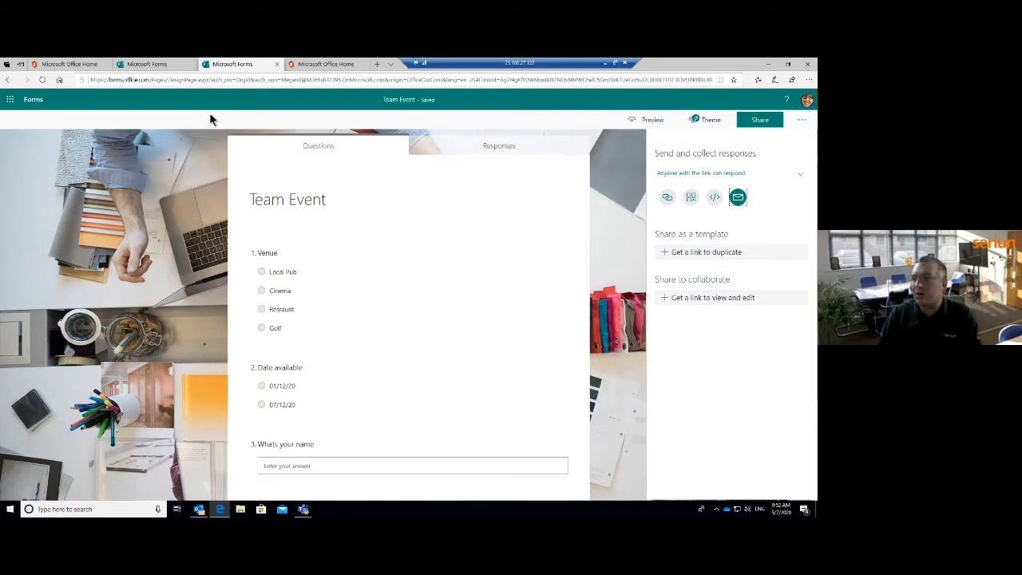
# Step: Reopen the Team Event form from the My forms overview and show its sharing options again
pyautogui.click(93, 109)
pyautogui.click(33, 99)
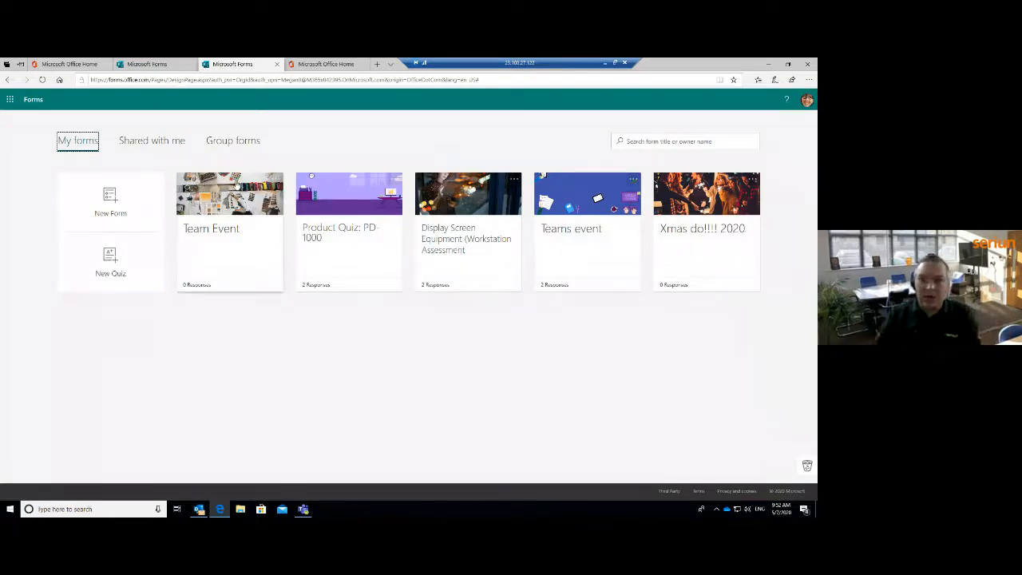
pyautogui.click(250, 236)
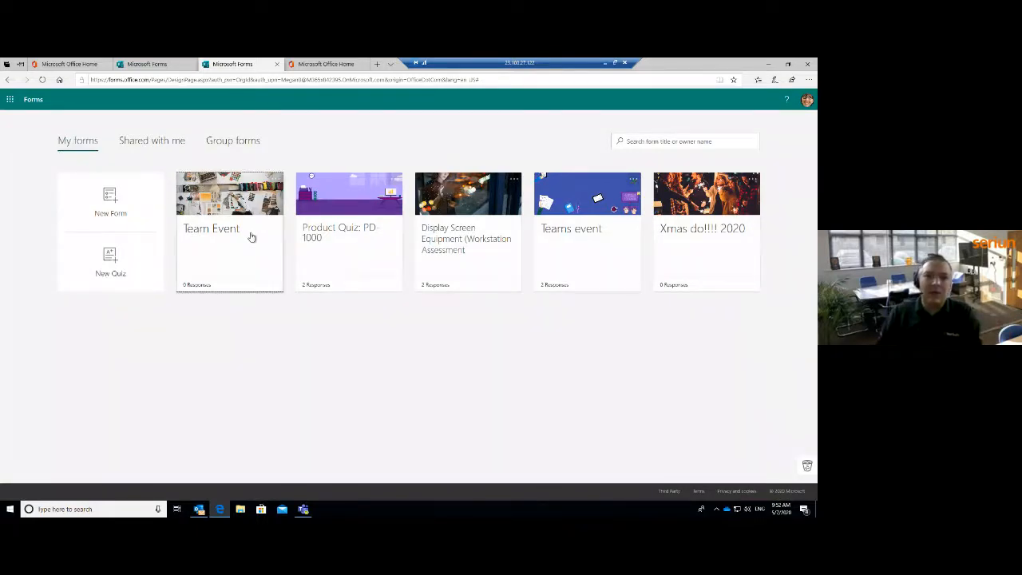
pyautogui.click(759, 120)
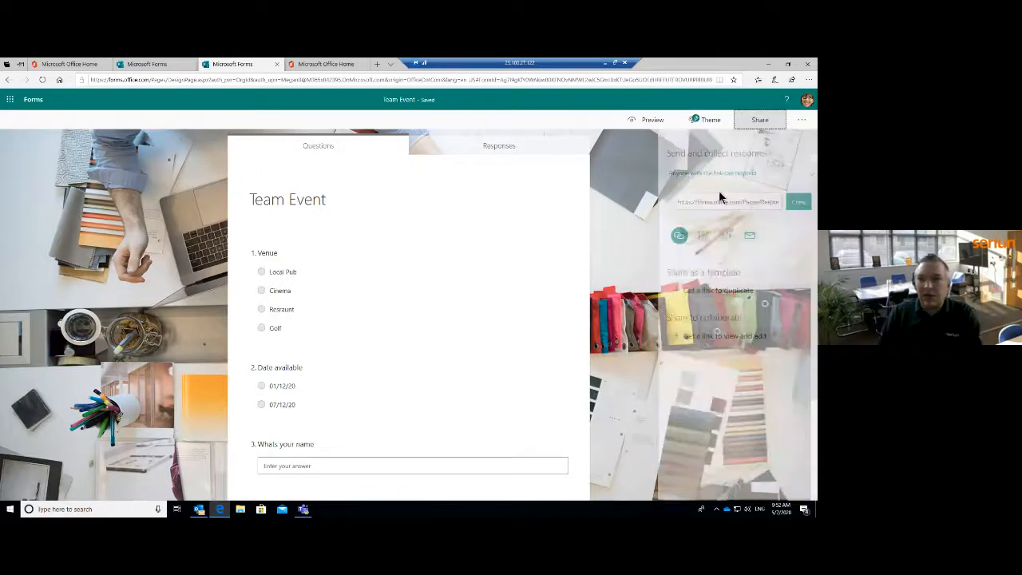
# Step: Copy the Team Event response link and open it in a new browser tab
pyautogui.click(719, 202)
pyautogui.rightClick(724, 202)
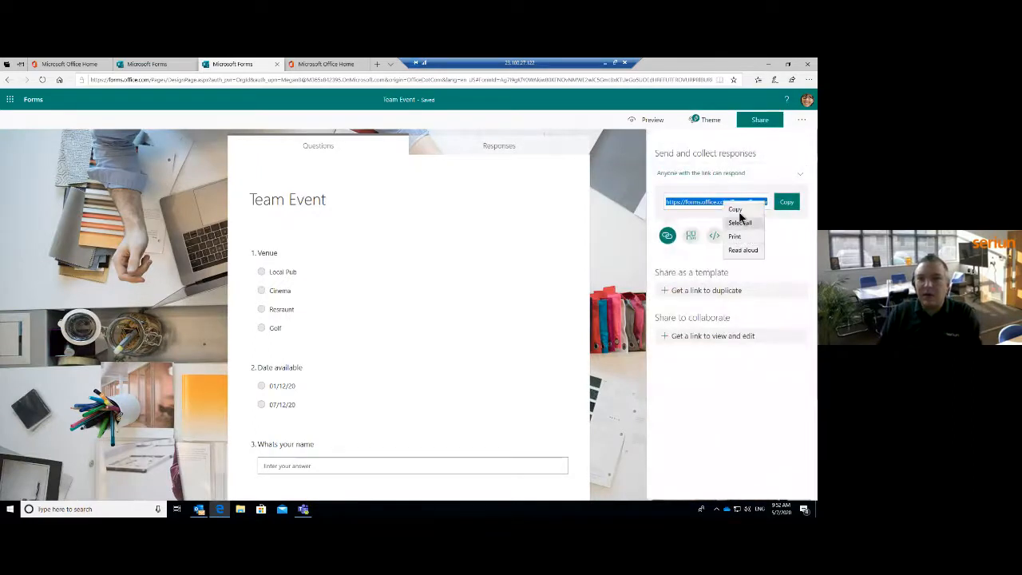
pyautogui.click(736, 211)
pyautogui.click(377, 63)
pyautogui.rightClick(306, 83)
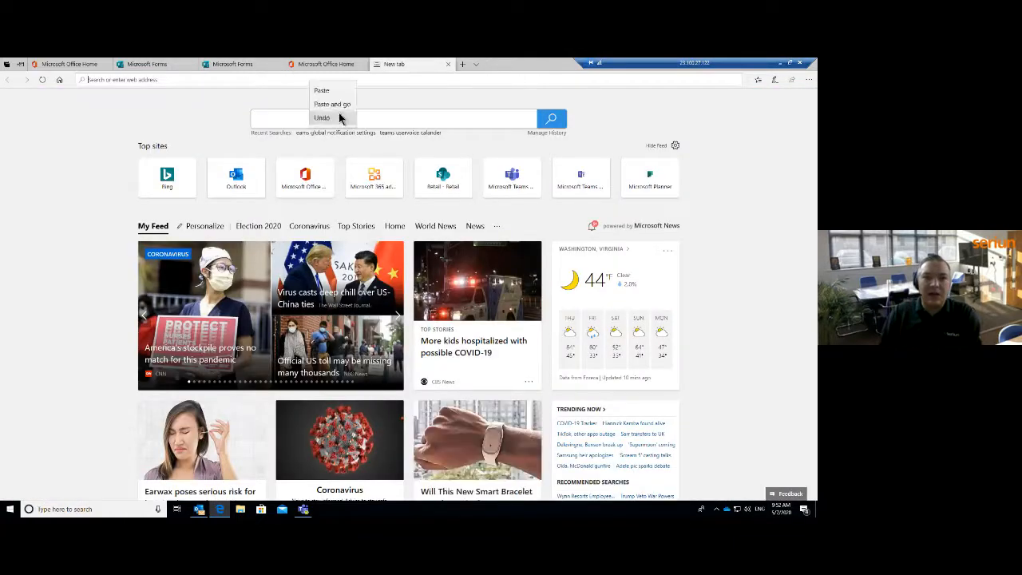
pyautogui.click(333, 101)
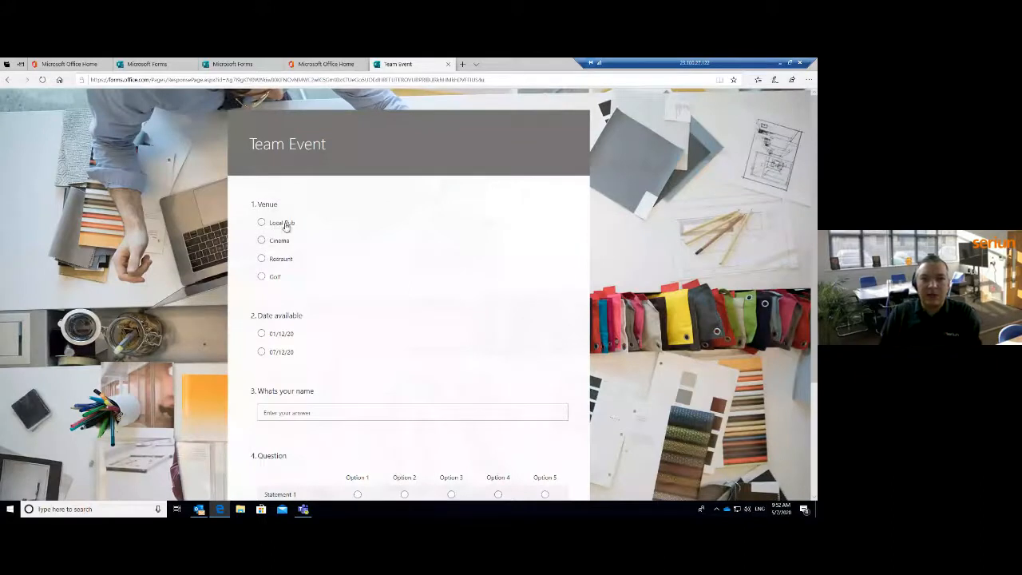
# Step: Answer the form with Cinema as the venue, 01/12/20 as the available date and a first name in the name question
pyautogui.click(279, 244)
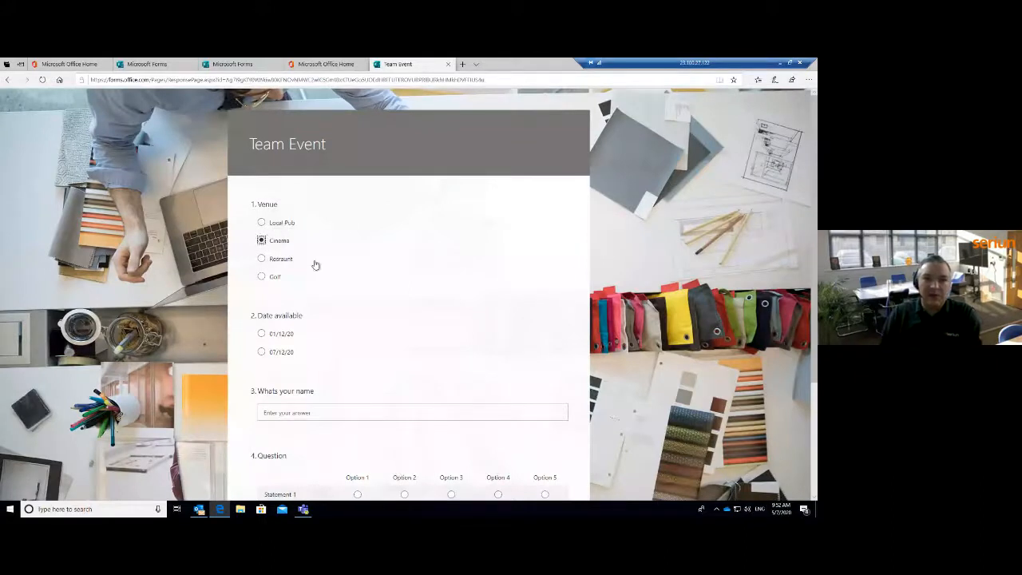
pyautogui.click(281, 336)
pyautogui.click(344, 411)
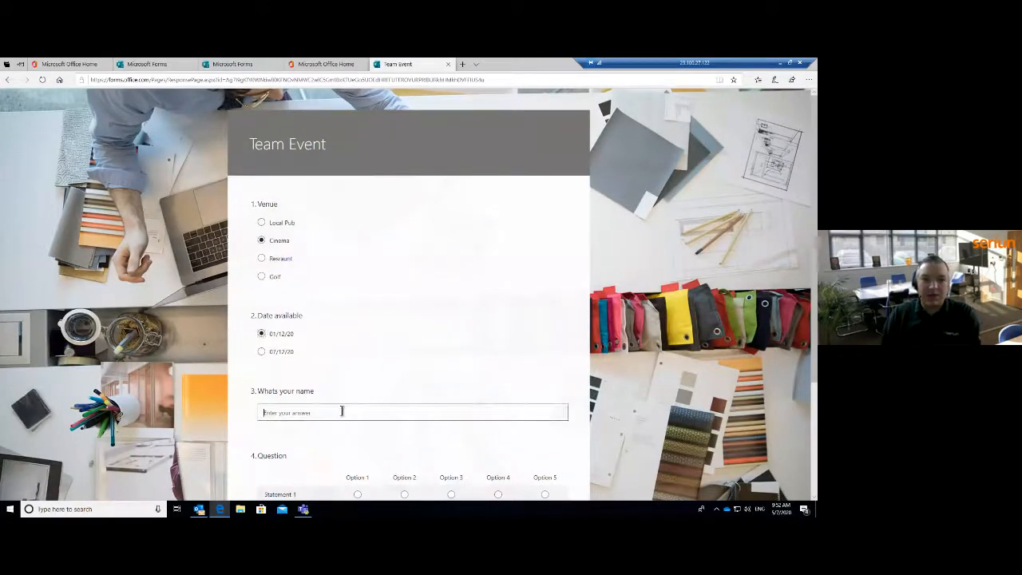
pyautogui.write('dave')
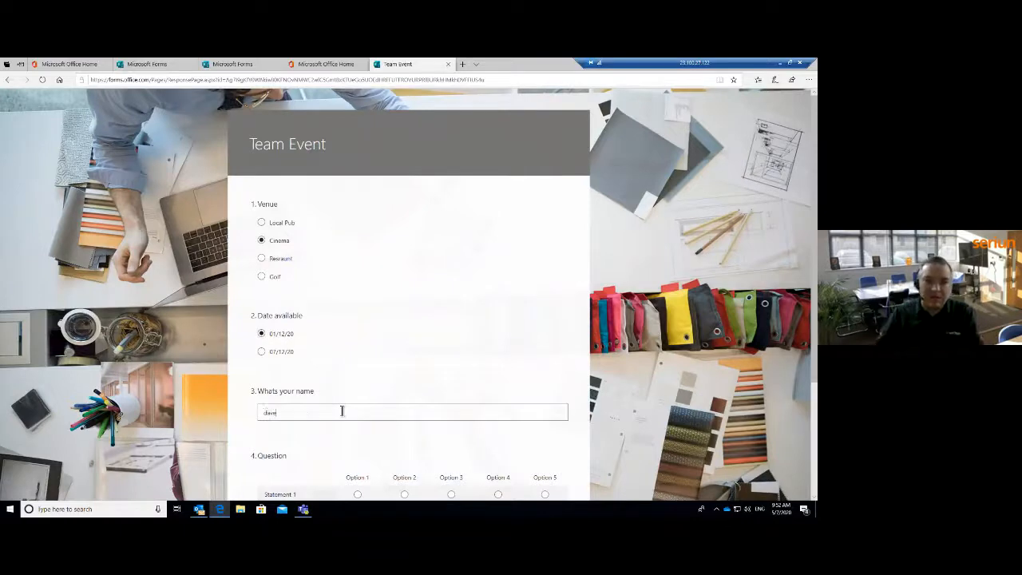
# Step: Choose Option 1 for Statement 1 and Option 2 for Statement 2, and submit the response
pyautogui.scroll(-2, 356, 404)
pyautogui.click(357, 335)
pyautogui.click(404, 352)
pyautogui.click(298, 400)
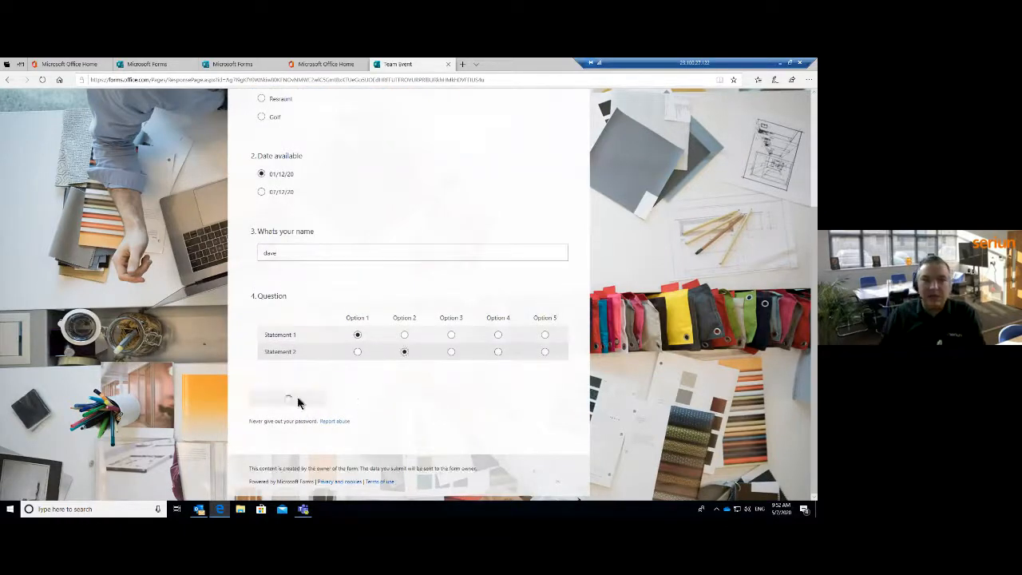
pyautogui.moveTo(251, 186); pyautogui.dragTo(386, 220)
pyautogui.click(456, 179)
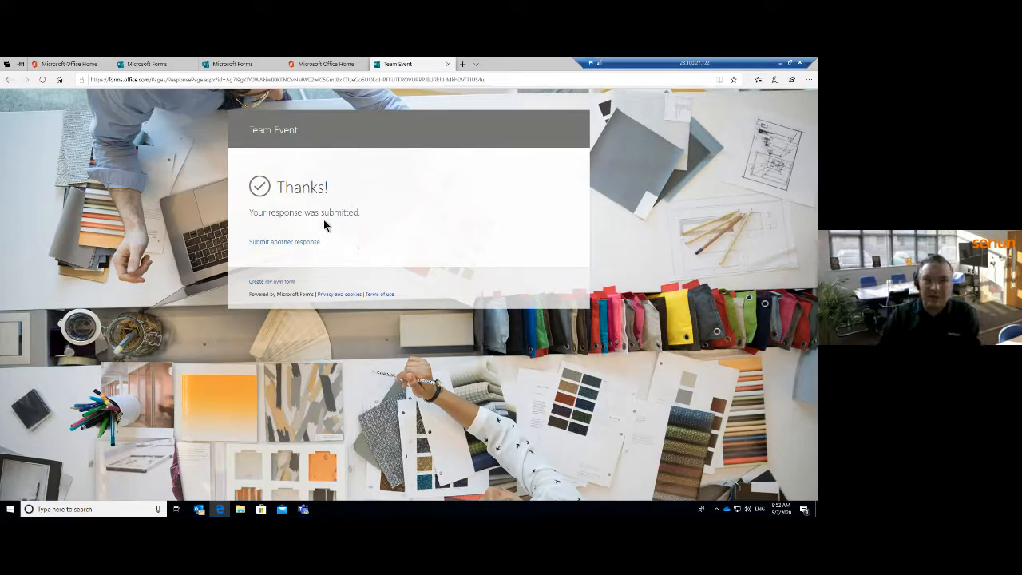
# Step: Return to the My forms overview, refresh it and open the Team Event form
pyautogui.click(248, 66)
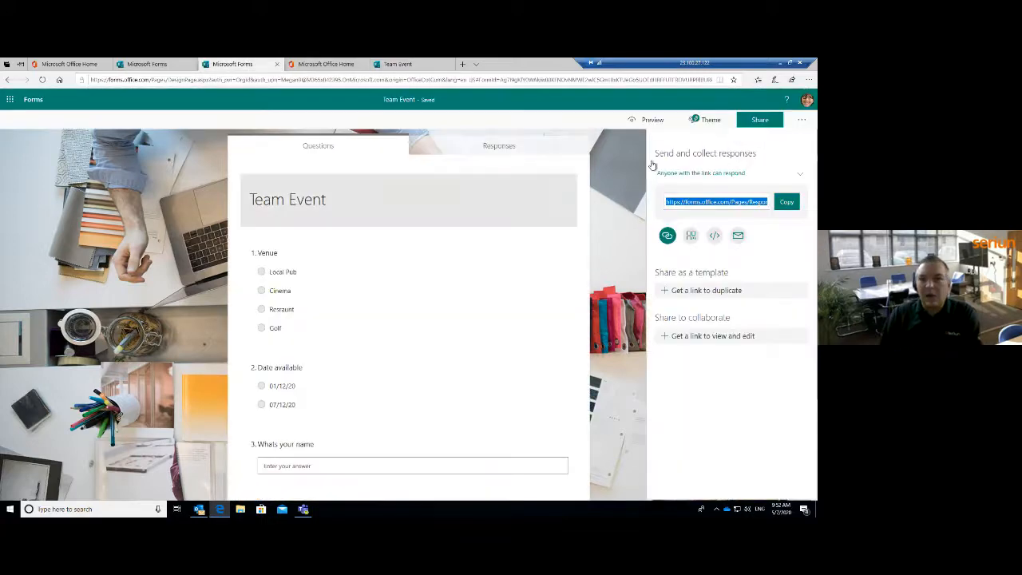
pyautogui.click(155, 64)
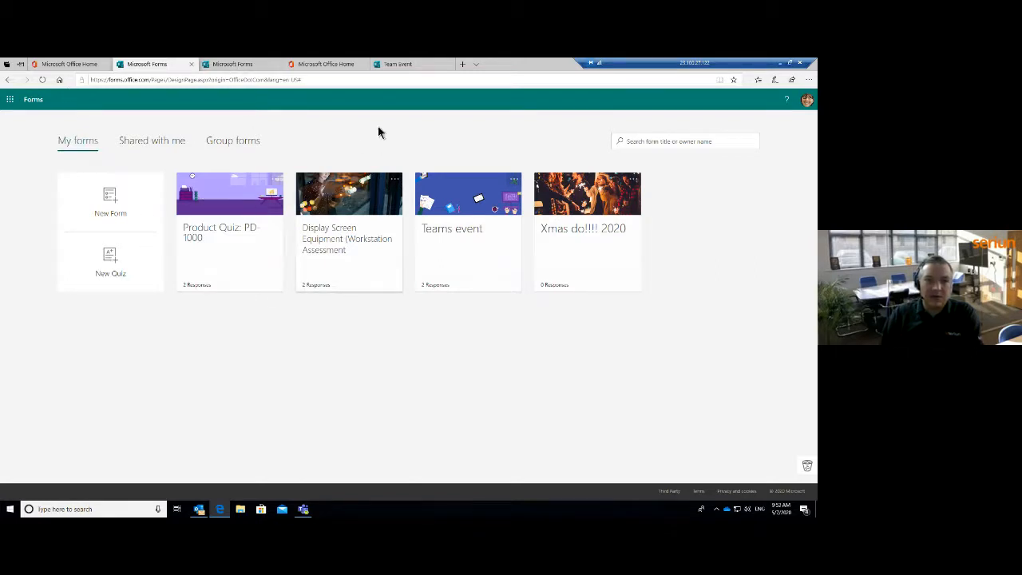
pyautogui.click(42, 79)
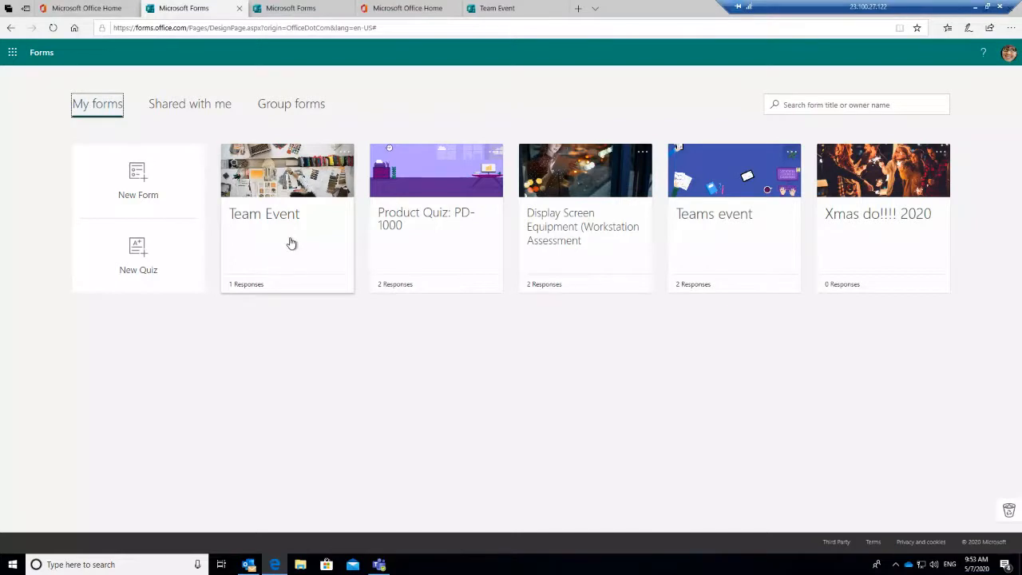
pyautogui.click(291, 244)
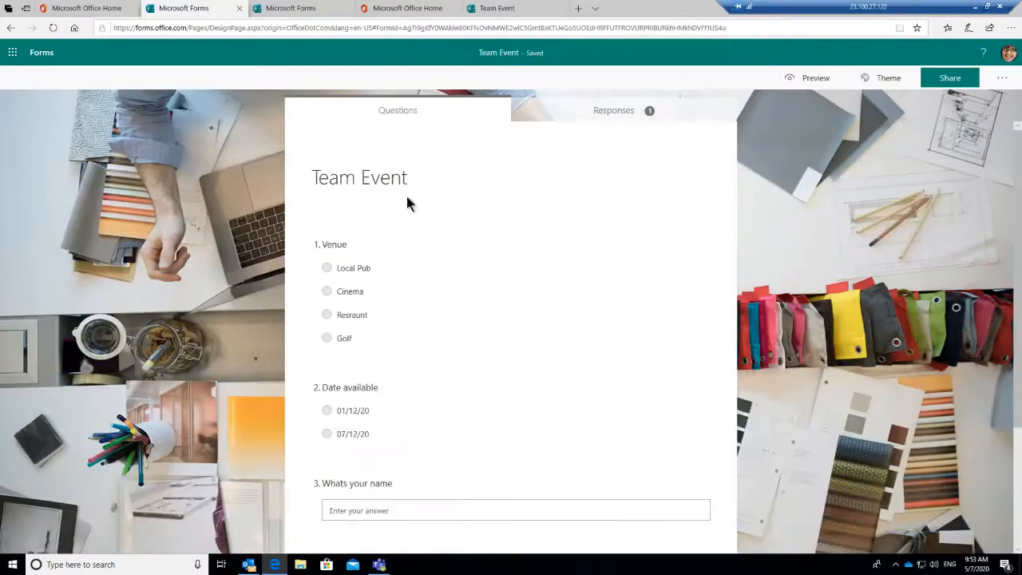
# Step: Show the Team Event responses and review the summary charts for all four questions
pyautogui.click(619, 111)
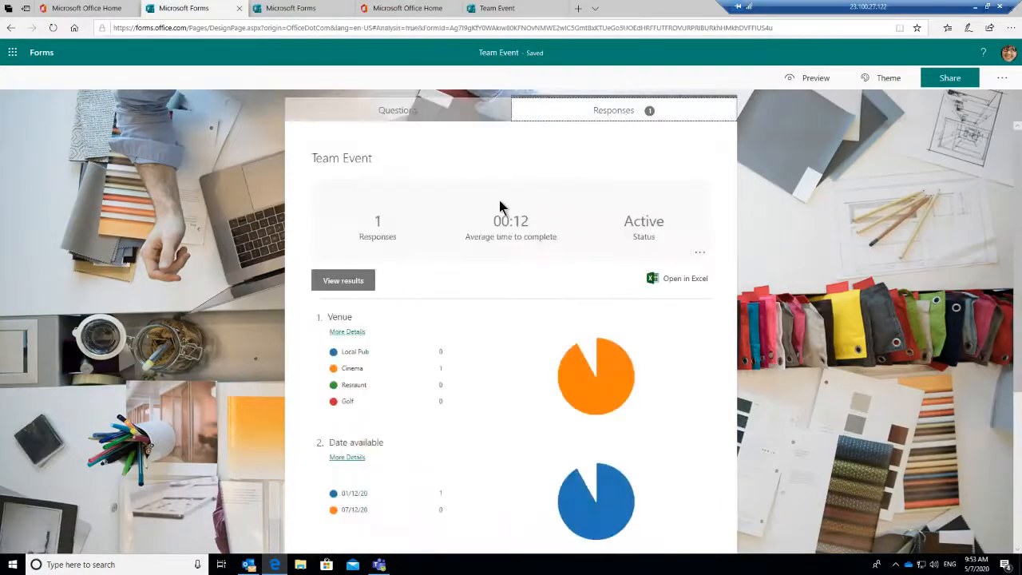
pyautogui.scroll(-1, 555, 206)
pyautogui.scroll(-3, 559, 217)
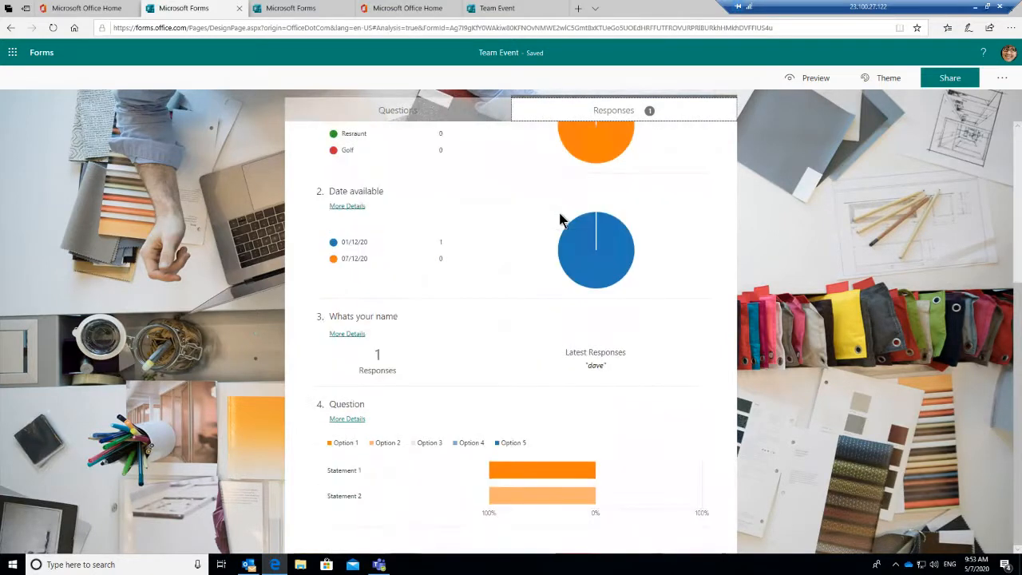
pyautogui.scroll(4, 527, 284)
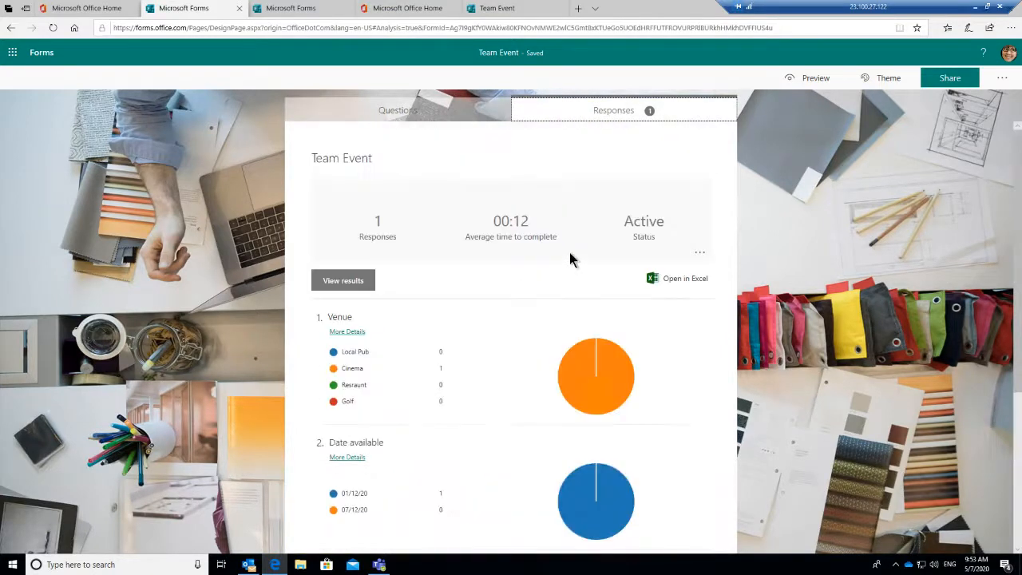
# Step: Open the Team Event responses in Excel, review the response row across its columns, and minimize the workbook
pyautogui.click(675, 279)
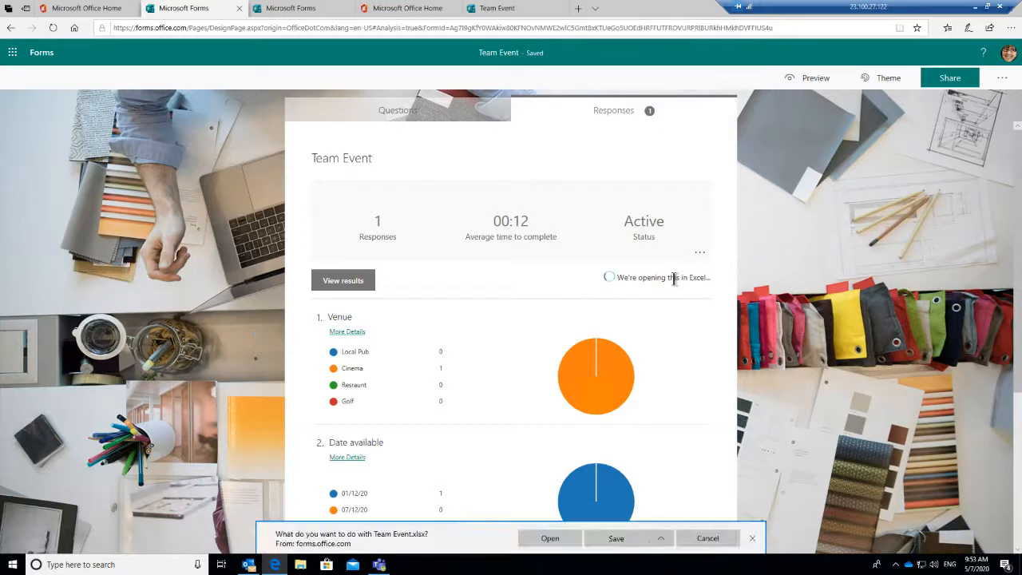
pyautogui.click(569, 540)
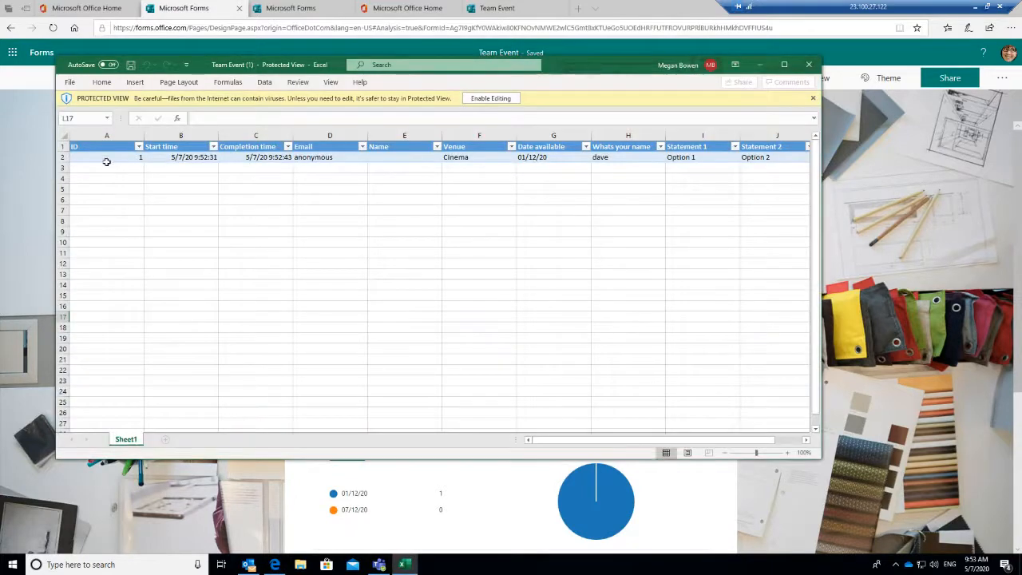
pyautogui.moveTo(106, 162); pyautogui.dragTo(795, 156)
pyautogui.click(789, 156)
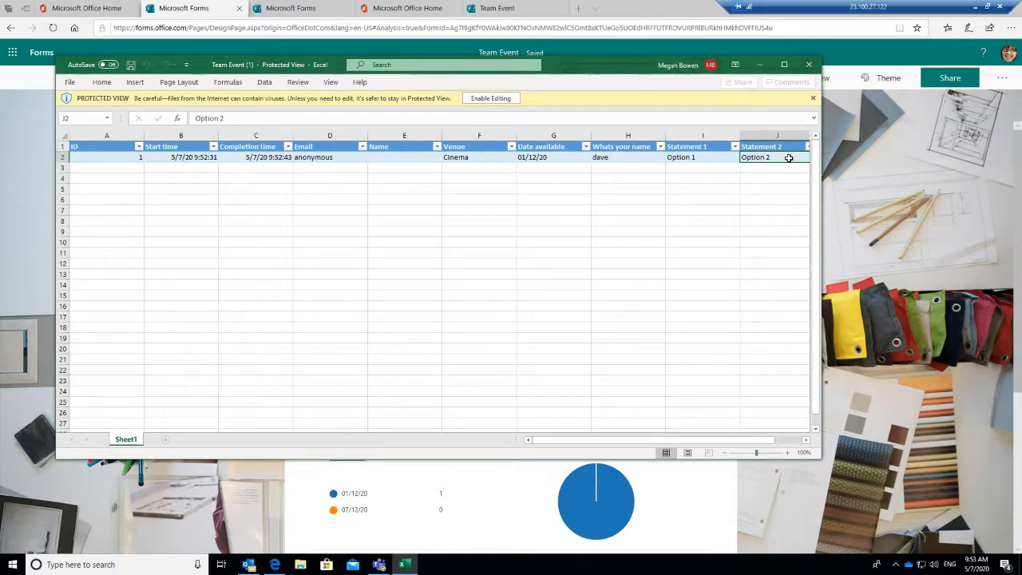
pyautogui.click(760, 64)
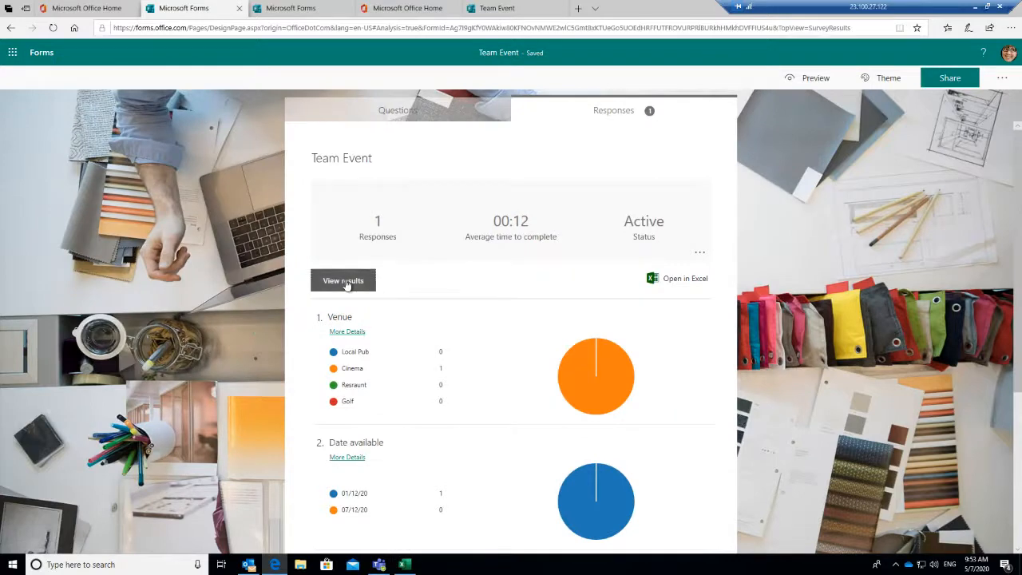
# Step: View the individual result of the Team Event respondent and return to the My forms overview
pyautogui.click(344, 282)
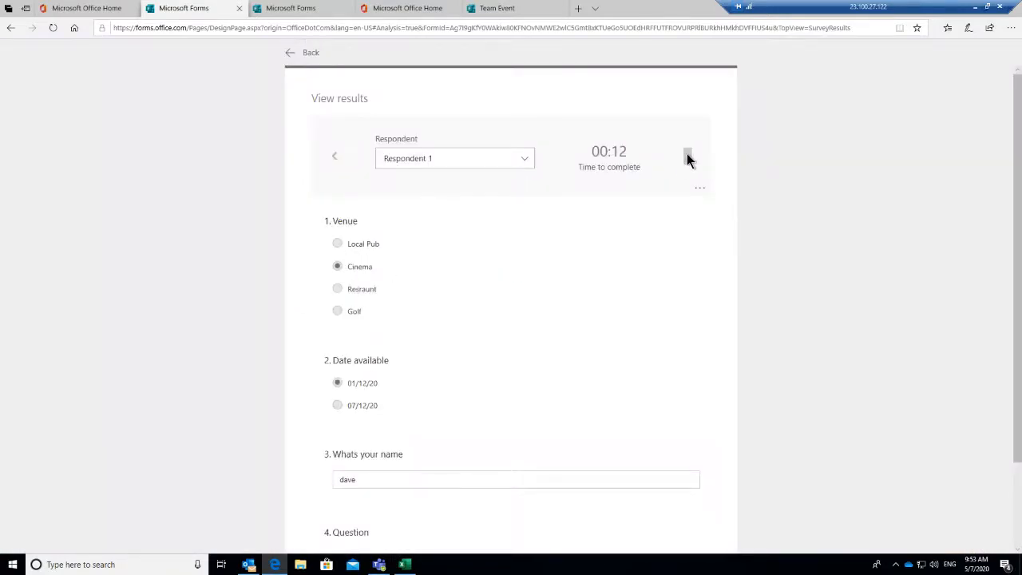
pyautogui.click(291, 53)
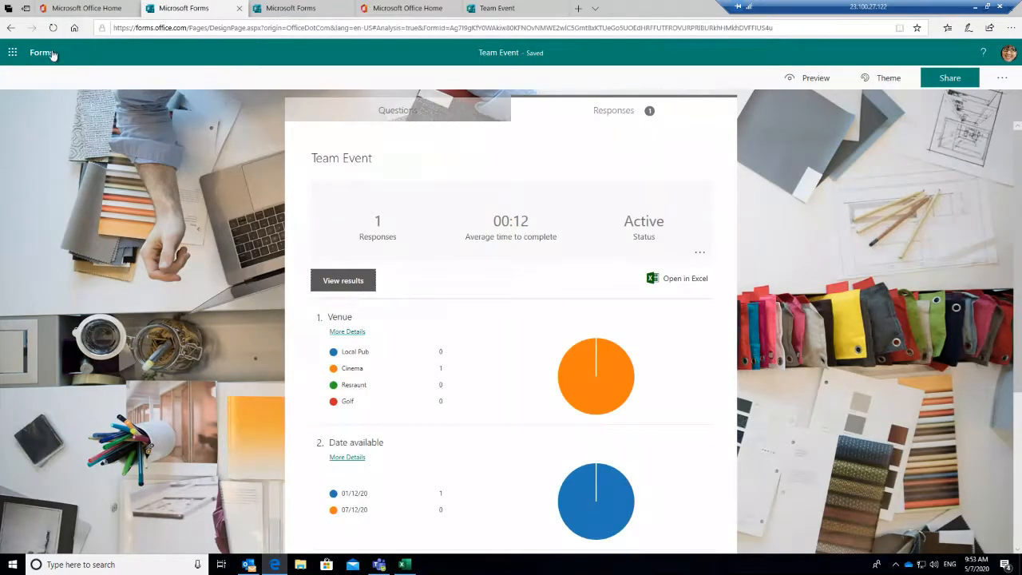
pyautogui.click(49, 53)
# Step: Open the Teams event form, view its response summary and individual results, and return to the My forms overview
pyautogui.click(678, 230)
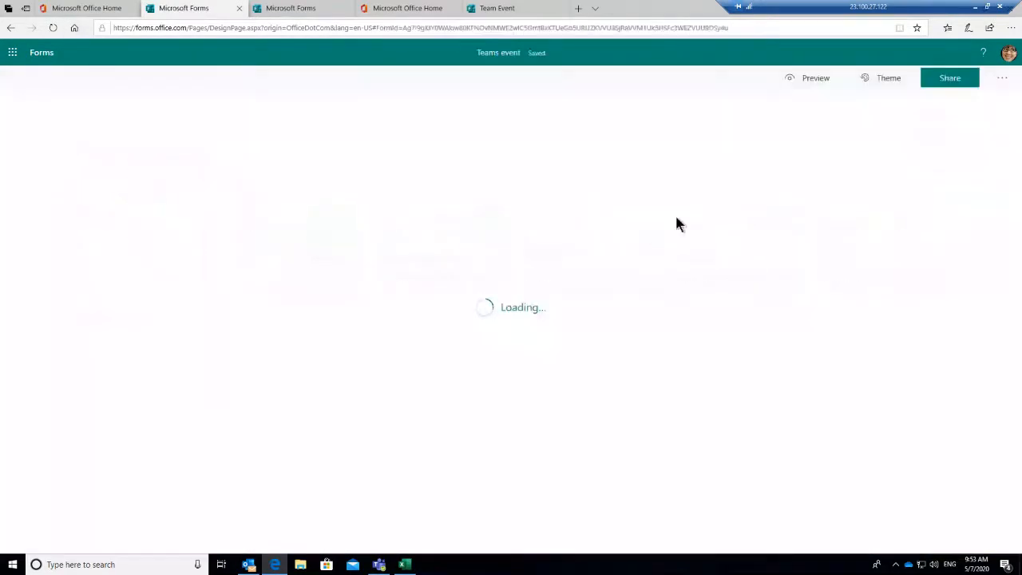
pyautogui.click(663, 112)
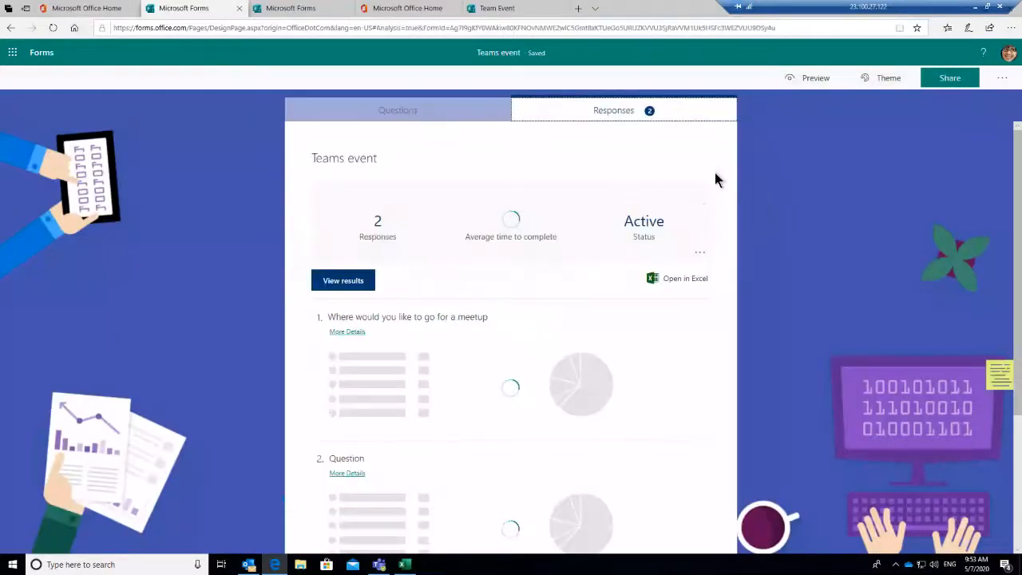
pyautogui.click(351, 280)
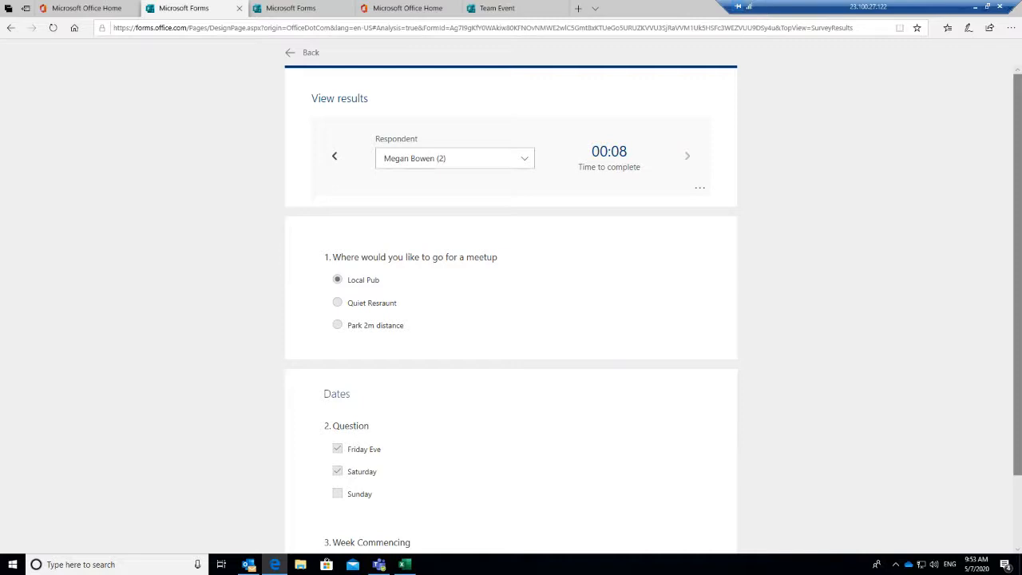
pyautogui.click(290, 52)
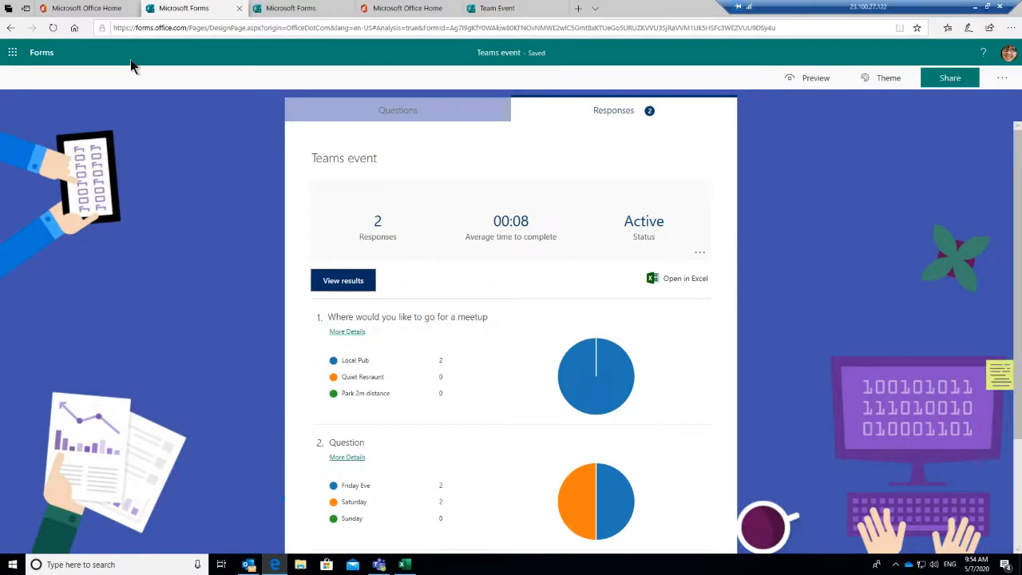
pyautogui.click(45, 53)
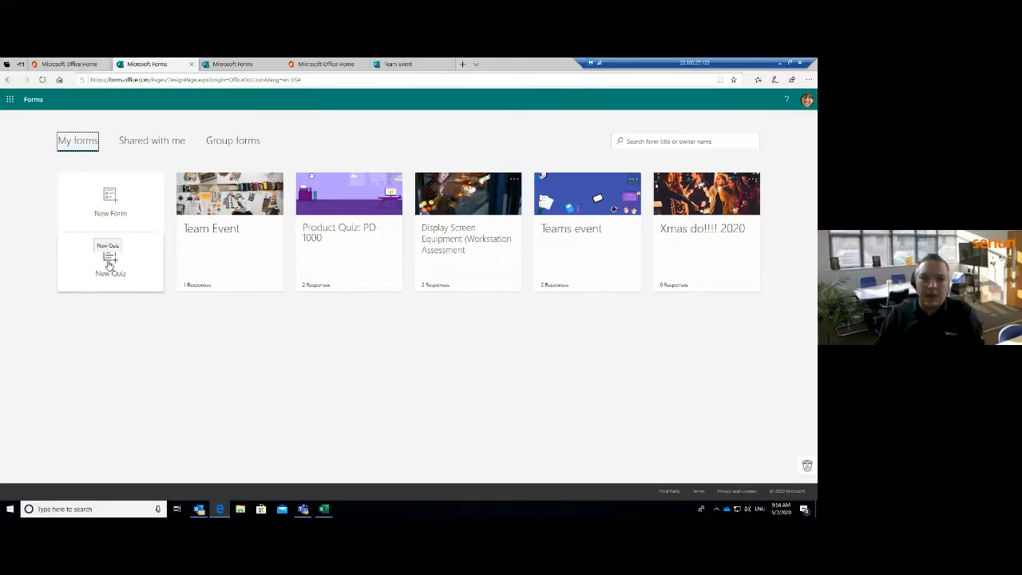
# Step: Open the Product Quiz: PD-1000 form and look through its five questions and marked correct answers
pyautogui.click(336, 237)
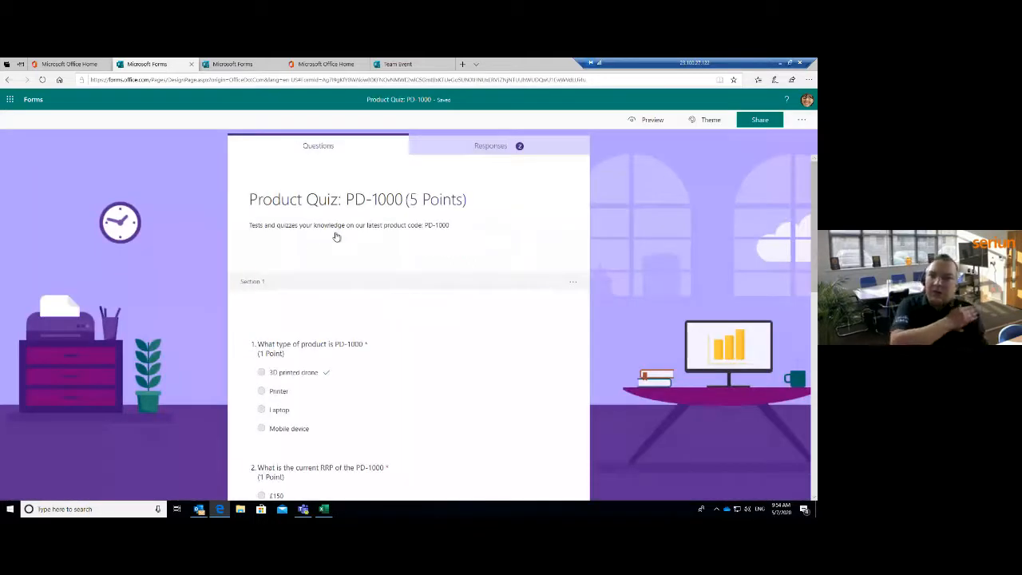
pyautogui.scroll(-1, 462, 236)
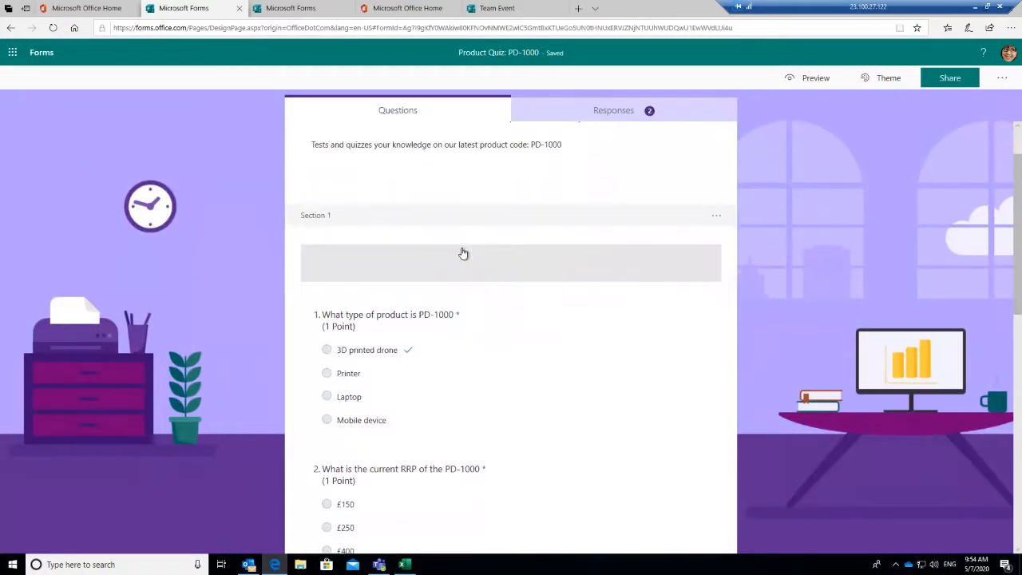
pyautogui.scroll(-1, 479, 260)
pyautogui.scroll(-10, 482, 261)
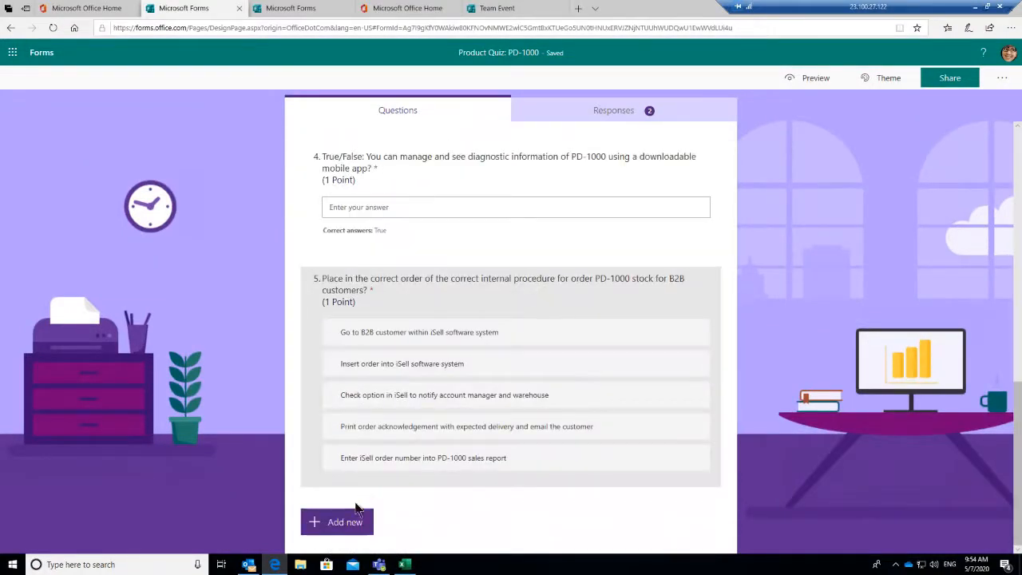
# Step: Add a text question at the end of the product quiz and delete it again
pyautogui.click(330, 521)
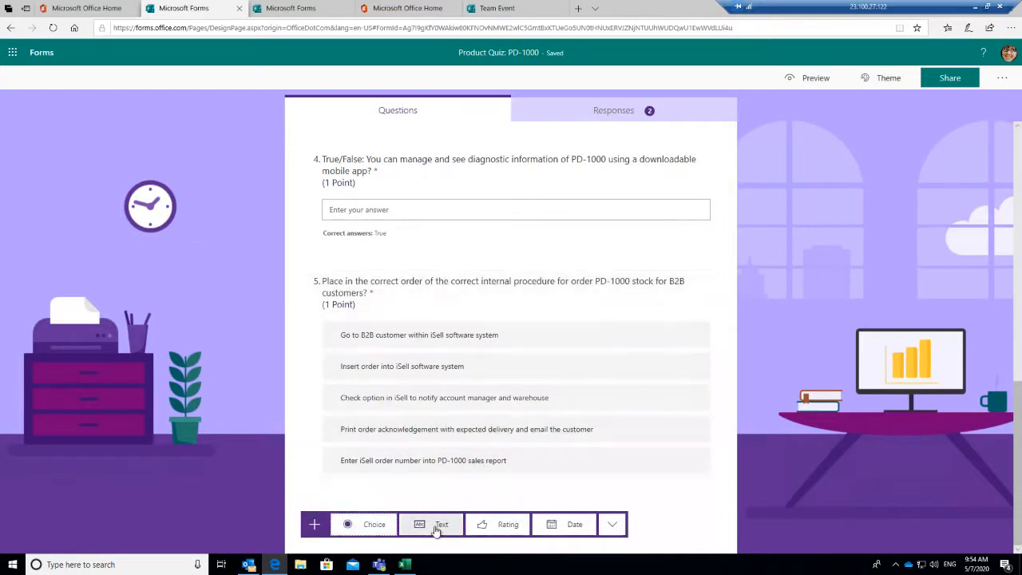
pyautogui.click(436, 527)
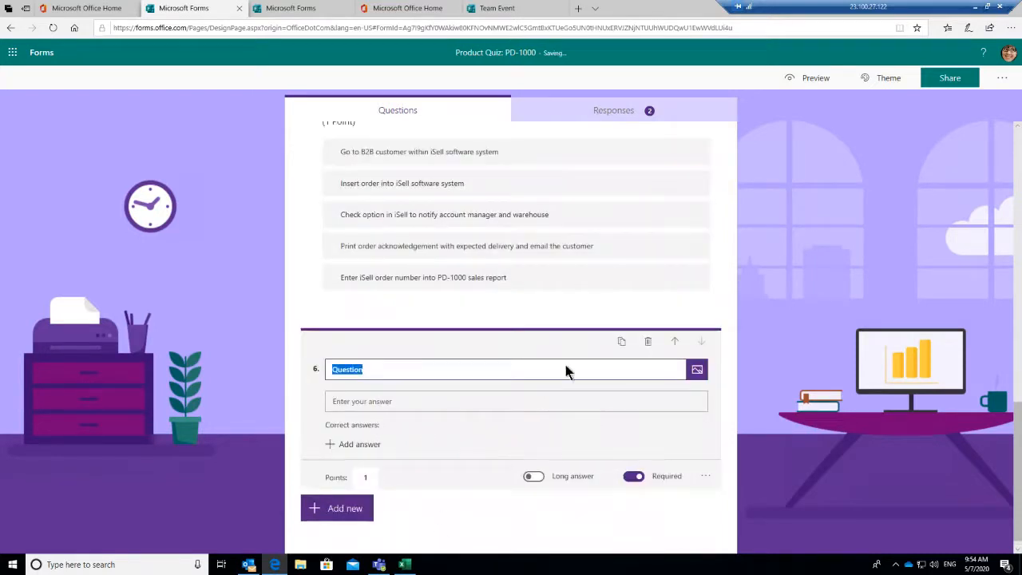
pyautogui.click(647, 343)
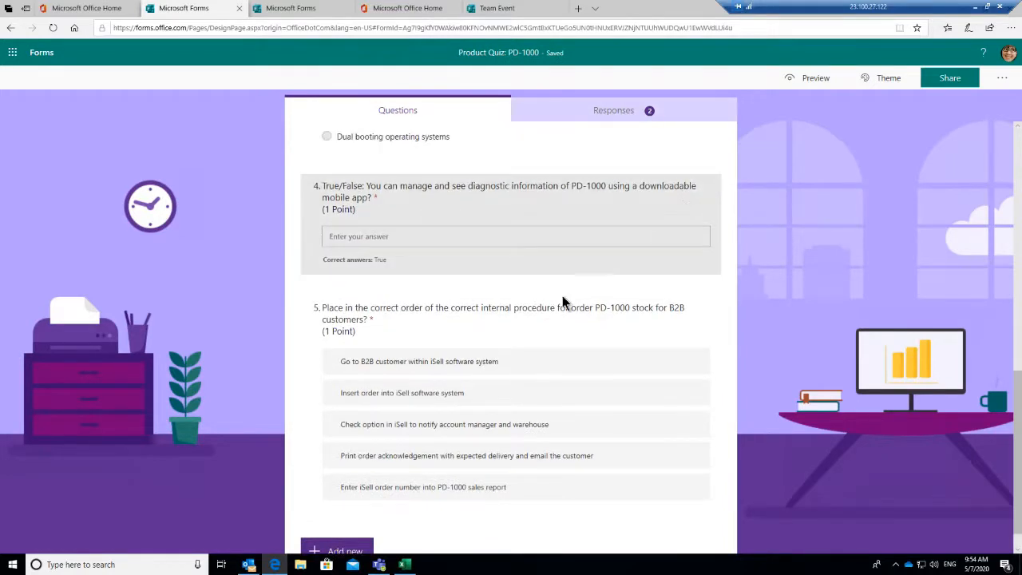
# Step: Show the Product Quiz: PD-1000 responses and review the score summary and the charts for all questions
pyautogui.scroll(15, 560, 302)
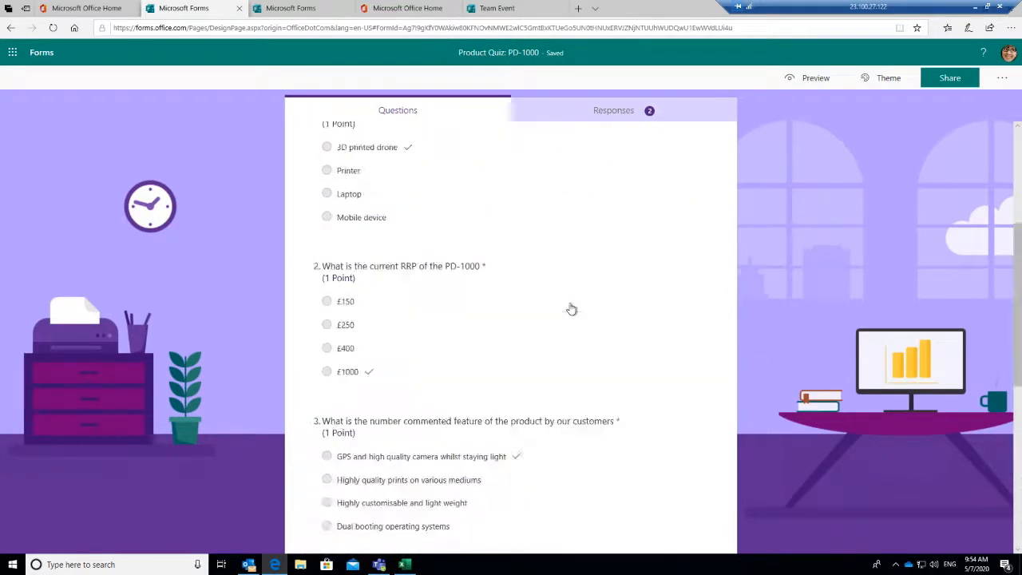
pyautogui.click(616, 112)
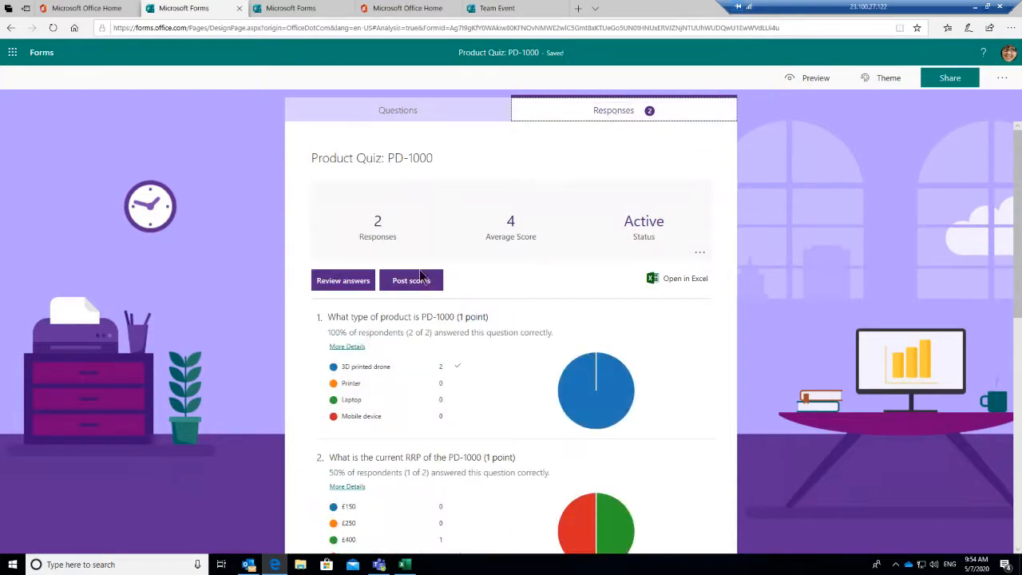
pyautogui.scroll(-7, 530, 273)
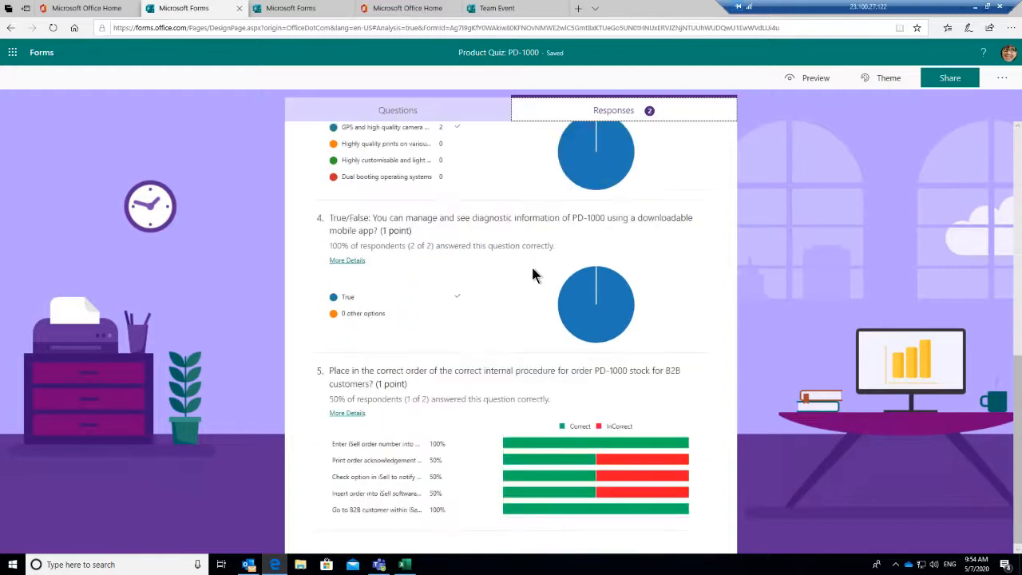
pyautogui.scroll(8, 531, 264)
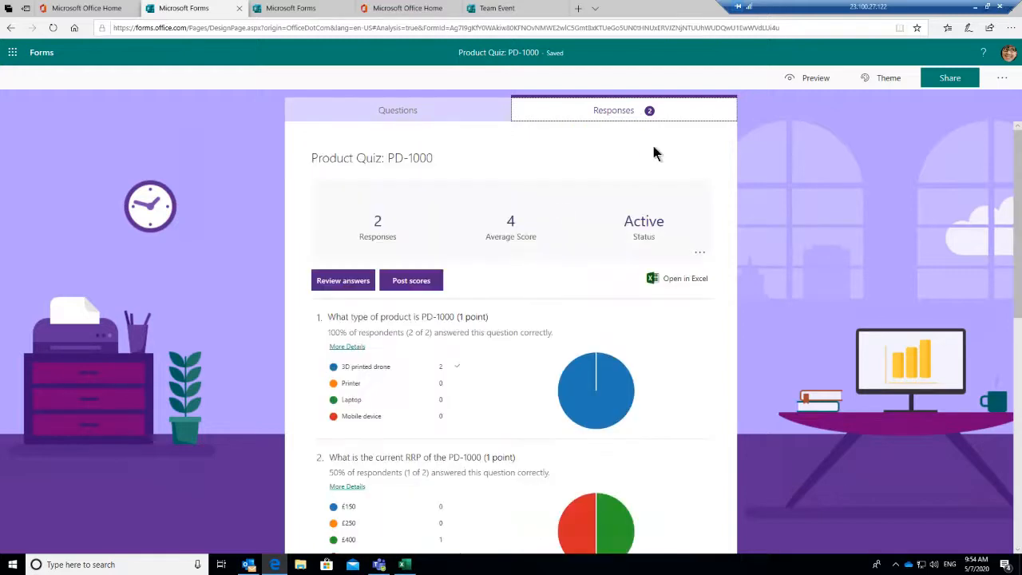
# Step: Review the first respondent's quiz answers and enter "Well done" as the overall feedback
pyautogui.click(352, 286)
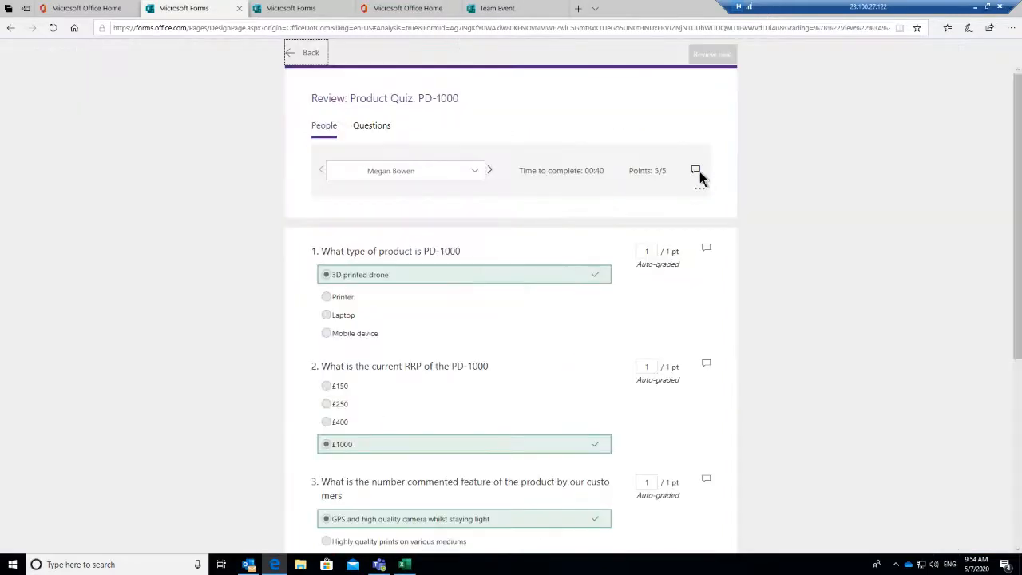
pyautogui.click(696, 171)
pyautogui.click(473, 220)
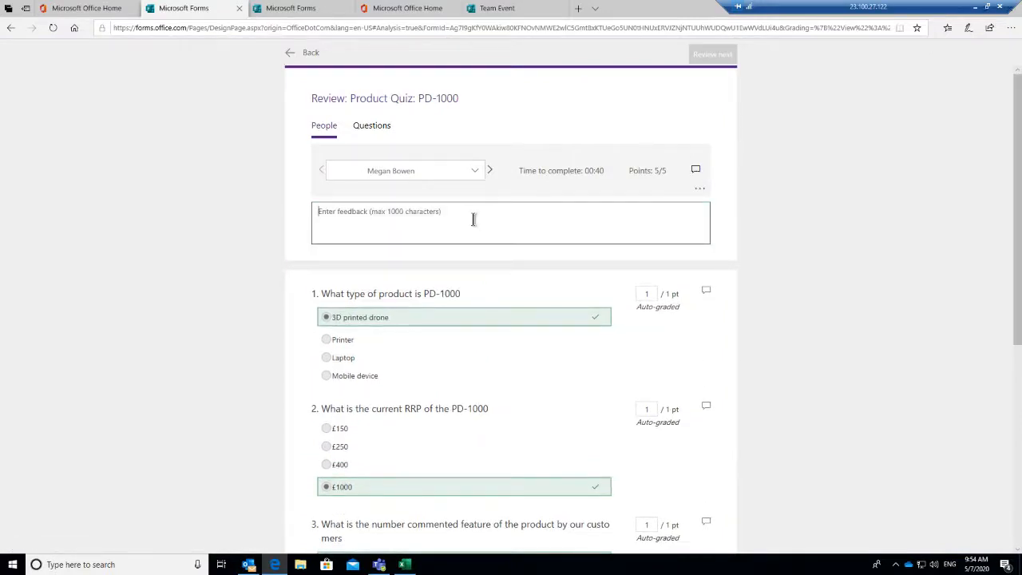
pyautogui.write('Well done')
# Step: Enter the feedback "That was a difficult one well do" for question 4 of the respondent's answers
pyautogui.scroll(-4, 715, 337)
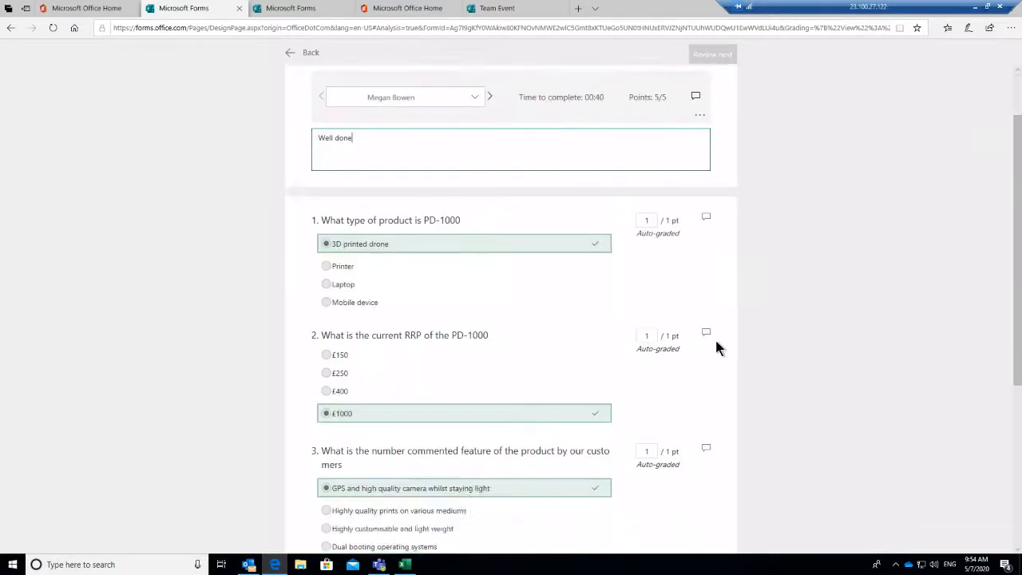
pyautogui.click(706, 358)
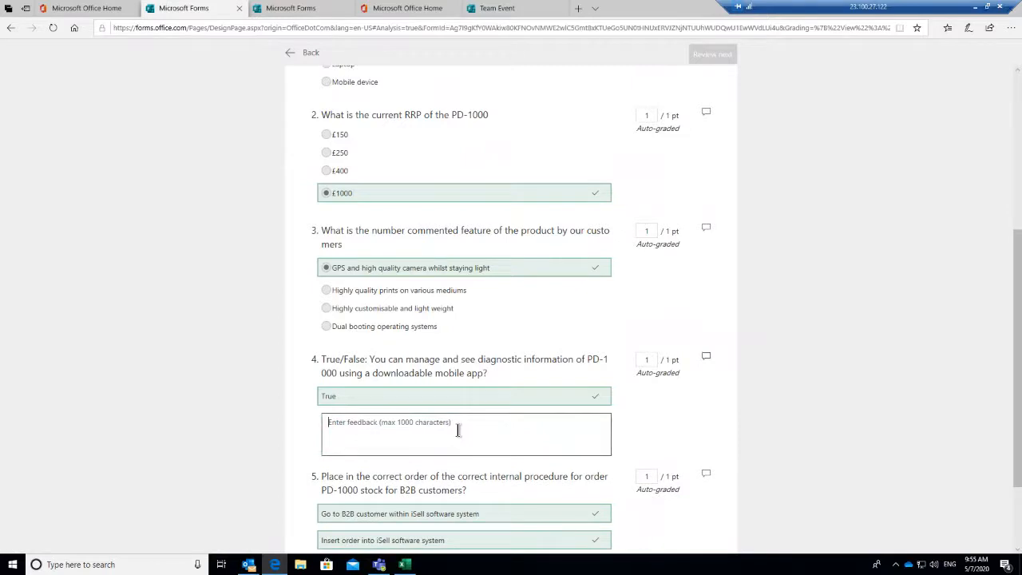
pyautogui.write('That wa')
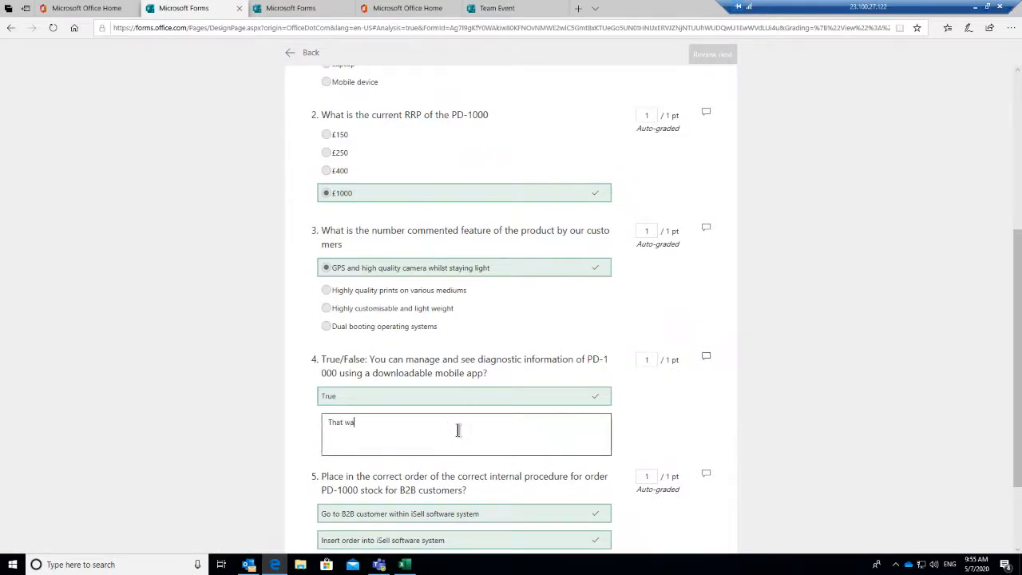
pyautogui.write('s a difficult one ')
pyautogui.write('well do')
# Step: Look over the reviewed answers, view the review by question, and return to the My forms overview
pyautogui.scroll(4, 722, 315)
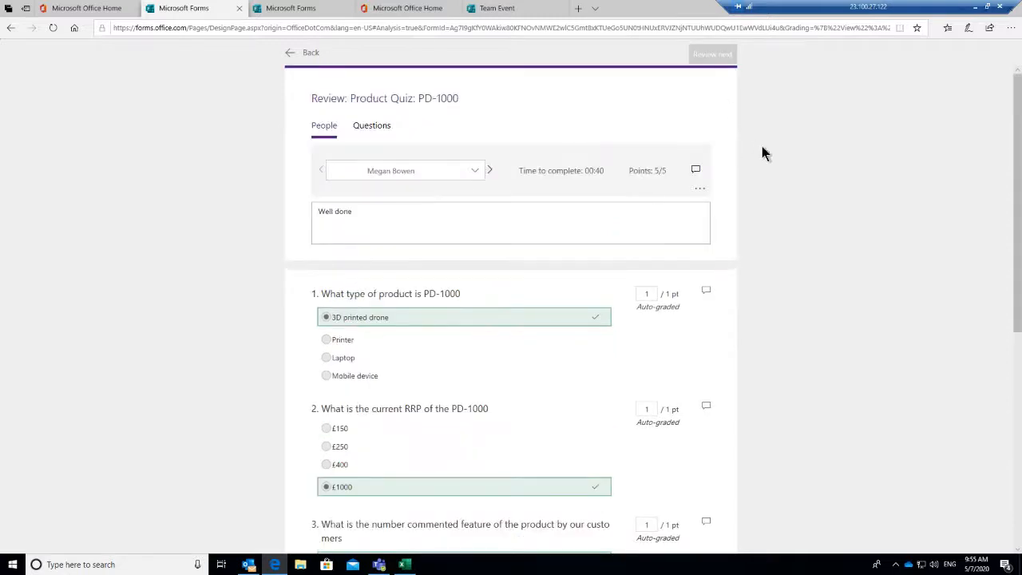
pyautogui.scroll(-5, 760, 152)
pyautogui.scroll(5, 756, 200)
pyautogui.click(371, 127)
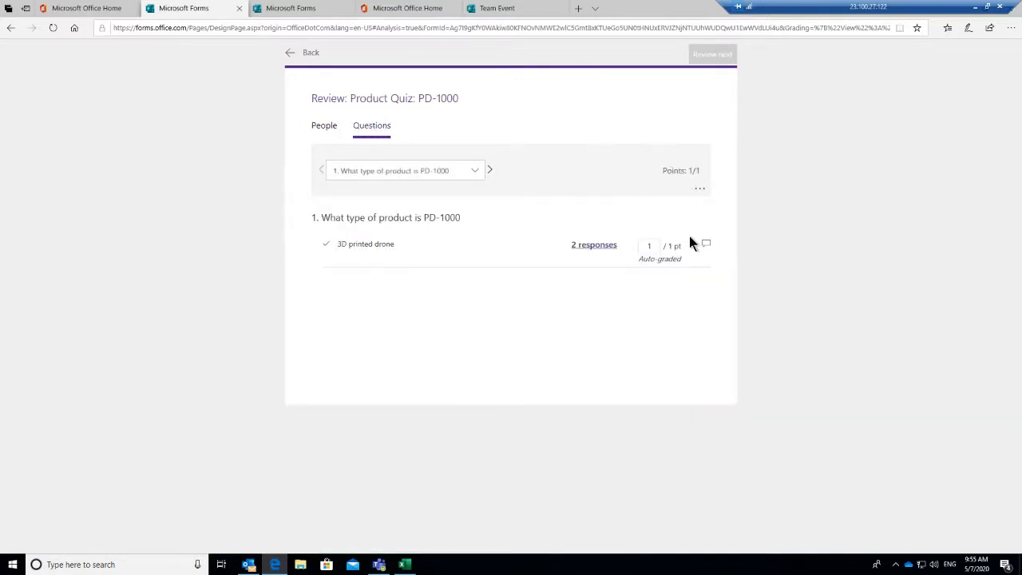
pyautogui.click(291, 55)
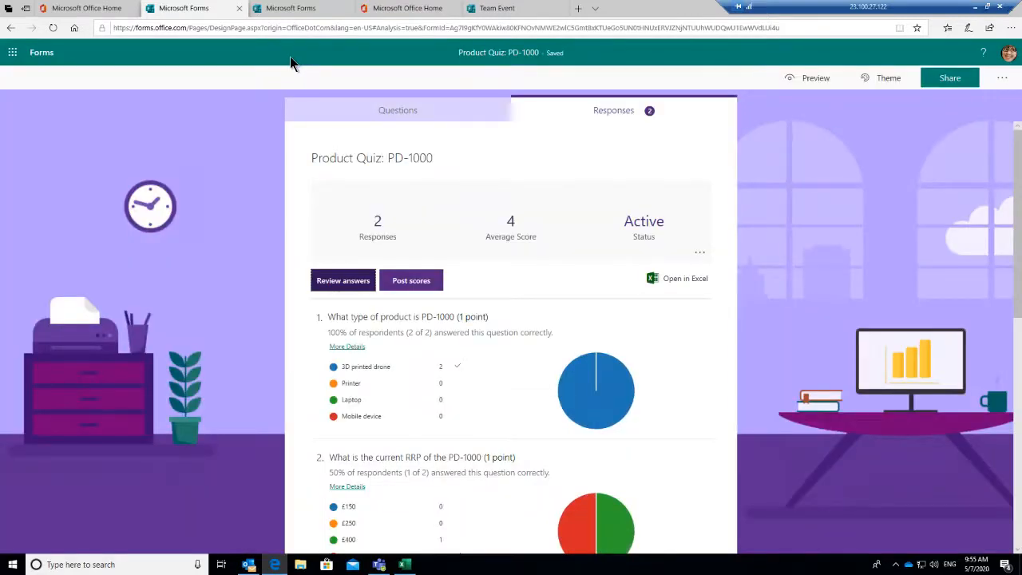
pyautogui.click(32, 52)
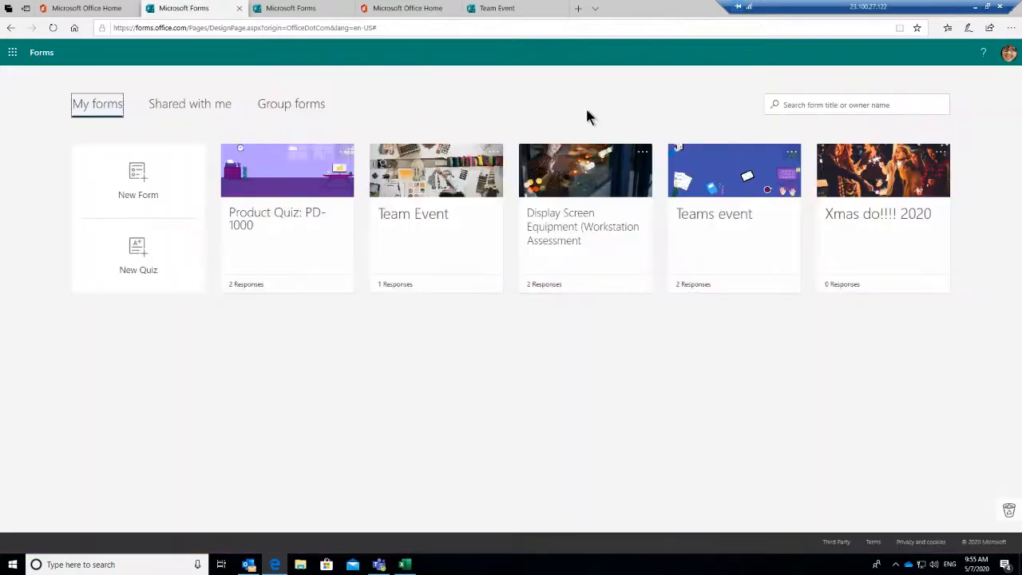
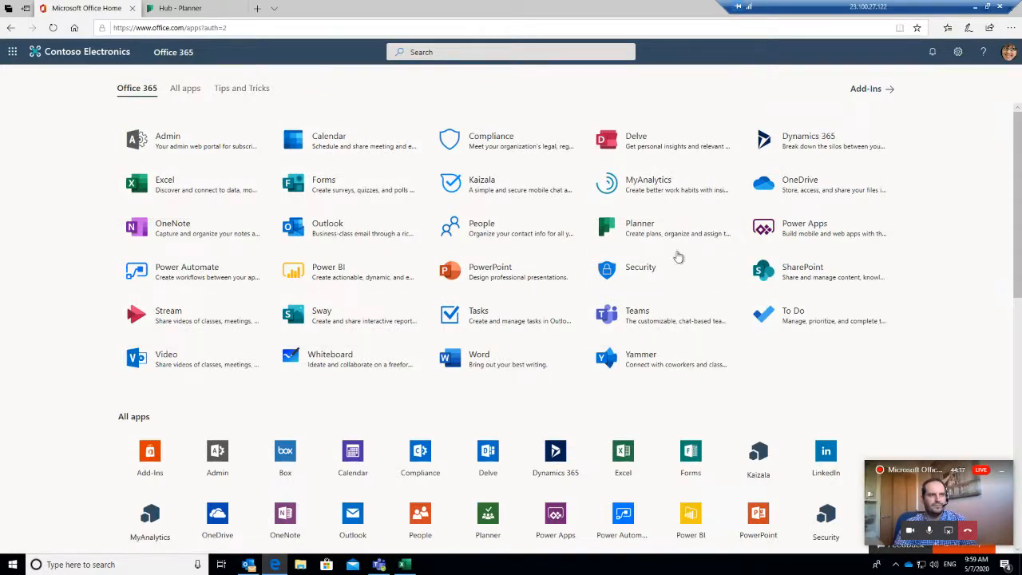
# Step: Switch to Planner, view the IT plan's board with the call window minimized, and open the New Store plan's board
pyautogui.click(152, 9)
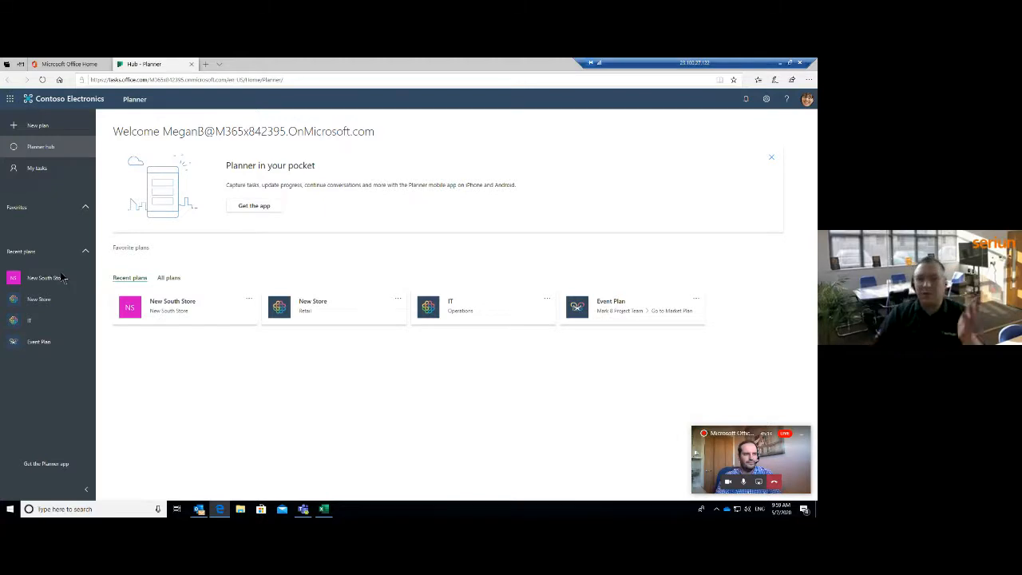
pyautogui.click(29, 327)
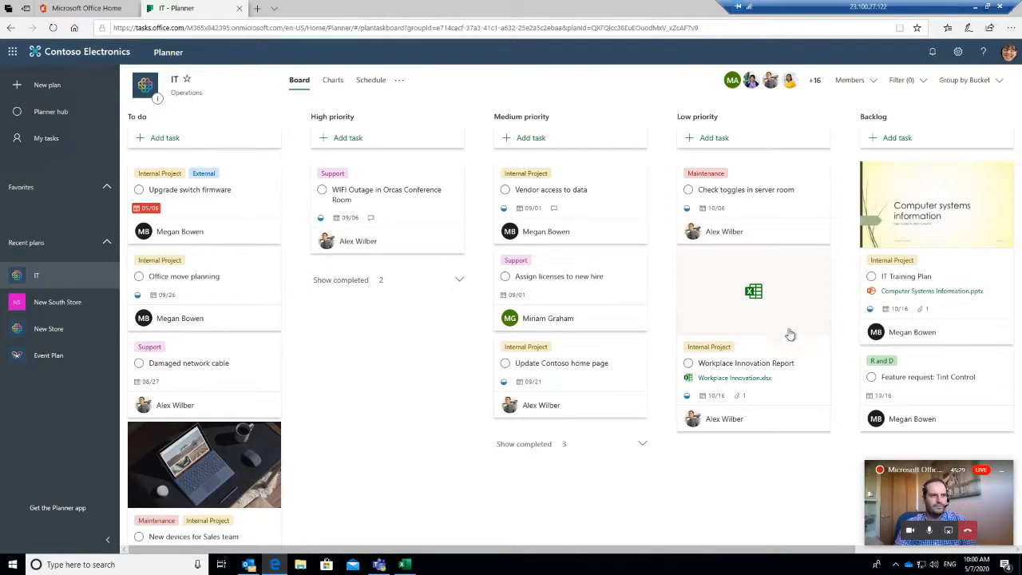
pyautogui.click(1002, 470)
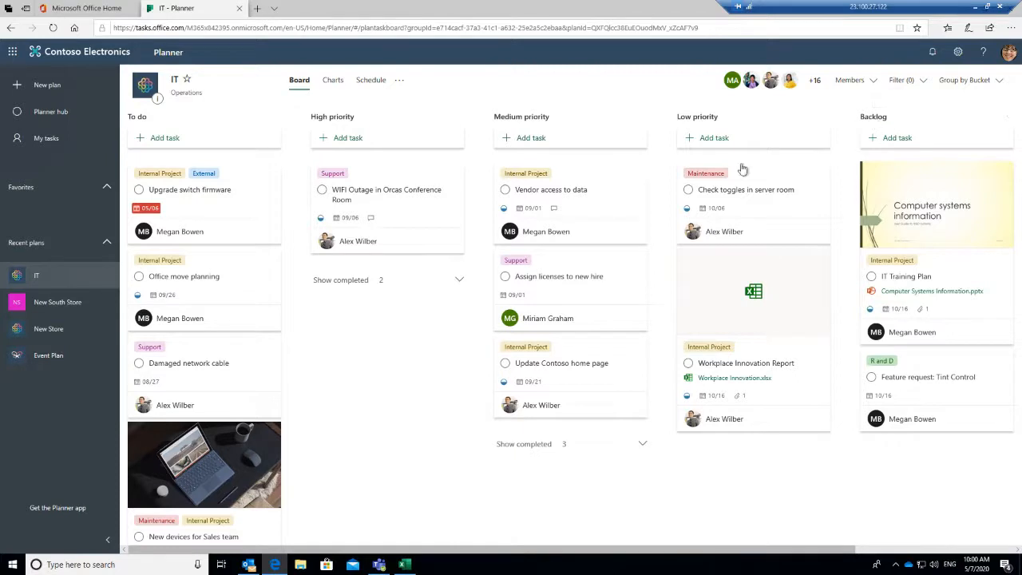
pyautogui.click(61, 329)
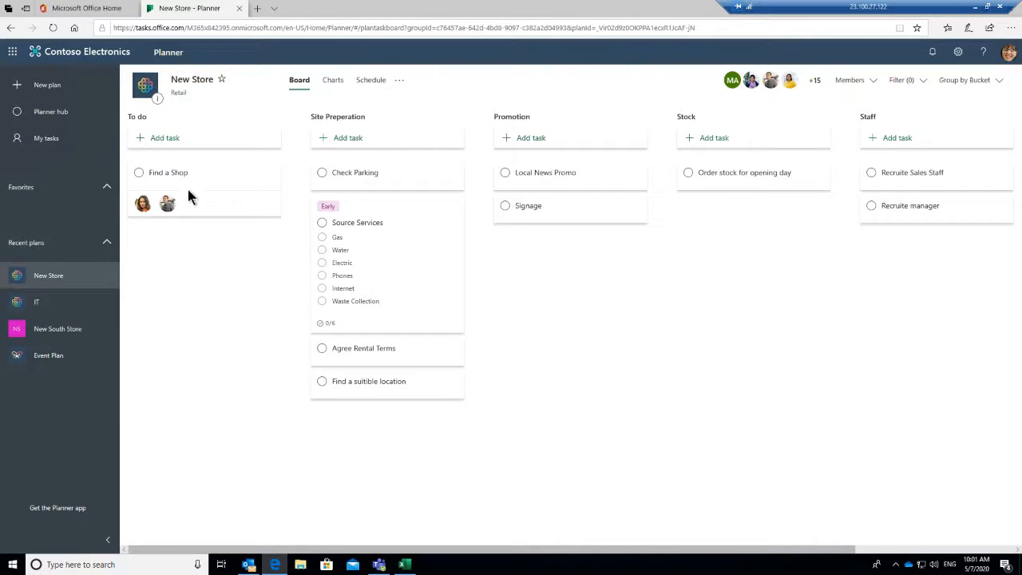
# Step: Create a new private plan named "New Store 2"
pyautogui.click(57, 89)
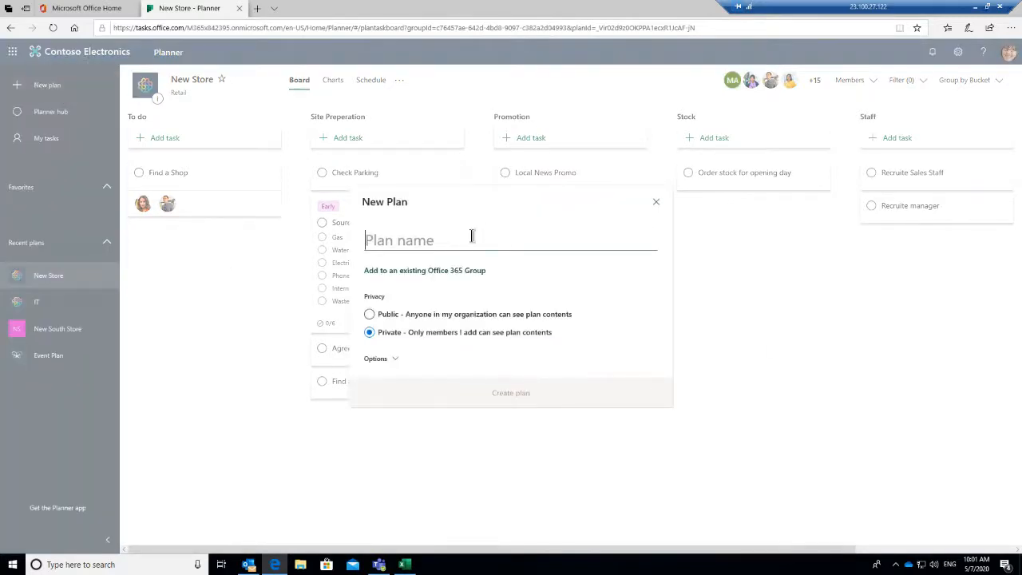
pyautogui.write('new Store ')
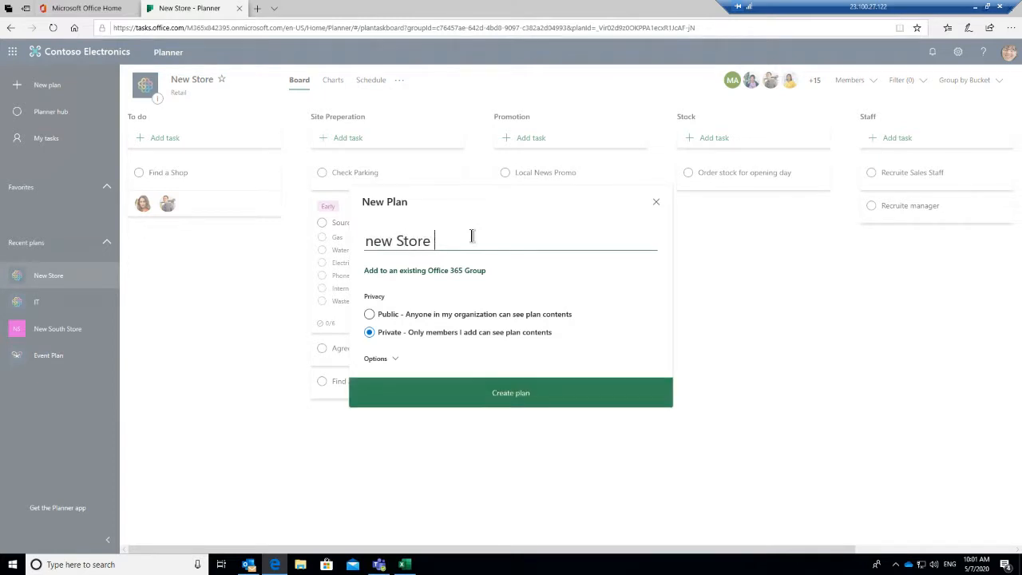
pyautogui.write('2')
pyautogui.press('Home')
pyautogui.press('Delete')
pyautogui.write('N')
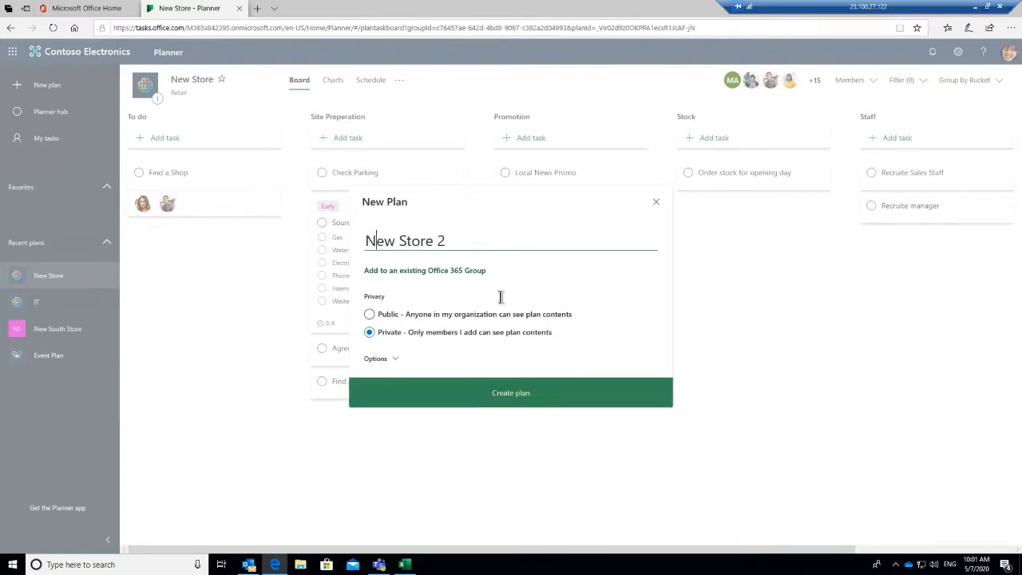
pyautogui.click(511, 403)
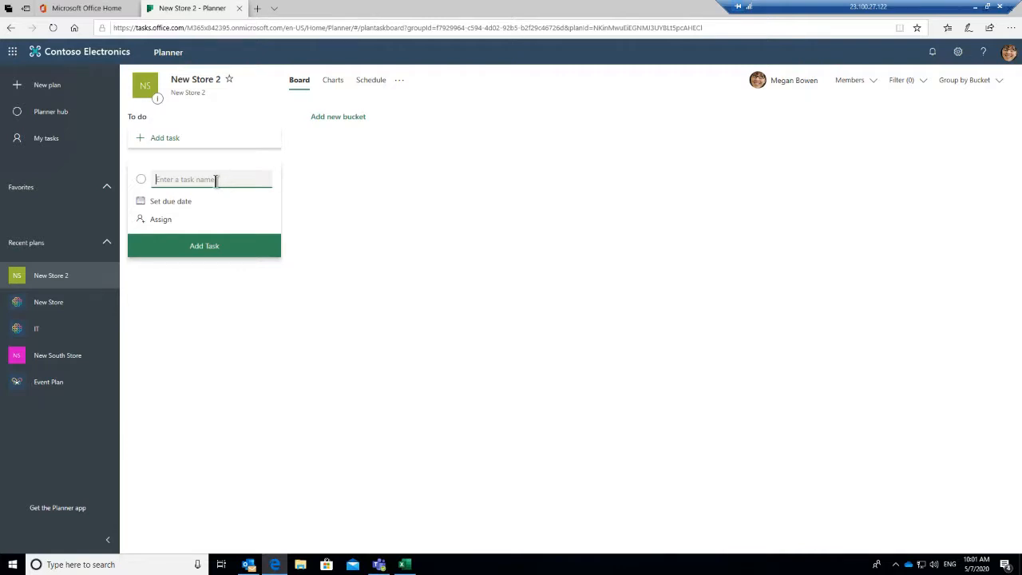
# Step: Add two buckets named "Site selection" and "Stock" to the New Store 2 board
pyautogui.click(345, 117)
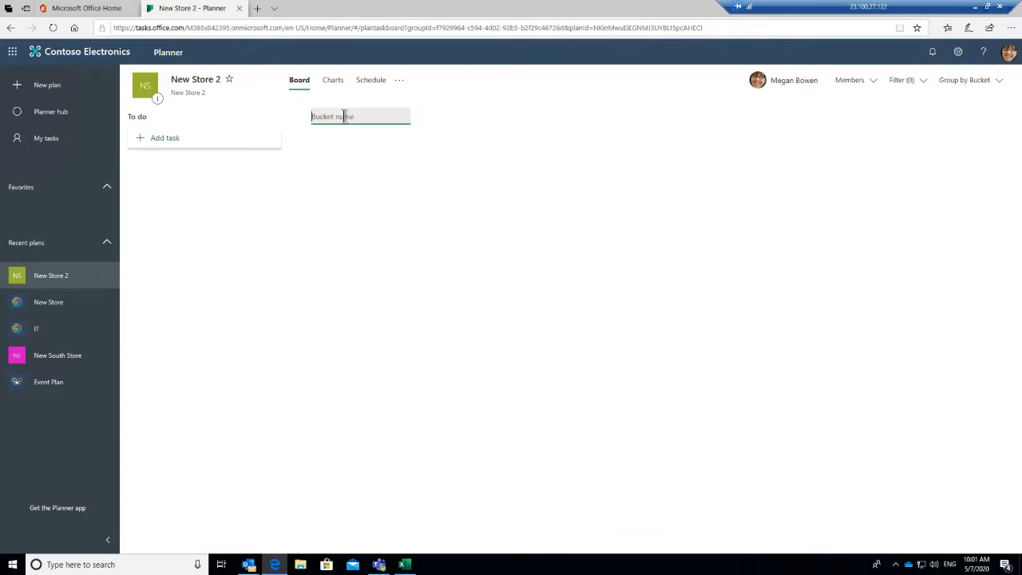
pyautogui.write('Site selection')
pyautogui.press('Return')
pyautogui.click(508, 119)
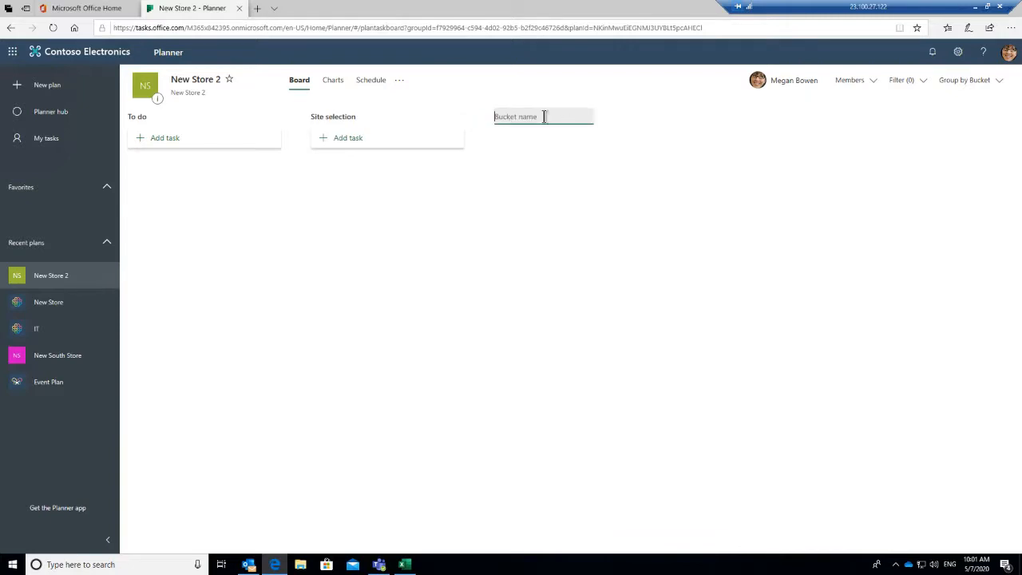
pyautogui.write('Stock')
pyautogui.press('Return')
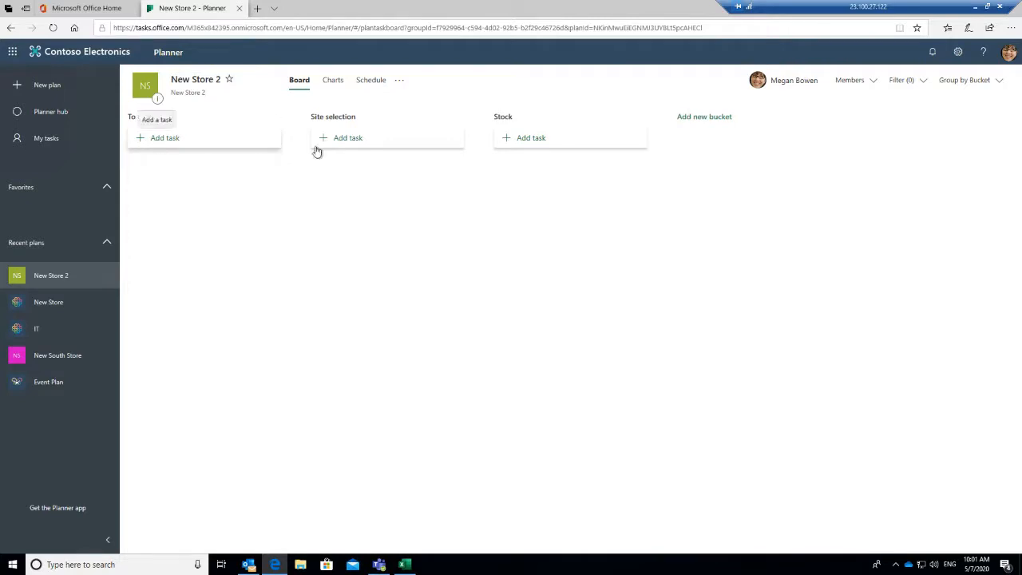
# Step: Add a task named "Visit sites" to the Site selection bucket
pyautogui.click(356, 140)
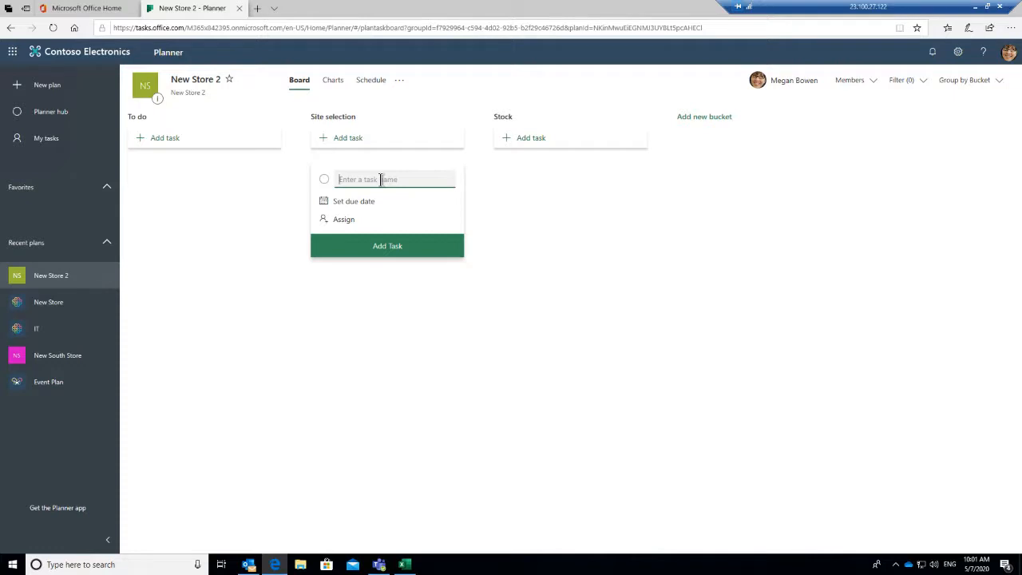
pyautogui.write('Visit')
pyautogui.write('sites')
pyautogui.click(438, 251)
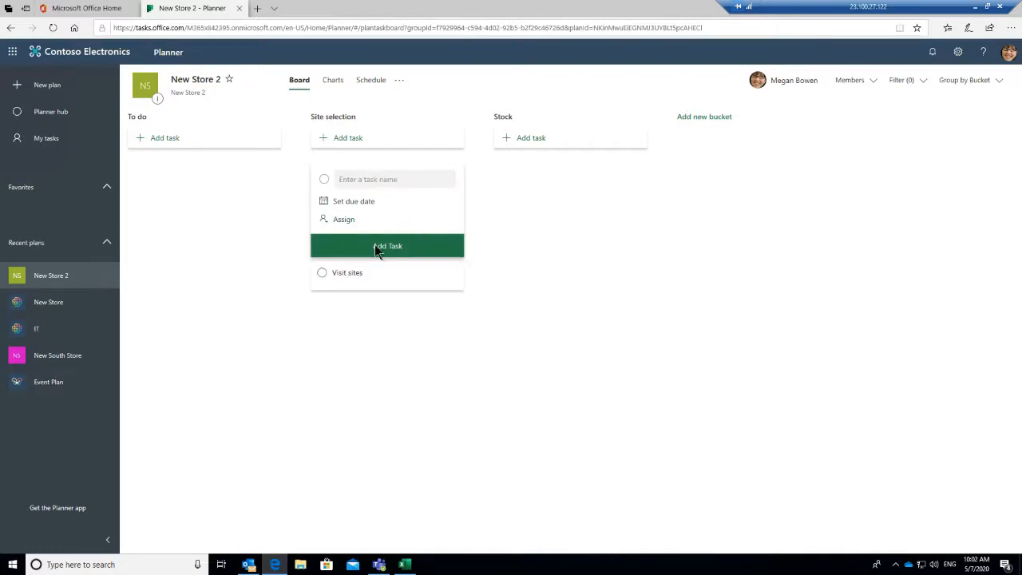
pyautogui.click(376, 248)
# Step: Add a task named "get mortgage quote" to the Site selection bucket and close the task entry form
pyautogui.click(366, 180)
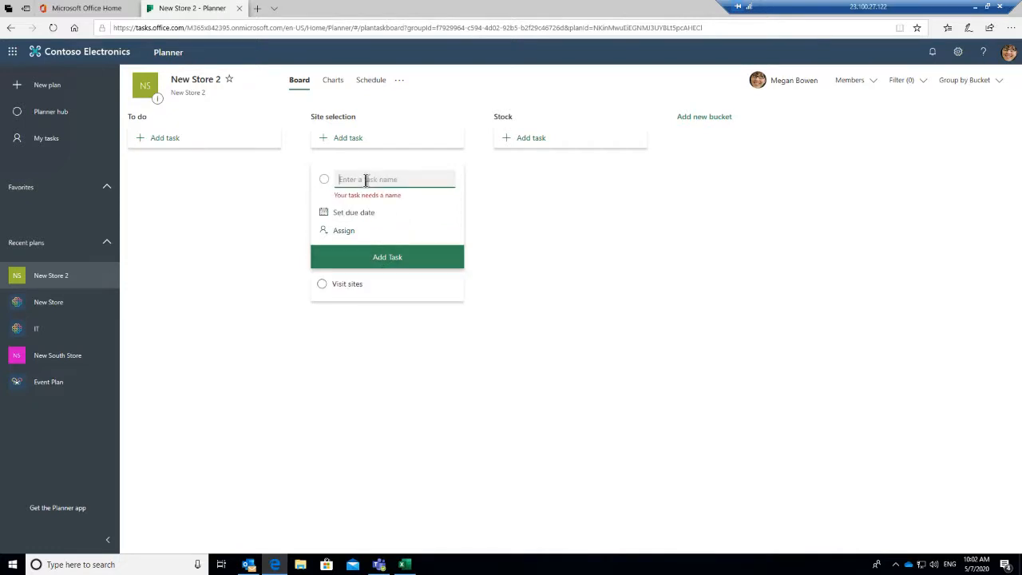
pyautogui.write('Se')
pyautogui.press('BackSpace')
pyautogui.press('BackSpace')
pyautogui.write('get mortga')
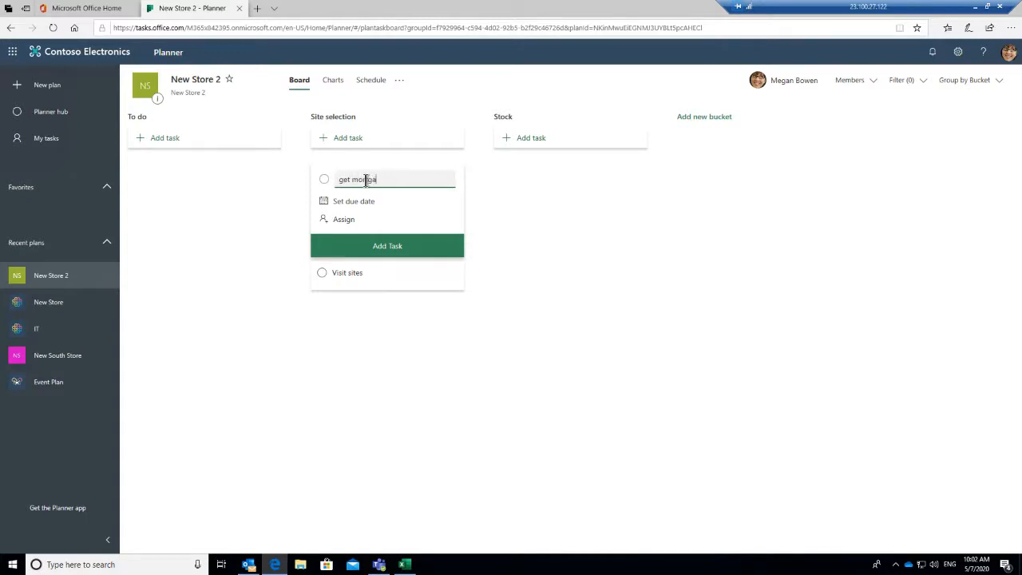
pyautogui.write('ge quote')
pyautogui.click(357, 250)
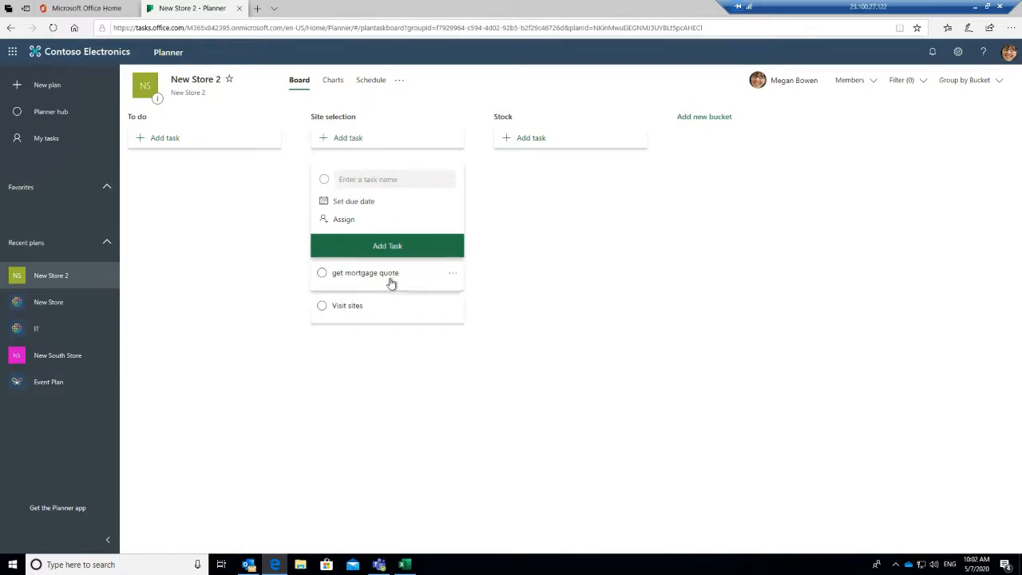
pyautogui.click(652, 223)
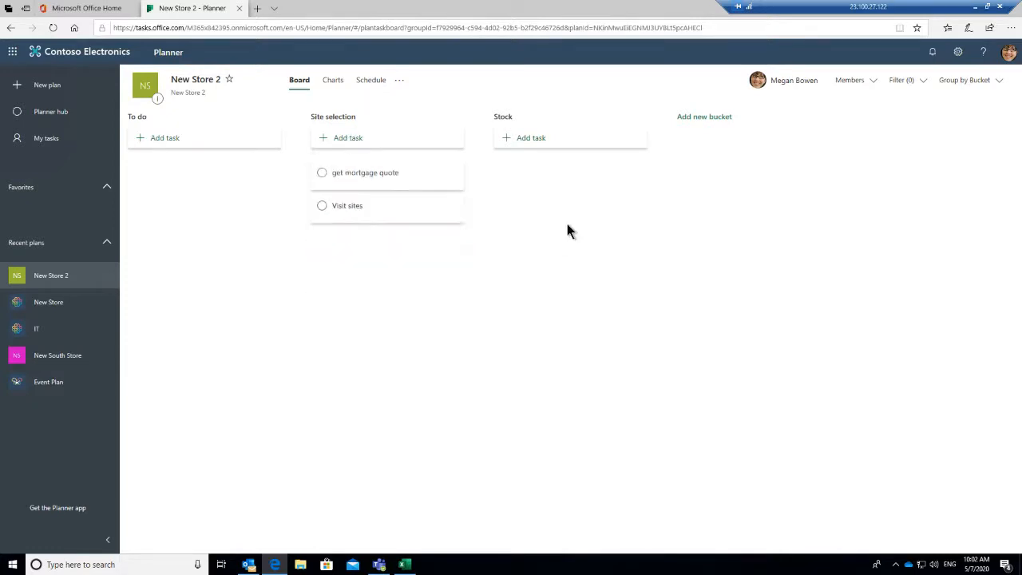
# Step: View the details of the "get mortgage quote" task, close them and open the New South Store plan's board
pyautogui.click(372, 178)
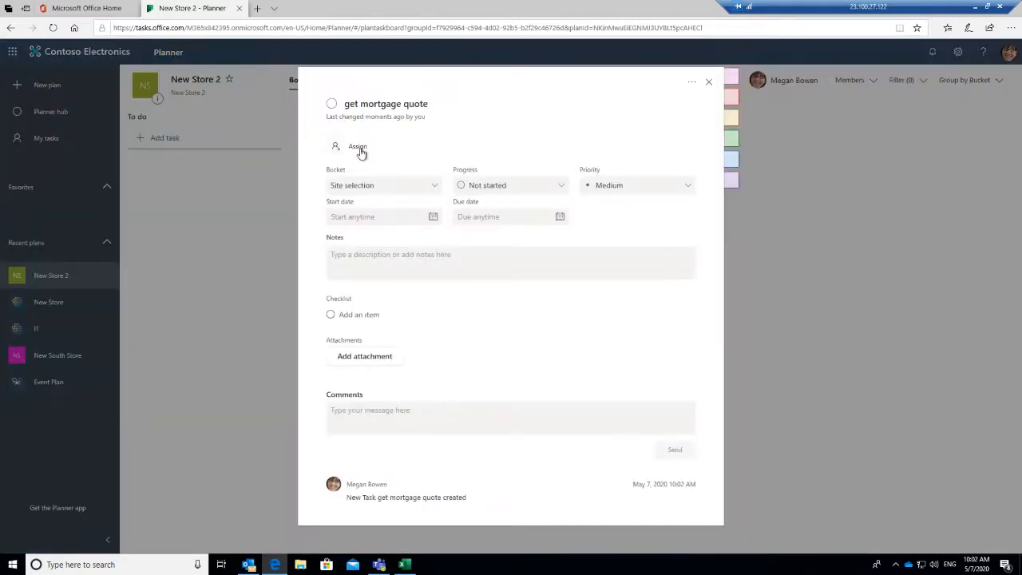
pyautogui.click(708, 82)
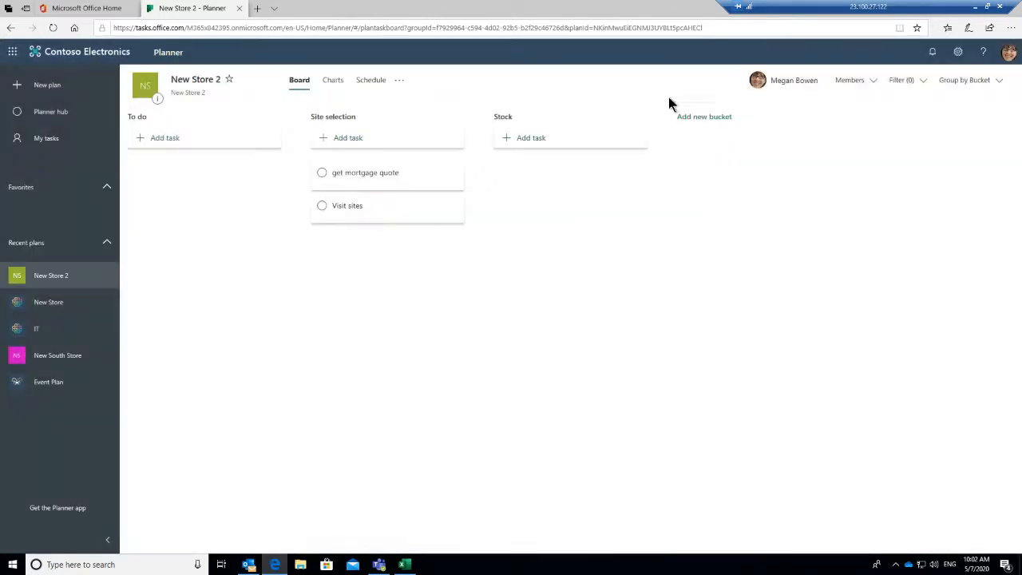
pyautogui.click(59, 358)
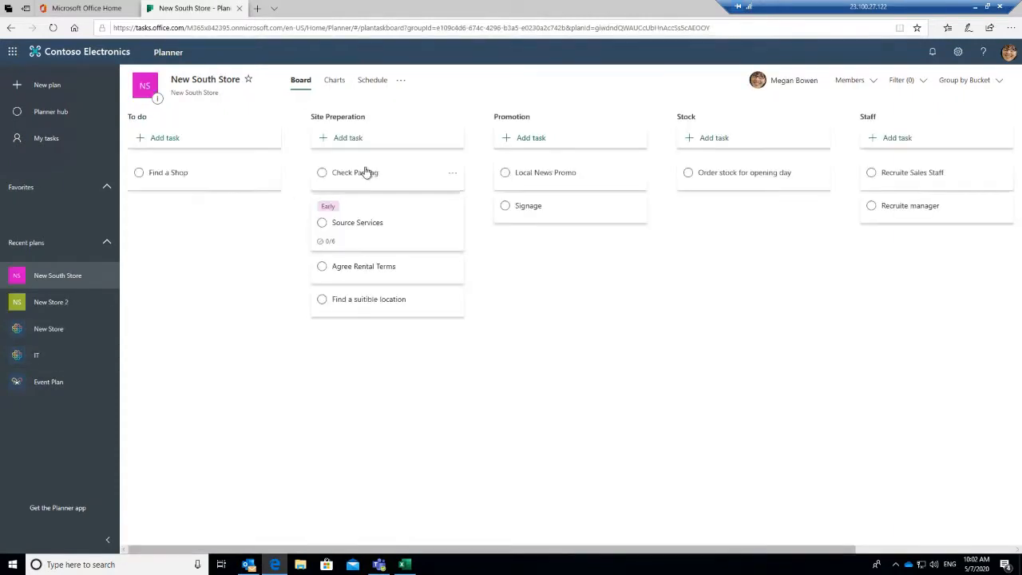
# Step: Assign the Source Services task in the Site Preperation bucket to the plan's suggested member
pyautogui.click(382, 219)
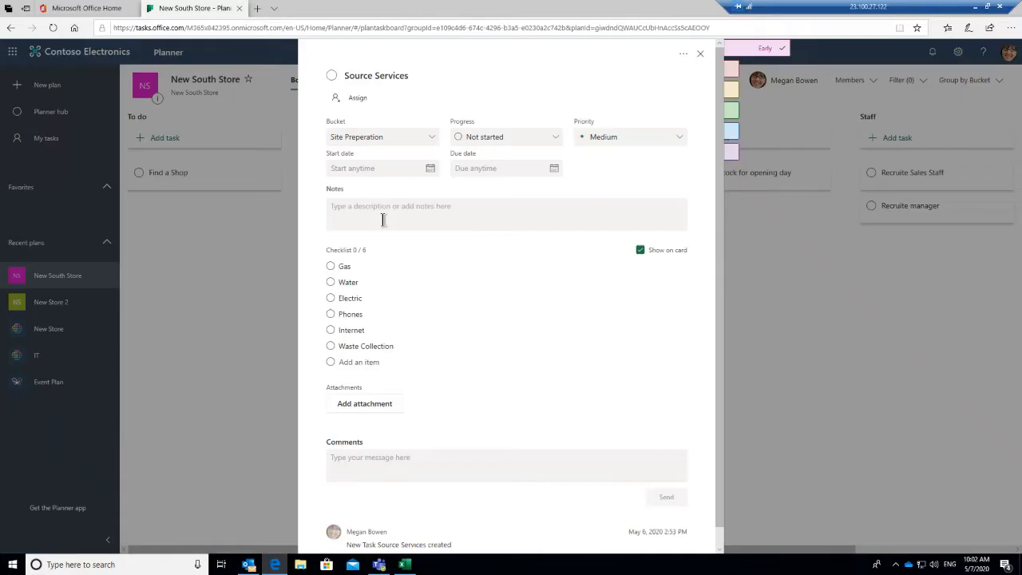
pyautogui.click(356, 99)
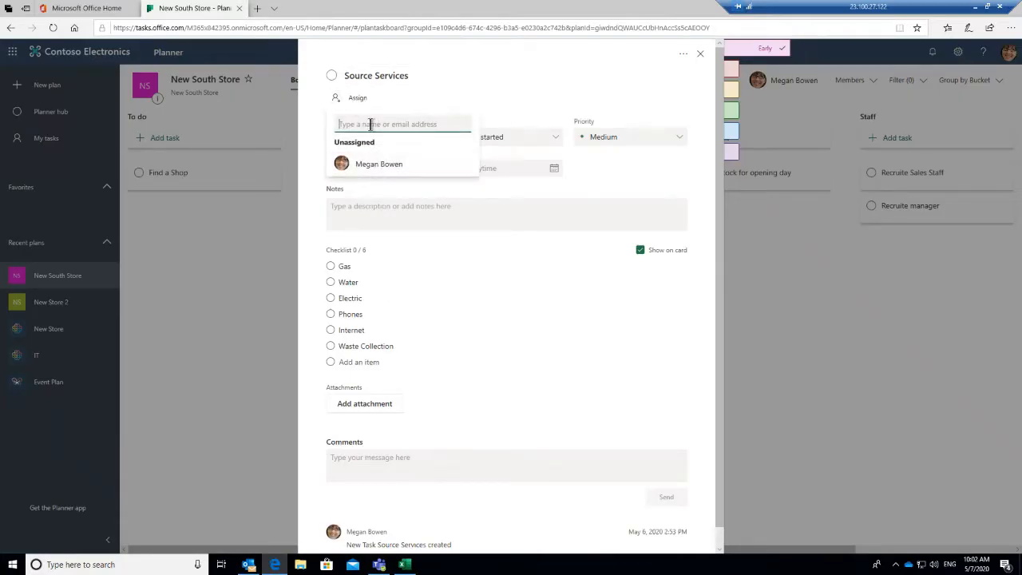
pyautogui.write('ie')
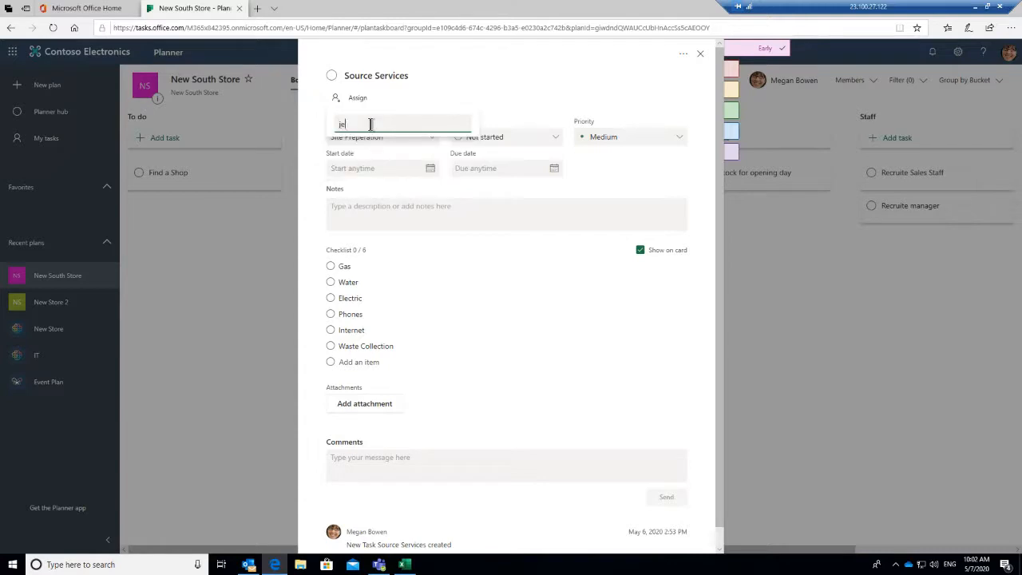
pyautogui.write('f')
pyautogui.press('BackSpace')
pyautogui.press('BackSpace')
pyautogui.press('BackSpace')
pyautogui.click(378, 164)
pyautogui.click(500, 267)
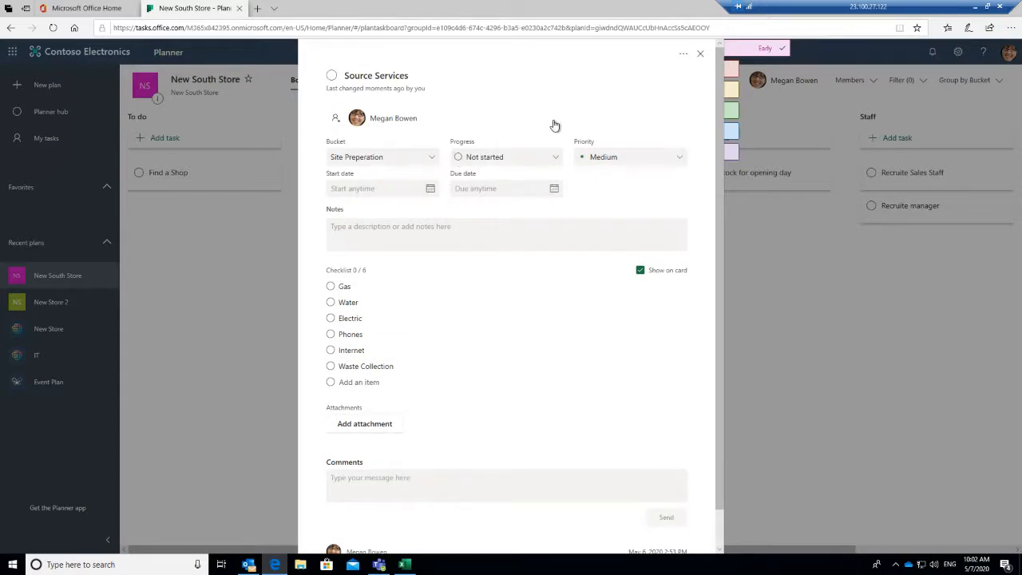
# Step: View the progress options of the Source Services task and close its details without changing the progress
pyautogui.click(532, 160)
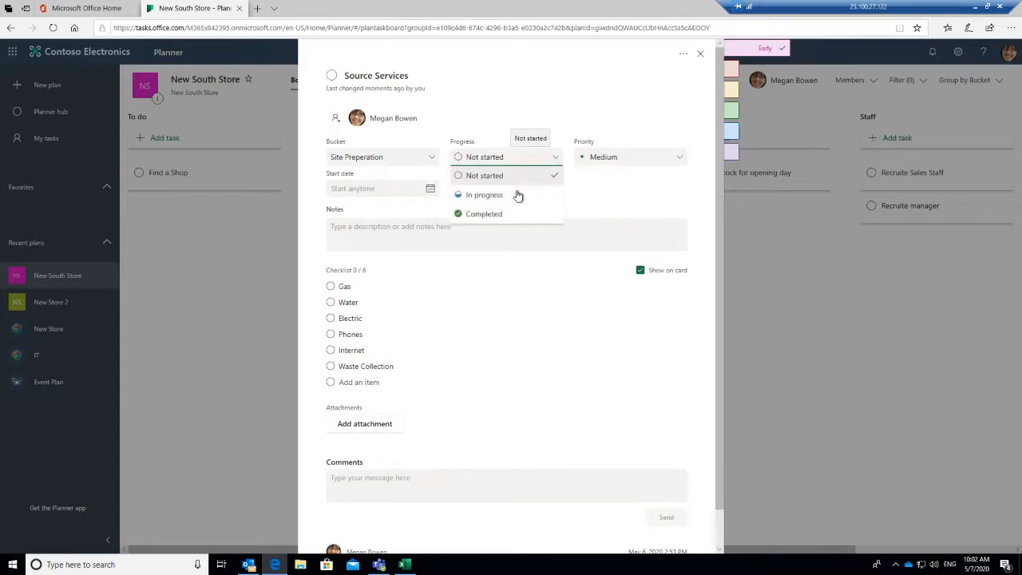
pyautogui.click(607, 229)
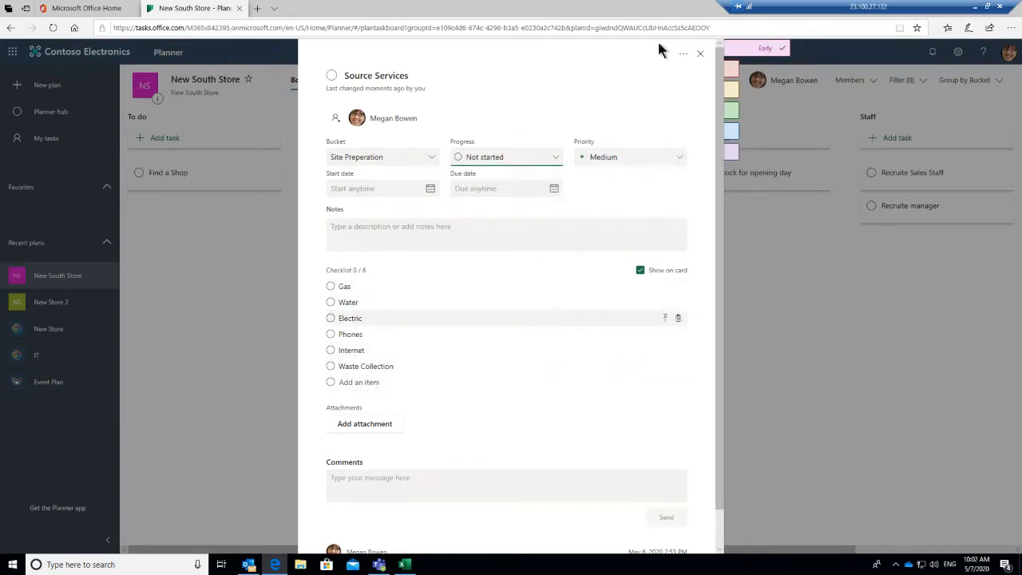
pyautogui.click(700, 53)
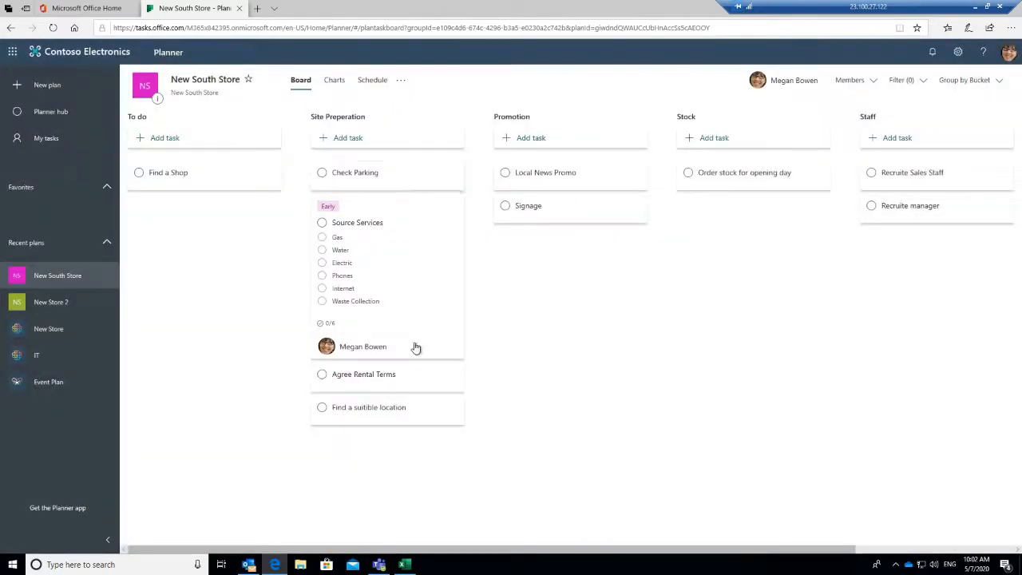
# Step: Add the checklist items "recive terms", "review with manager", "sign" and "return" to the Agree Rental Terms task
pyautogui.click(373, 373)
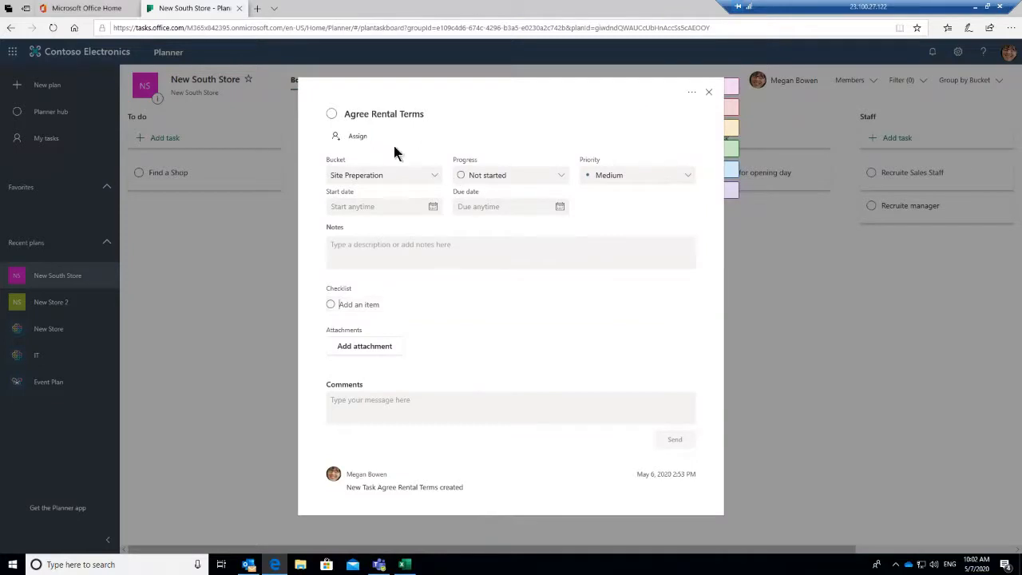
pyautogui.click(373, 303)
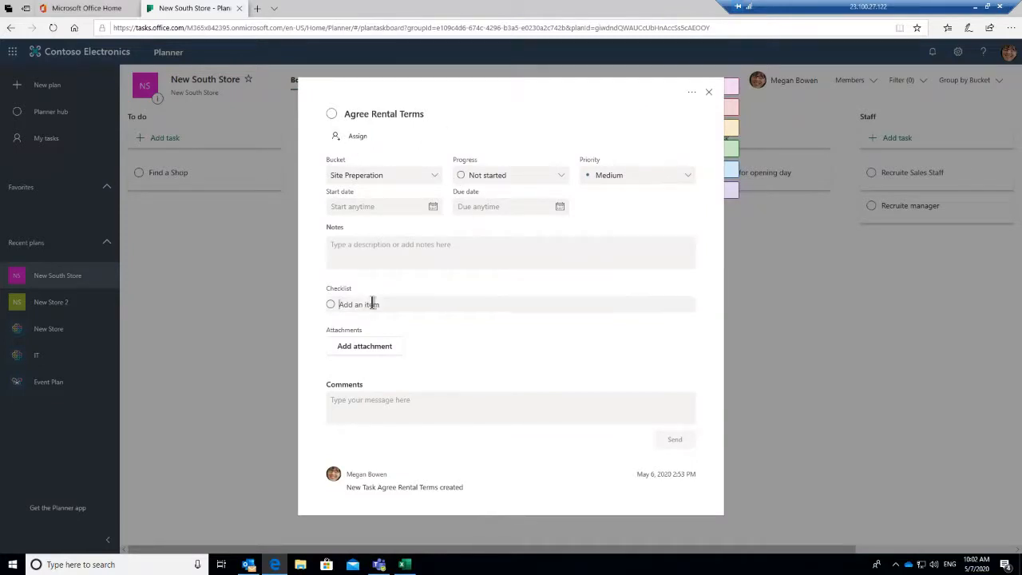
pyautogui.write('recive terms')
pyautogui.press('Return')
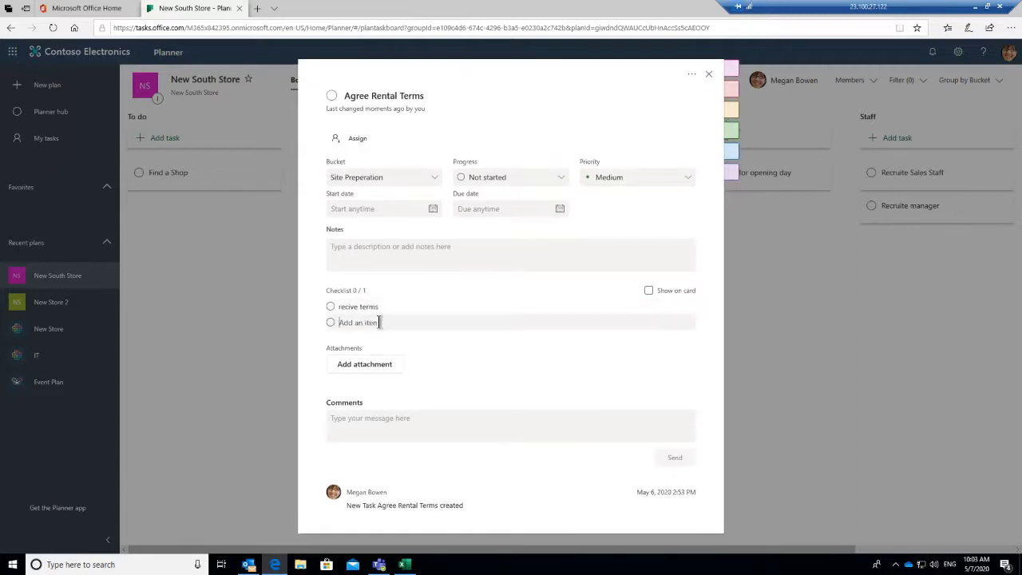
pyautogui.write('review with manager')
pyautogui.press('Return')
pyautogui.write('sign')
pyautogui.press('Return')
pyautogui.write('return')
pyautogui.press('Return')
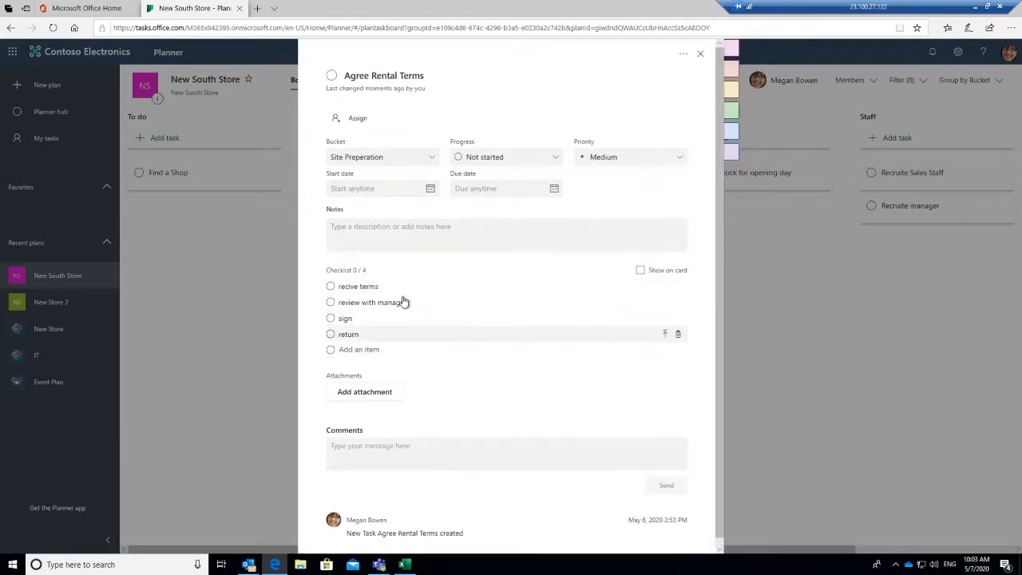
# Step: Assign the Agree Rental Terms task to the plan's member, show its checklist on the card, and close the details
pyautogui.click(357, 118)
pyautogui.click(400, 185)
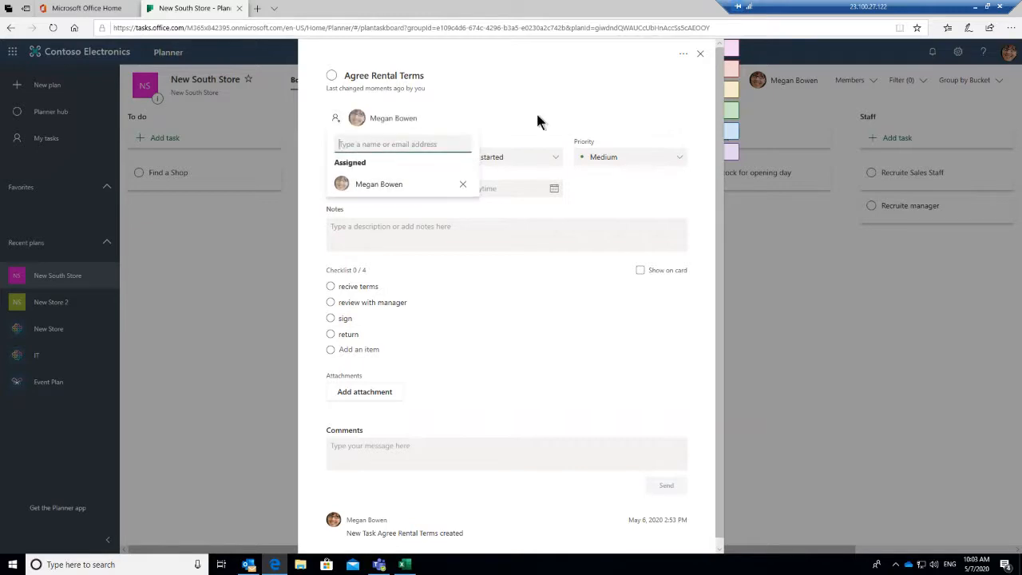
pyautogui.click(536, 112)
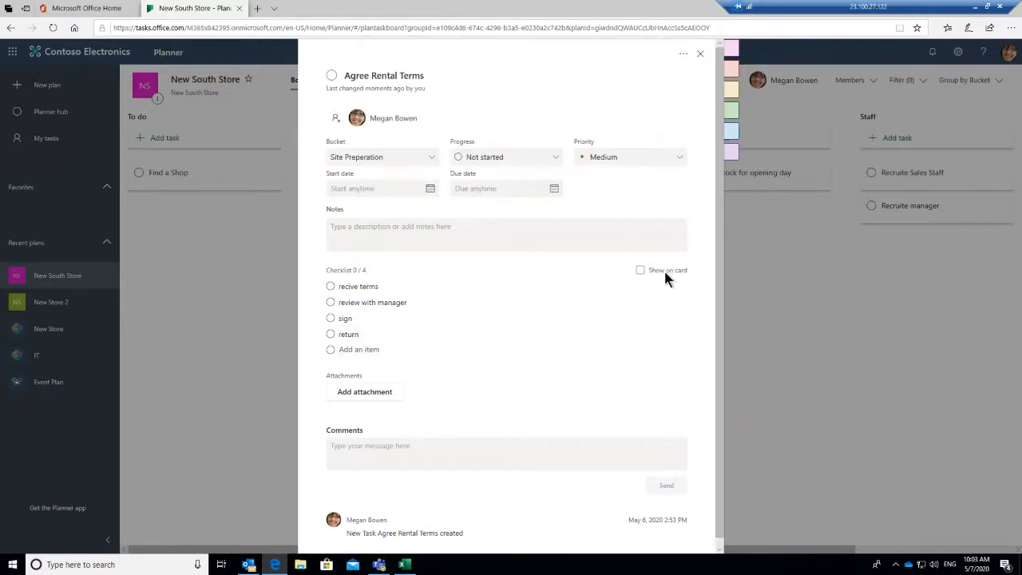
pyautogui.click(640, 270)
pyautogui.click(700, 53)
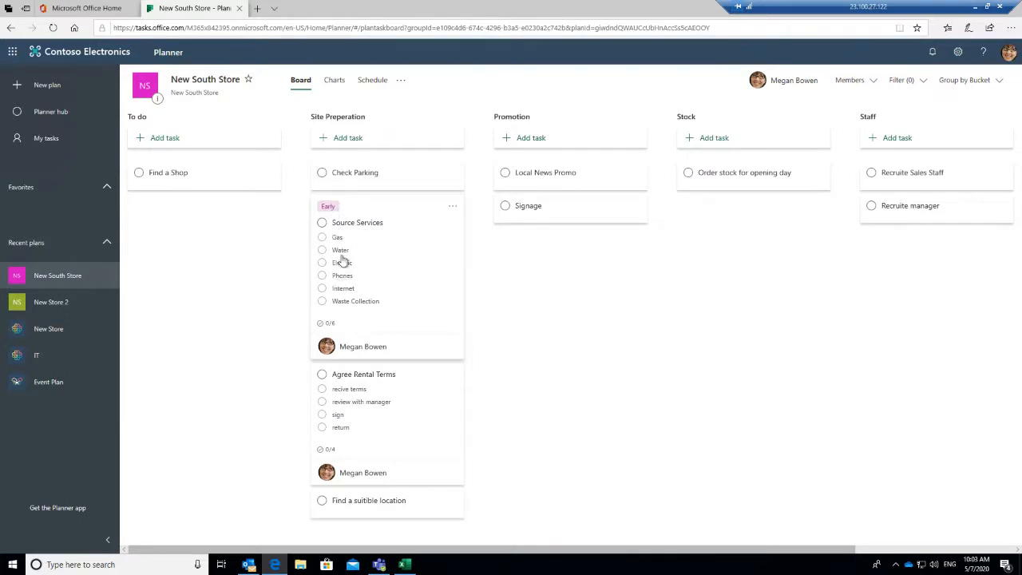
# Step: Check off Water and Gas on the Source Services card and mark the whole task as completed
pyautogui.click(336, 251)
pyautogui.click(334, 237)
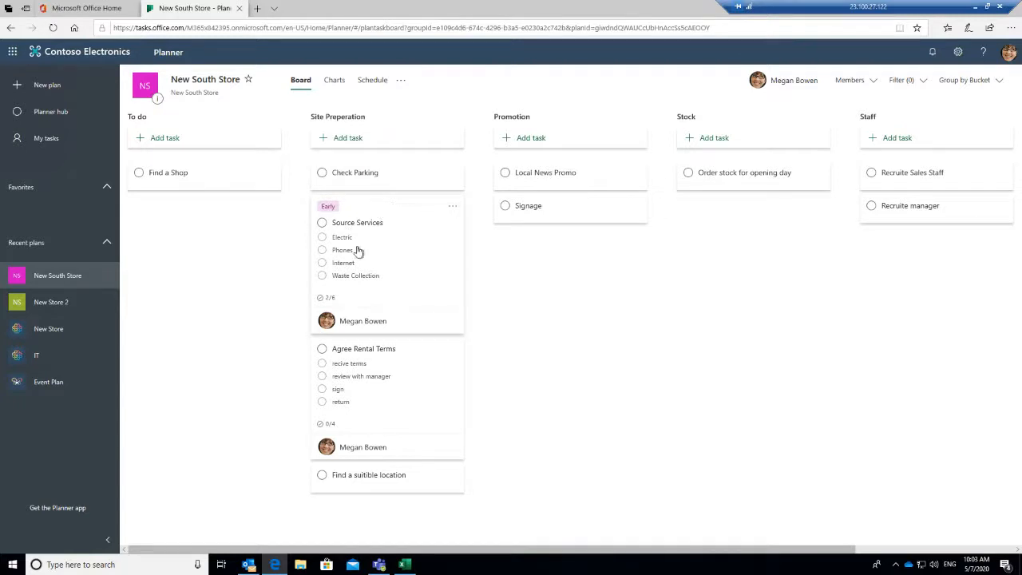
pyautogui.click(322, 224)
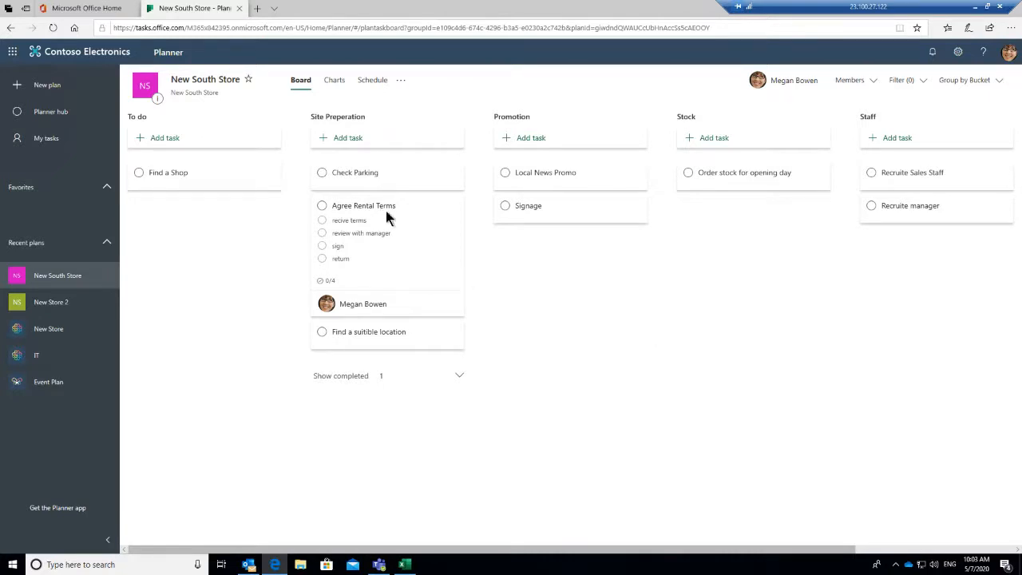
# Step: Examine the colour labels available for the Agree Rental Terms task
pyautogui.click(418, 215)
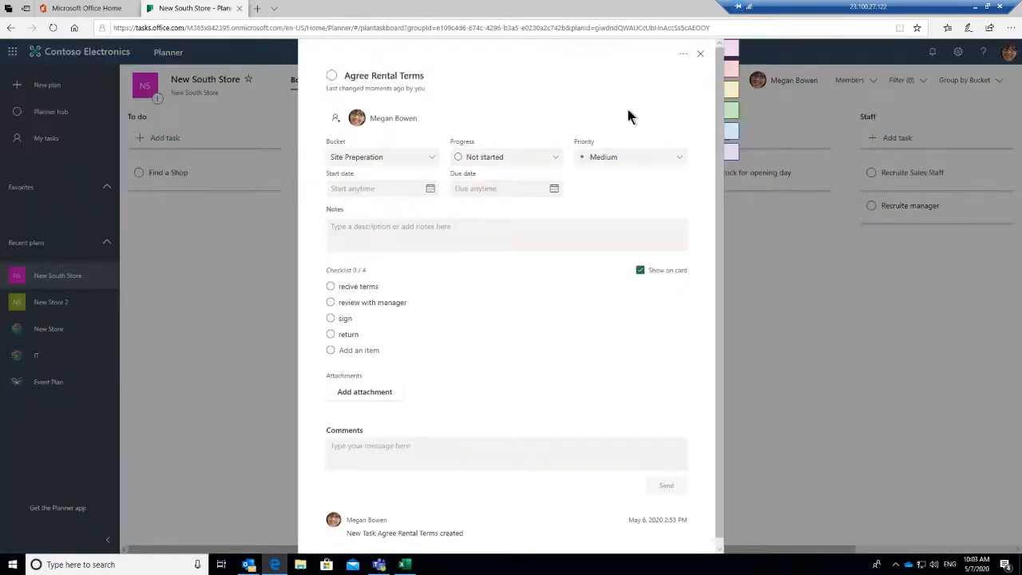
pyautogui.moveTo(746, 48)
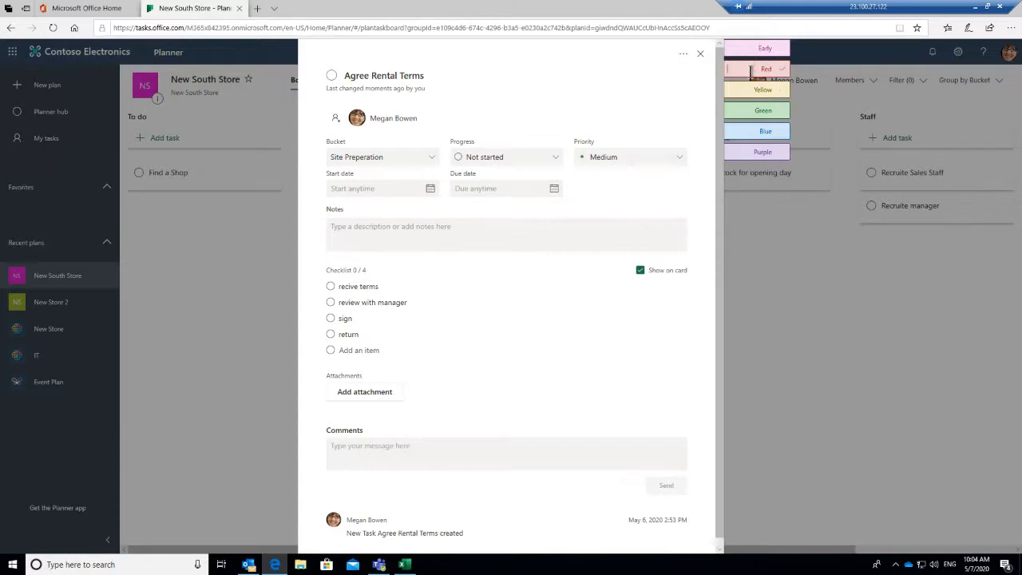
pyautogui.click(786, 333)
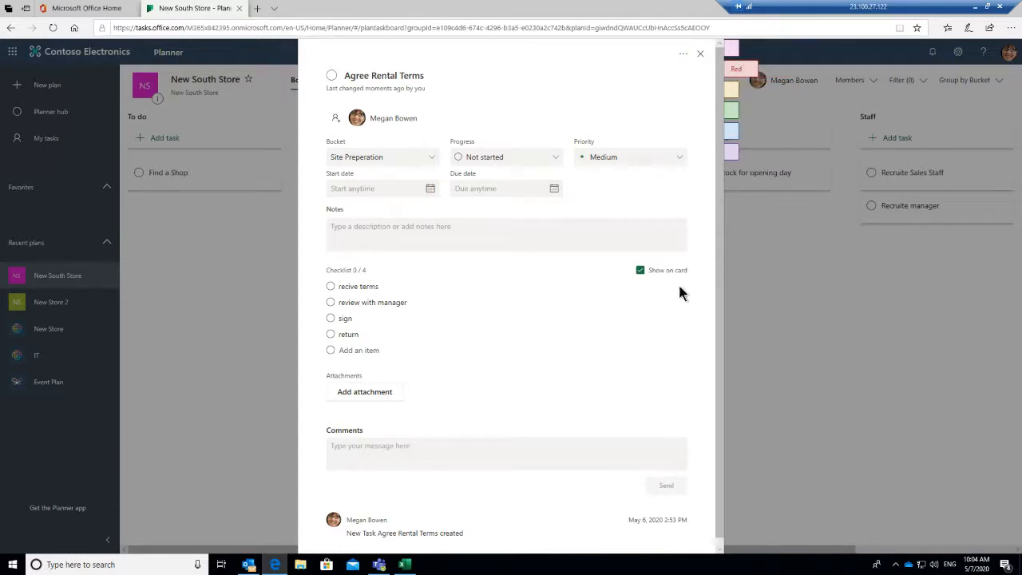
# Step: Open the IT plan's board and examine how labels are named on the "Vendor access to data" task and used on the cards
pyautogui.click(26, 357)
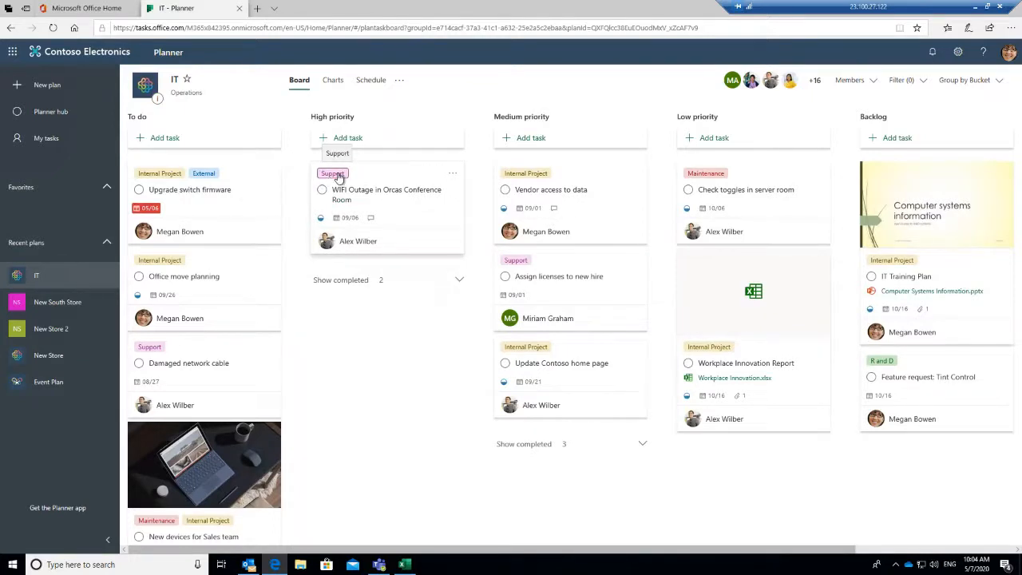
pyautogui.click(577, 191)
pyautogui.click(744, 184)
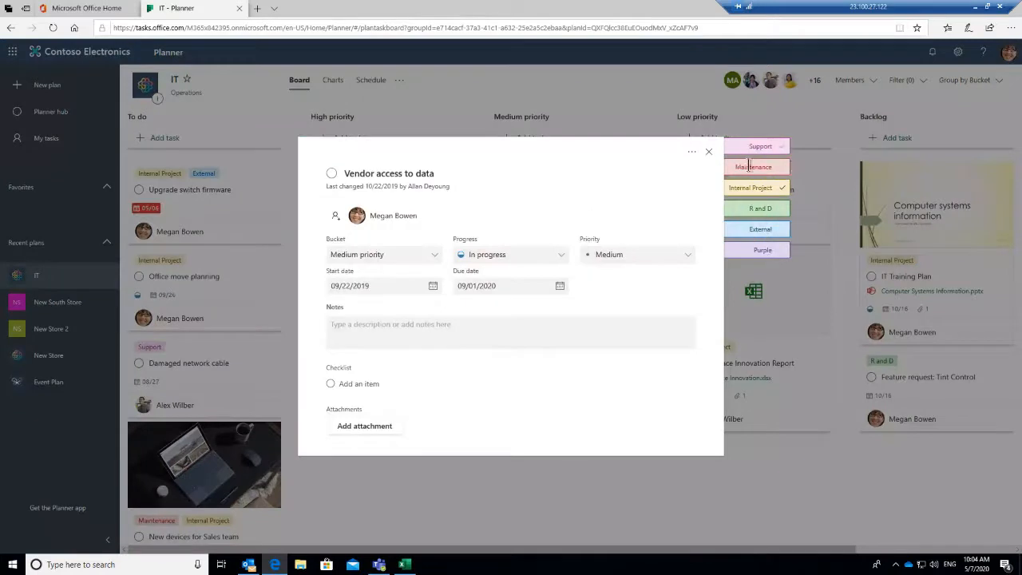
pyautogui.moveTo(751, 229); pyautogui.dragTo(780, 231)
pyautogui.click(710, 153)
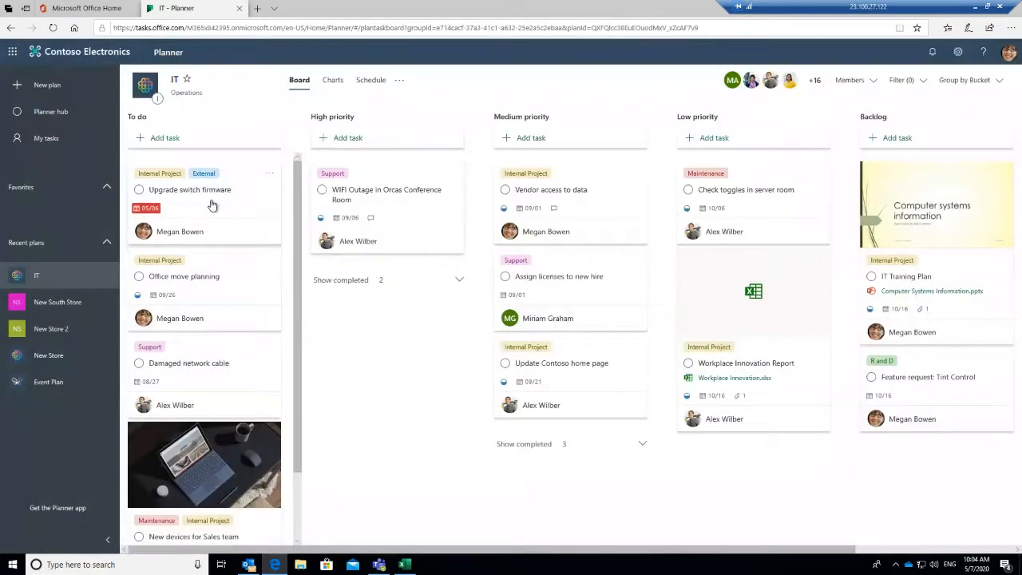
pyautogui.click(211, 206)
pyautogui.click(213, 209)
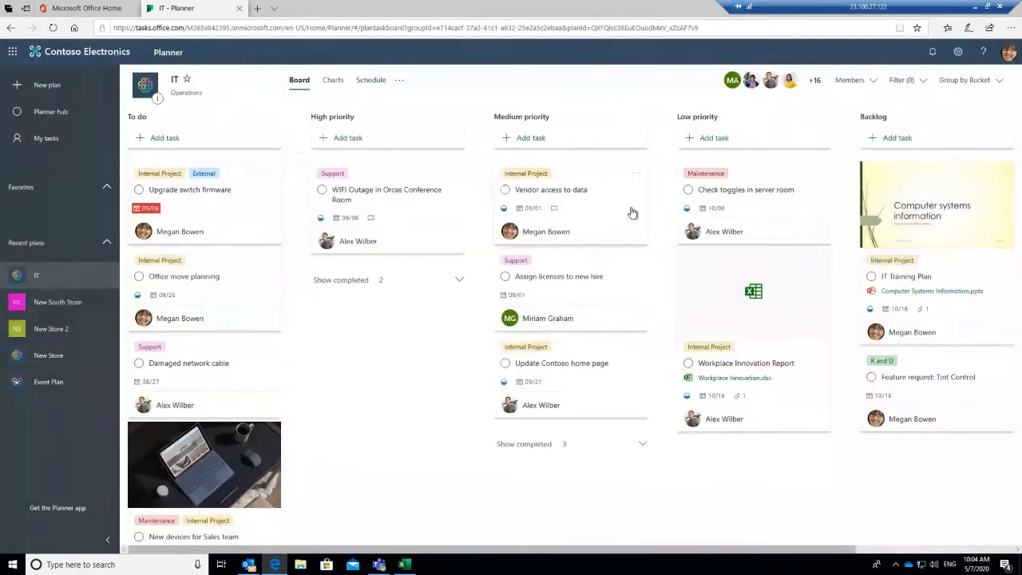
# Step: Examine the Internal Project and External labels applied to the "Upgrade switch firmware" task and close its details
pyautogui.click(258, 193)
pyautogui.moveTo(757, 192)
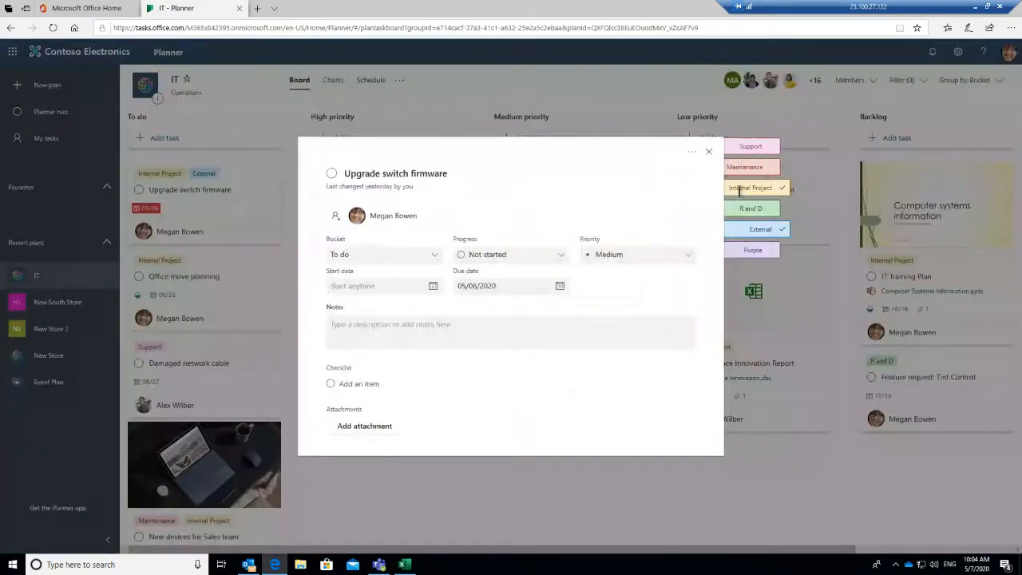
pyautogui.doubleClick(758, 230)
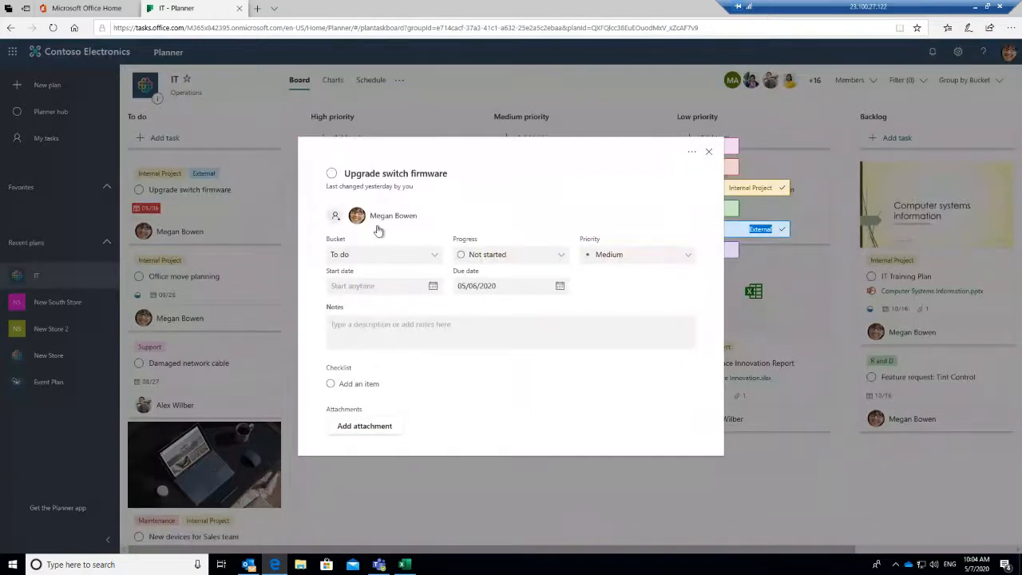
pyautogui.click(711, 153)
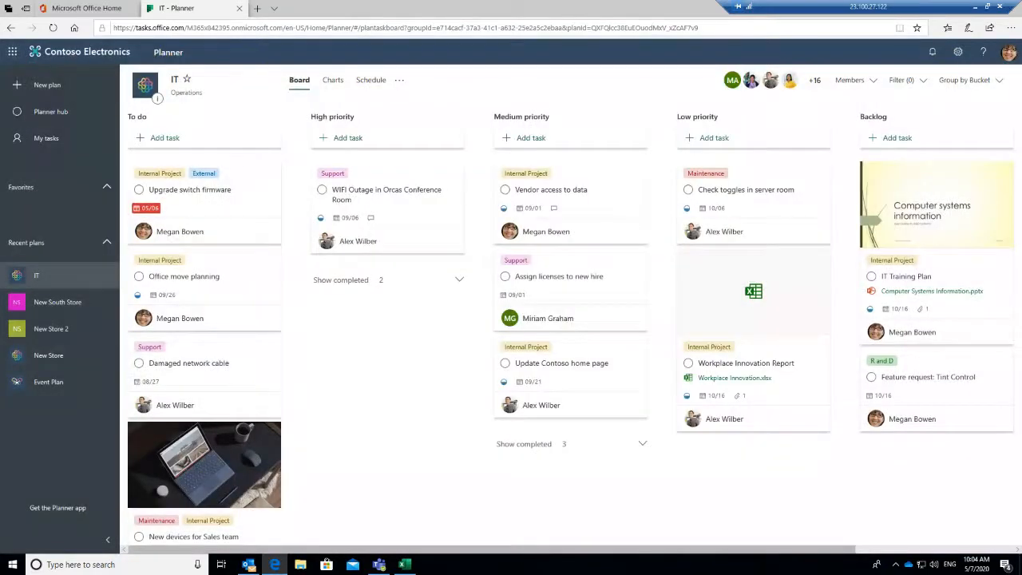
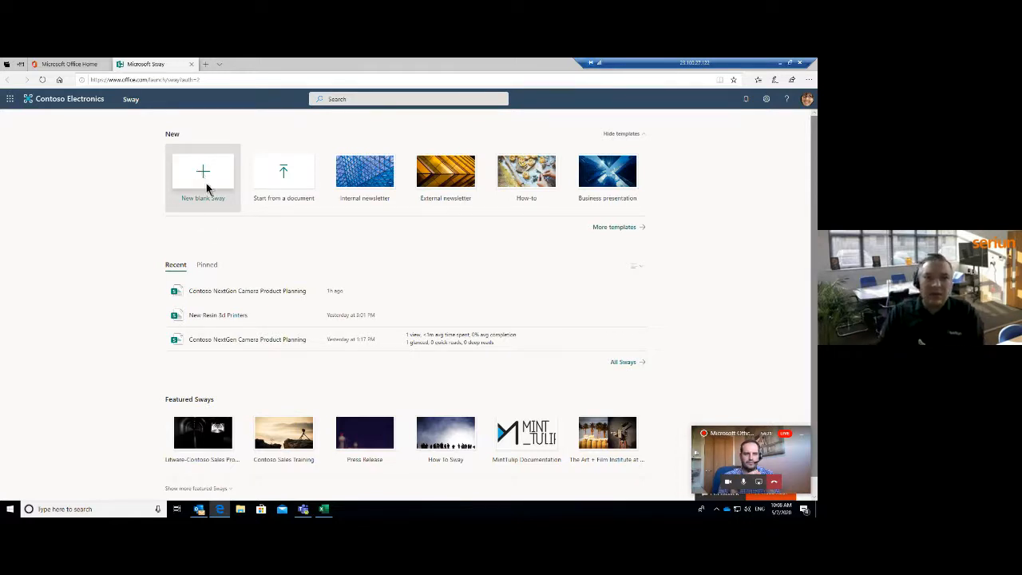
# Step: Create a new blank Sway and title it "New Product range"
pyautogui.click(206, 184)
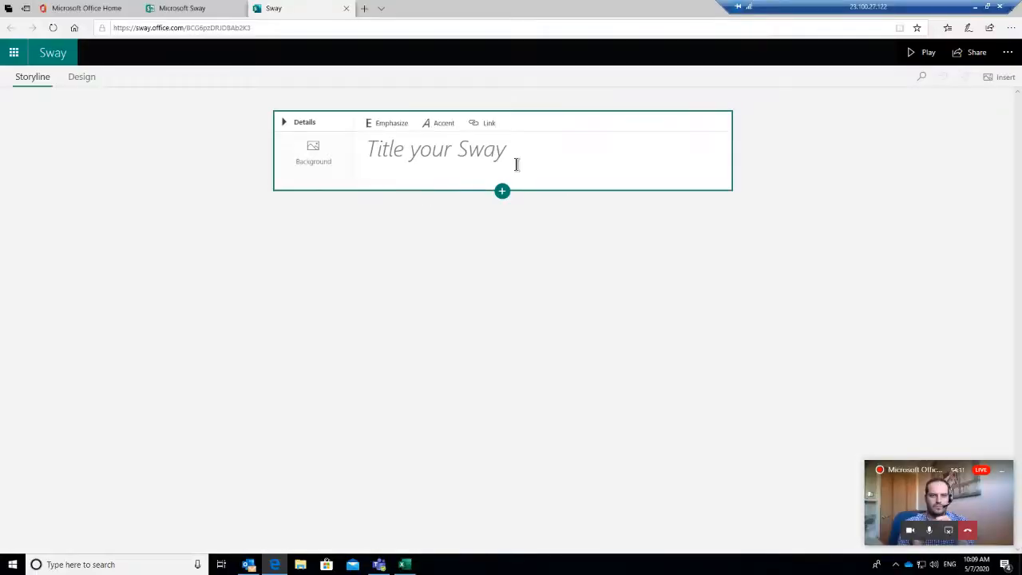
pyautogui.click(449, 152)
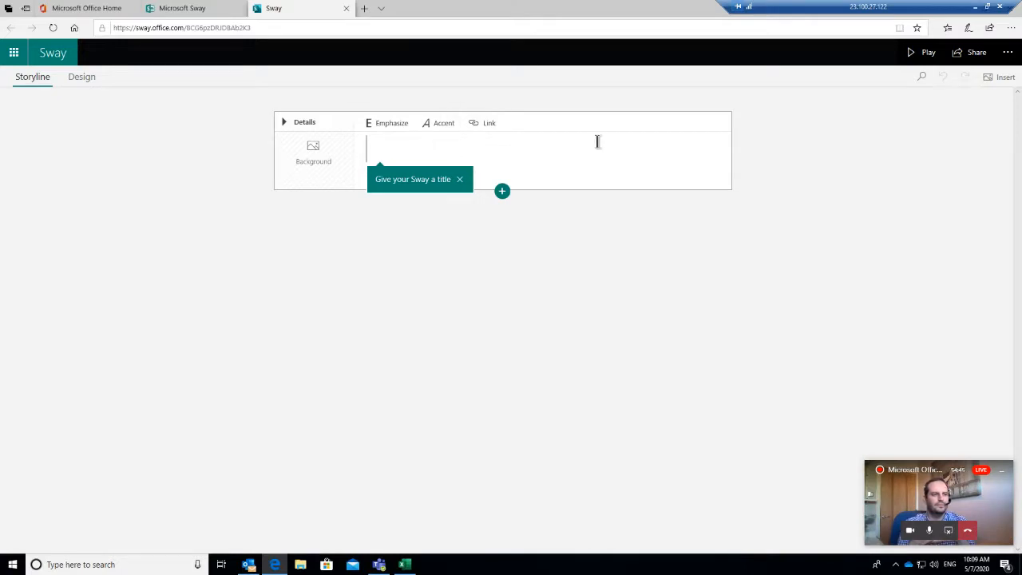
pyautogui.click(799, 205)
pyautogui.click(552, 154)
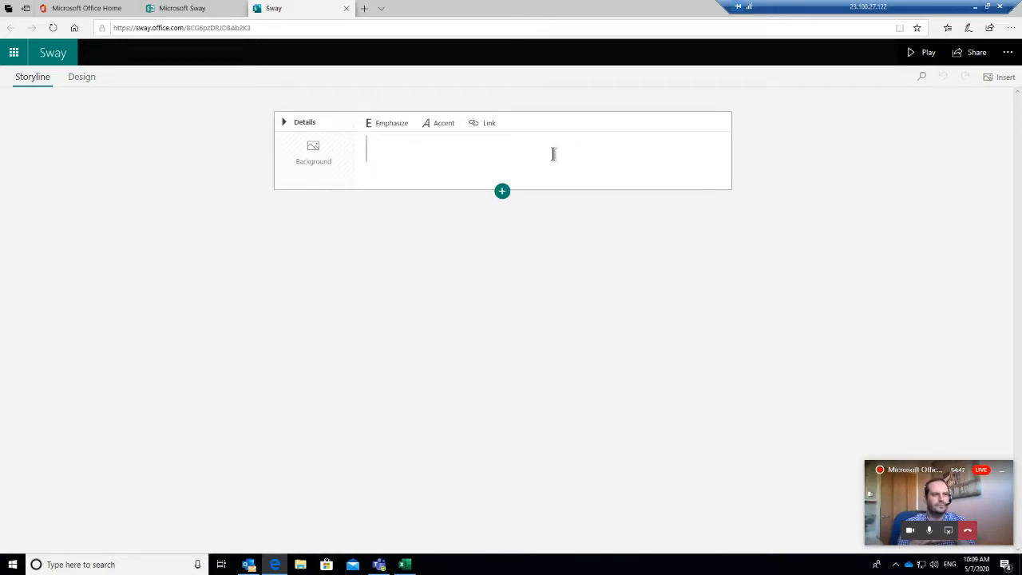
pyautogui.write('ner')
pyautogui.press('BackSpace')
pyautogui.press('BackSpace')
pyautogui.press('BackSpace')
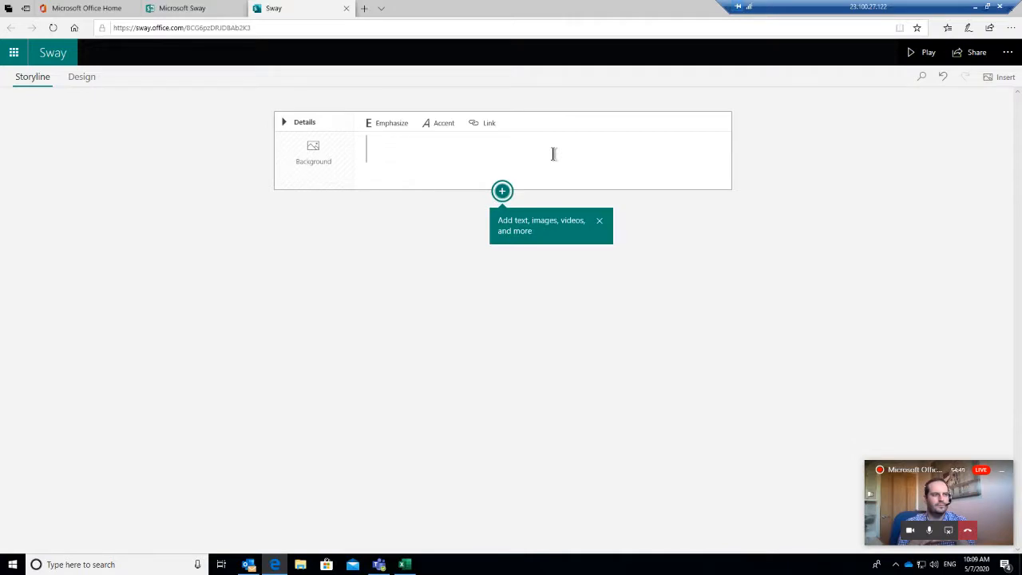
pyautogui.write('New Prod')
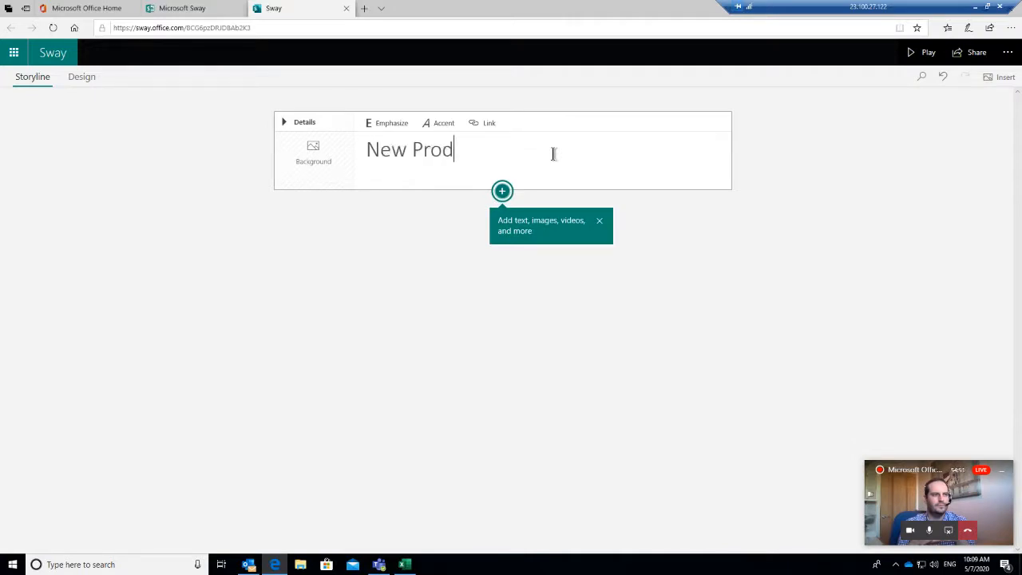
pyautogui.write('uct range')
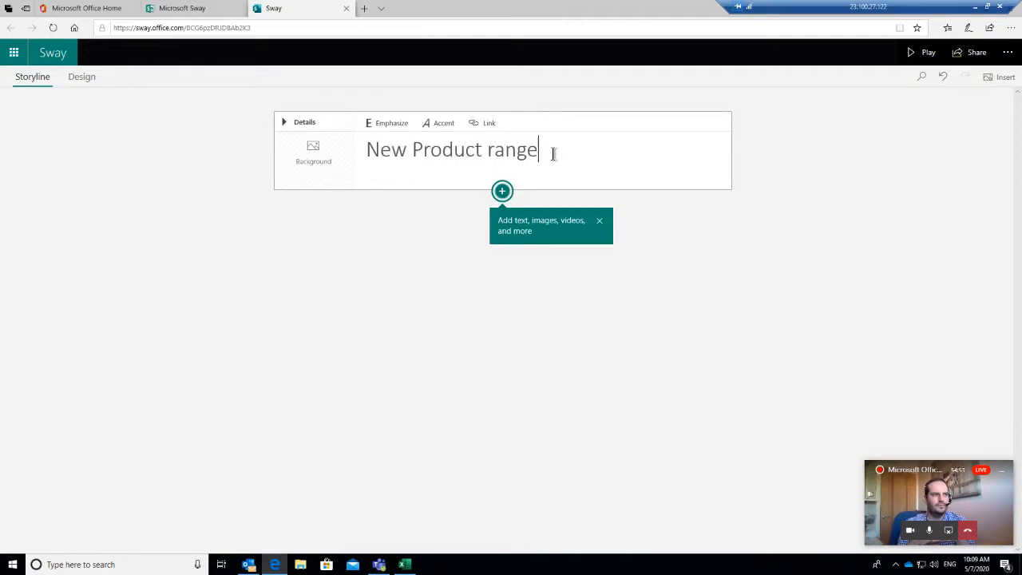
# Step: Add a Heading 1 card below the title card with the text "3d Printers!!"
pyautogui.click(502, 192)
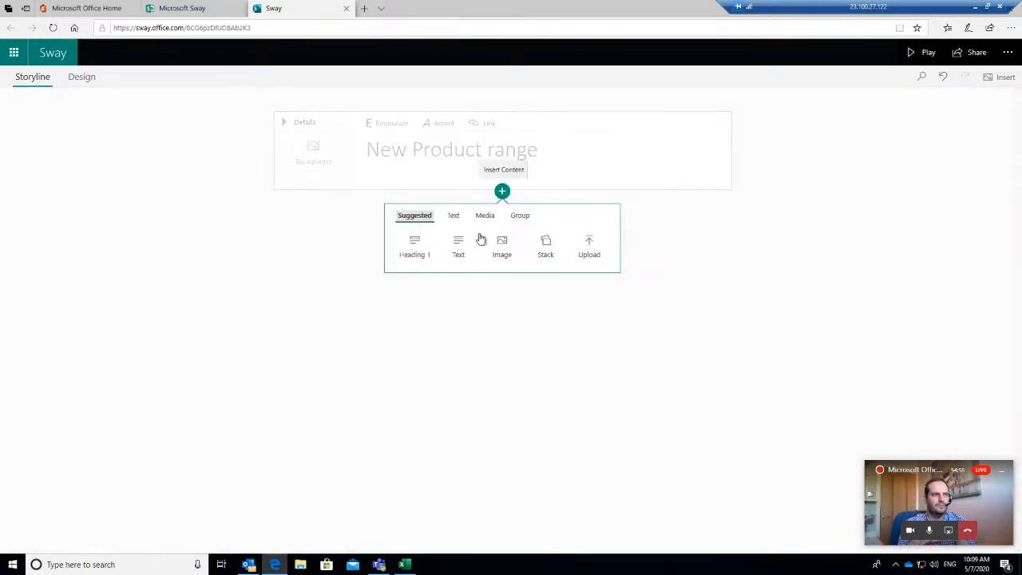
pyautogui.click(421, 255)
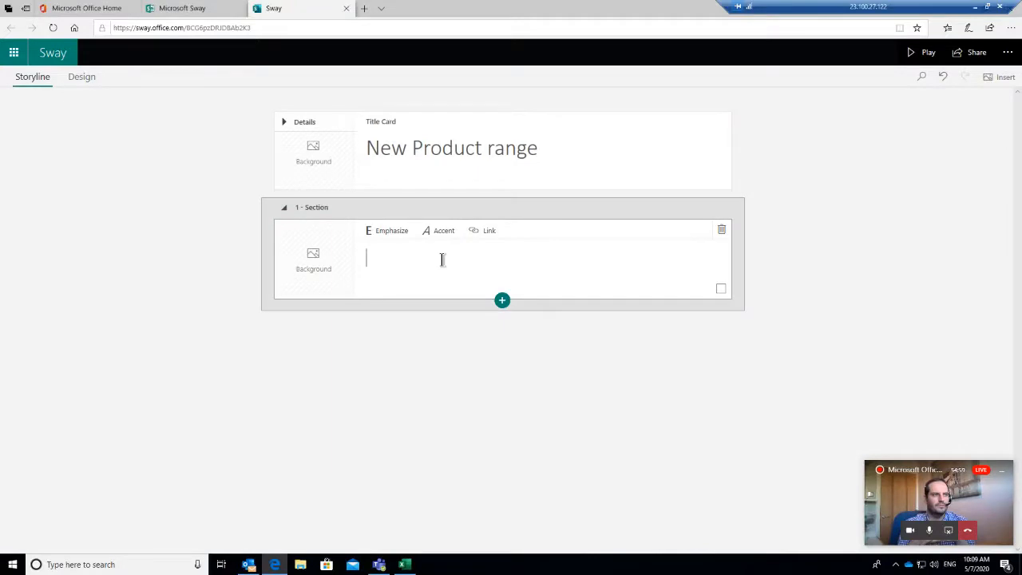
pyautogui.write('3d Printers!!')
# Step: Add a text card reading "We have a new range of 3d printers", "they are called", "Delta", "Merlin" and "Dolphin" on separate lines
pyautogui.click(506, 303)
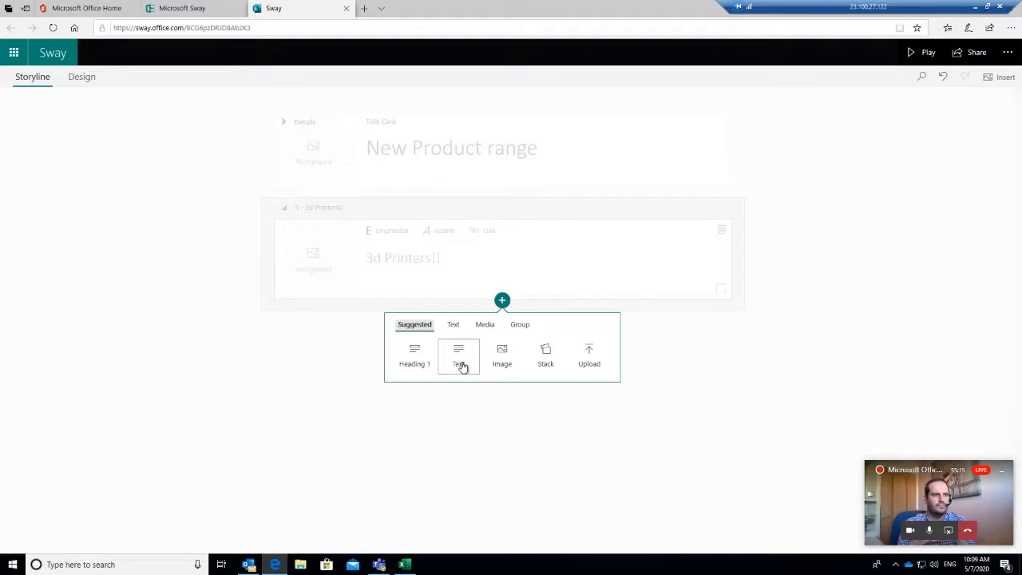
pyautogui.click(461, 363)
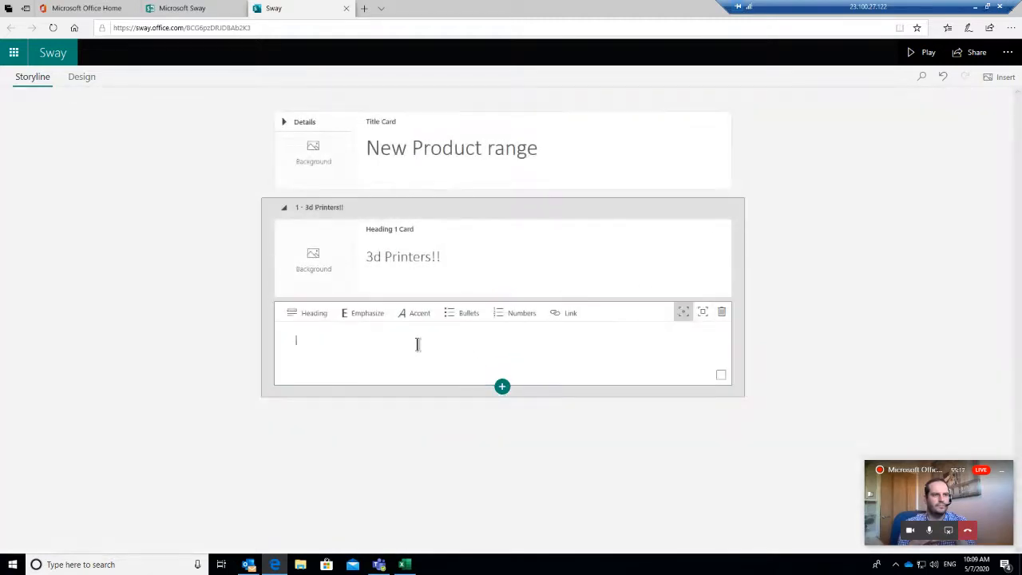
pyautogui.write('We have a new range of 3d printers')
pyautogui.press('Return')
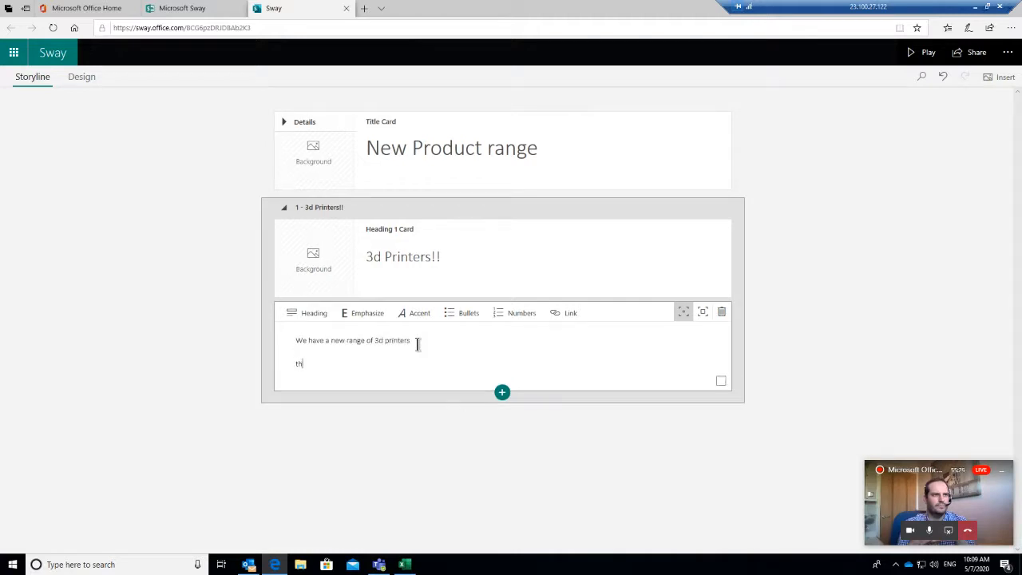
pyautogui.write('they are called')
pyautogui.press('Return')
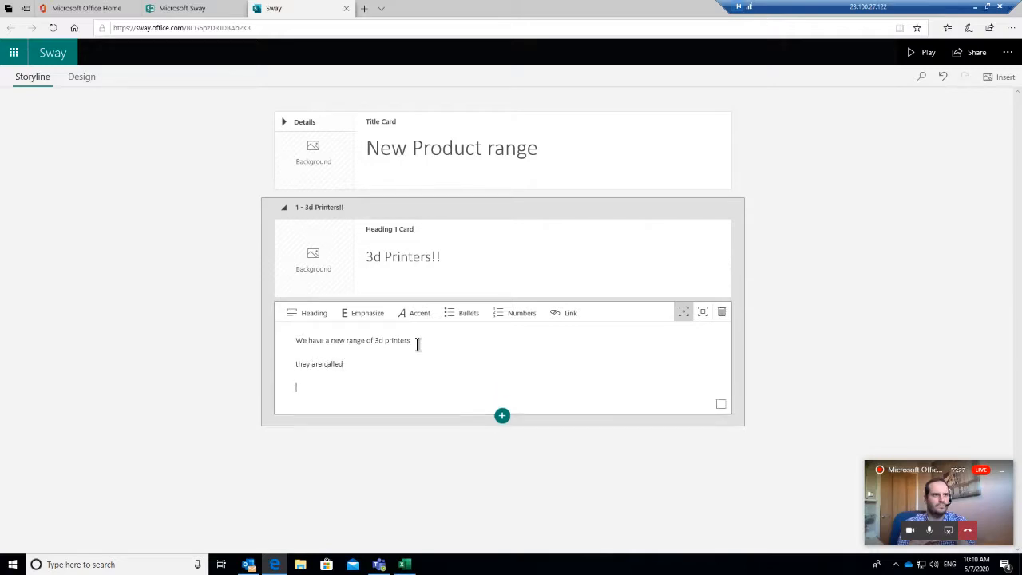
pyautogui.write('Delta')
pyautogui.press('Return')
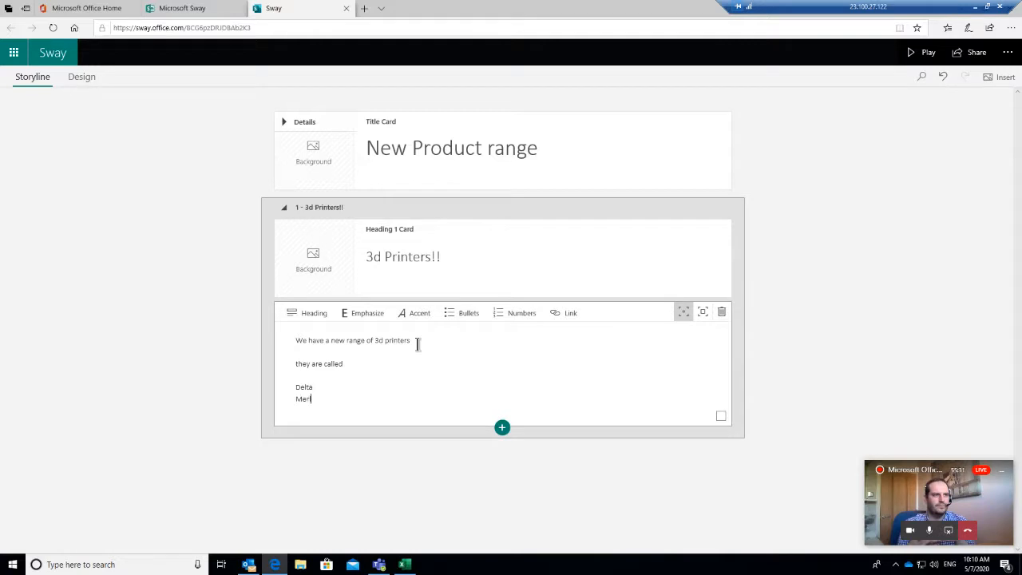
pyautogui.write('Merlin')
pyautogui.press('Return')
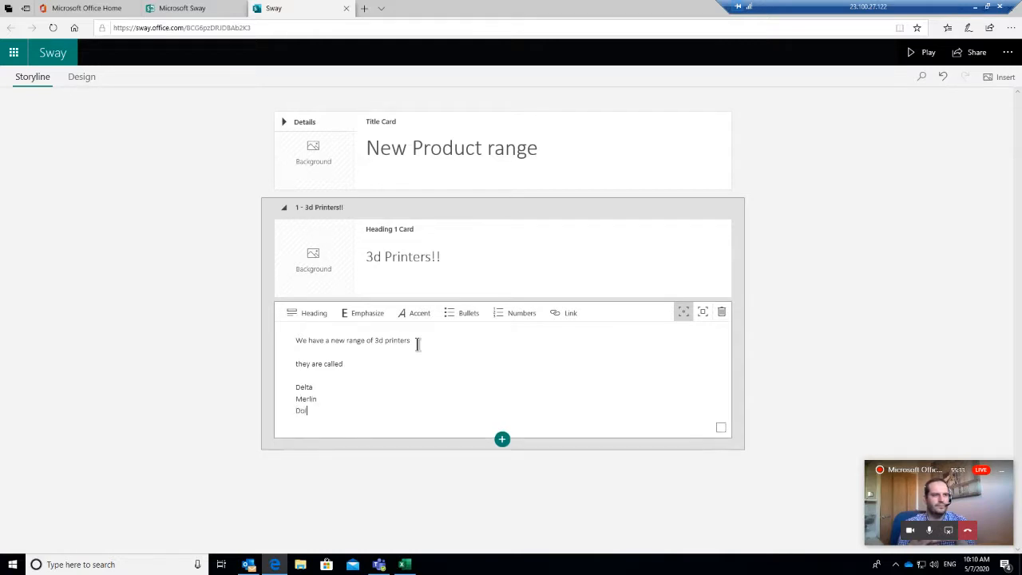
# Step: Add an image card below the text card and insert the first dolphin photo from the suggested Dolphin search
pyautogui.click(502, 439)
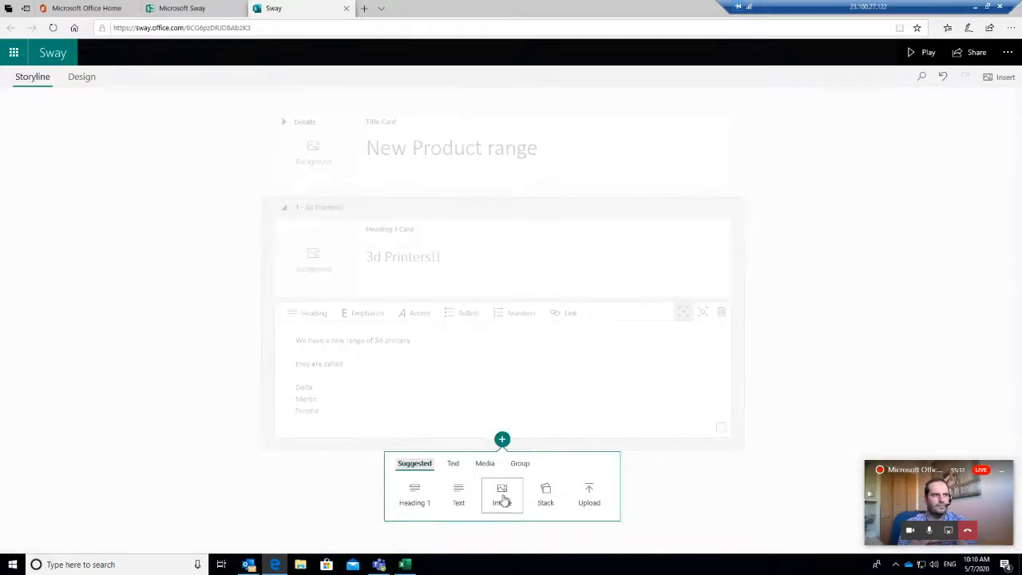
pyautogui.click(502, 495)
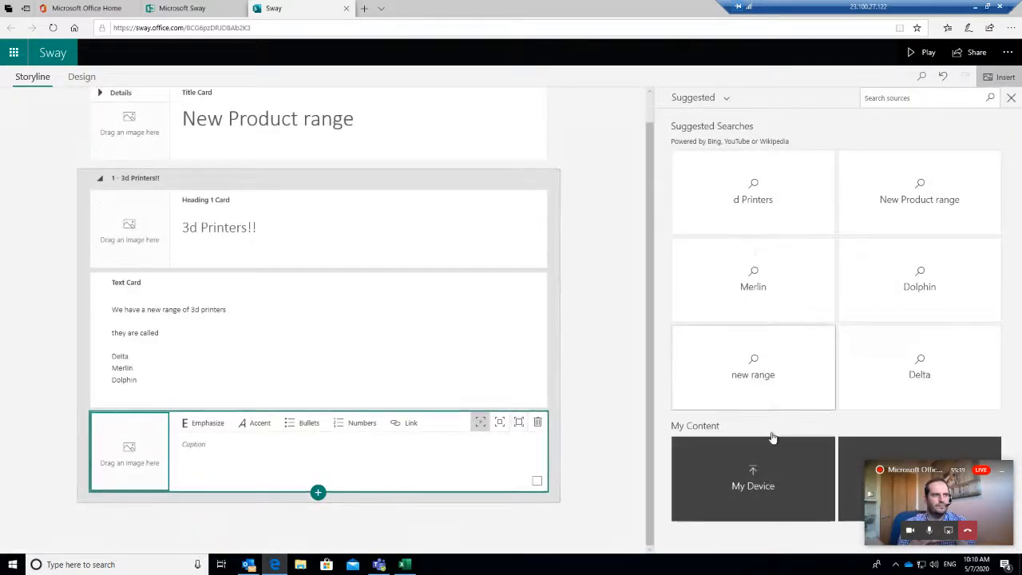
pyautogui.click(918, 275)
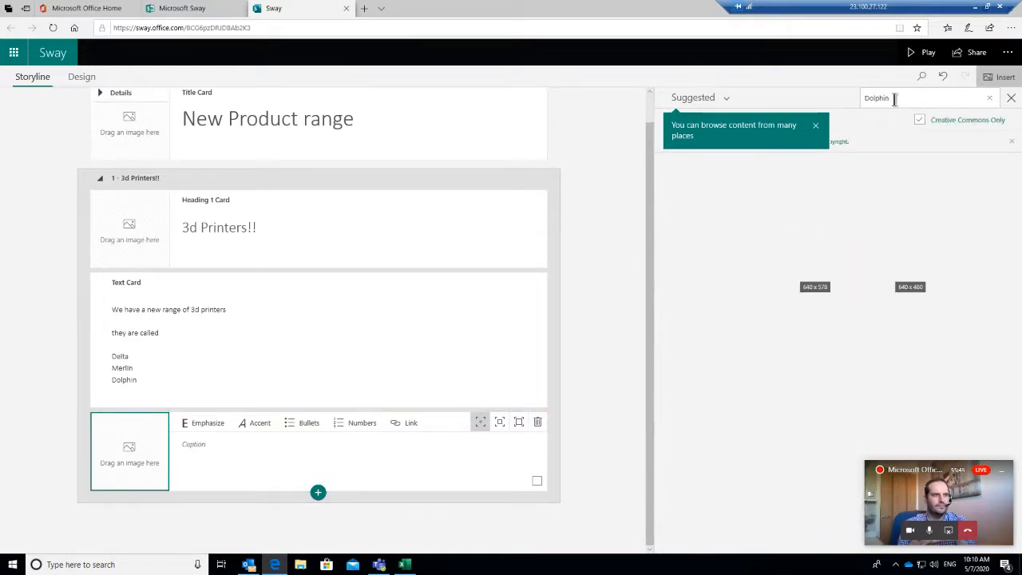
pyautogui.click(738, 199)
pyautogui.scroll(-1, 775, 223)
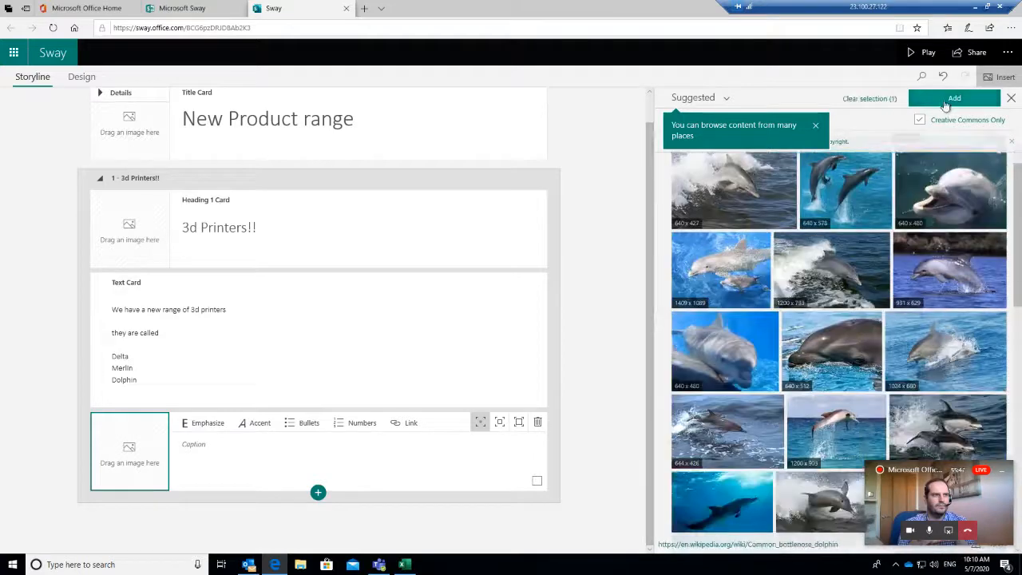
pyautogui.click(946, 104)
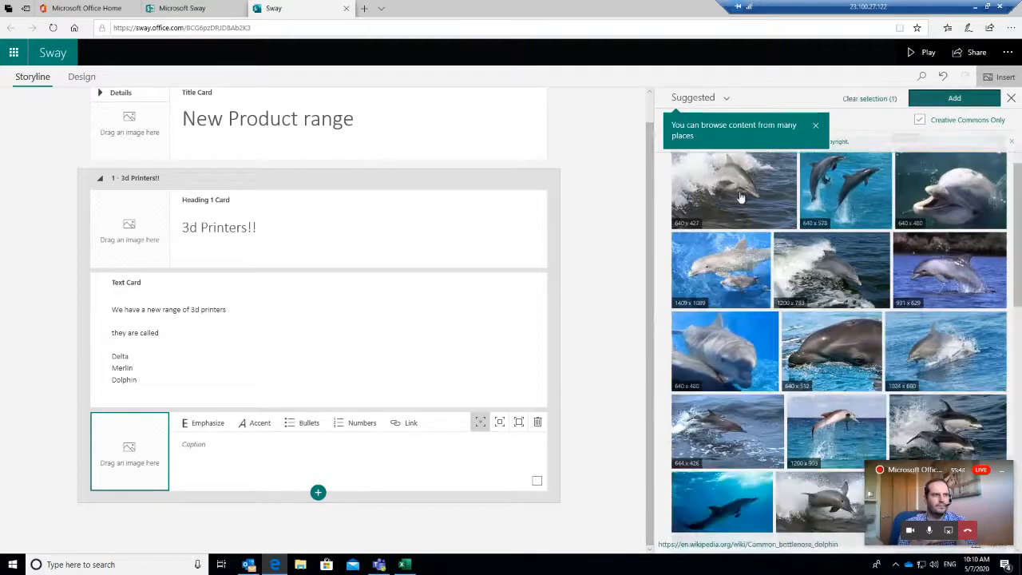
# Step: Add a Stack group below the dolphin image card
pyautogui.click(318, 492)
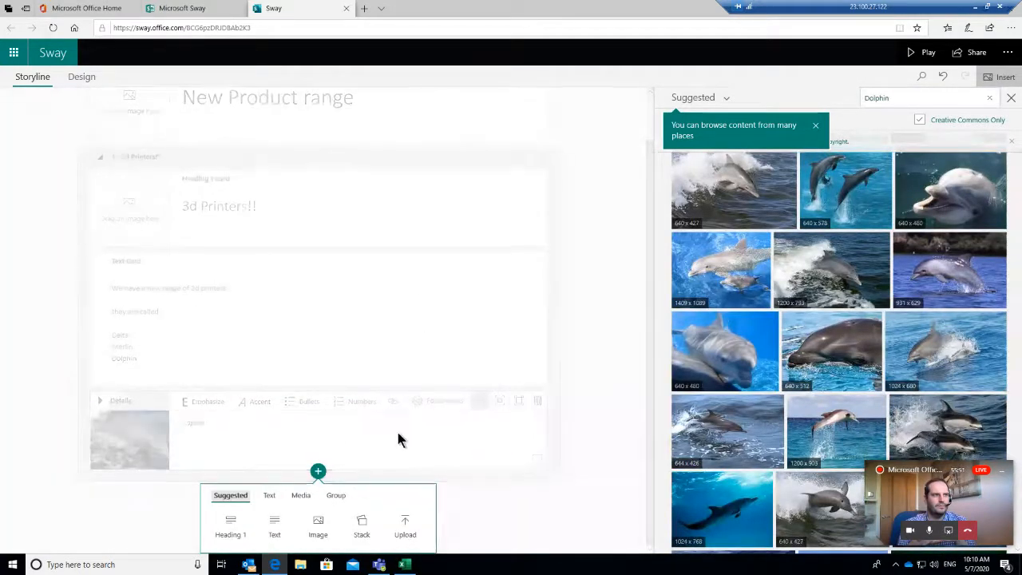
pyautogui.click(365, 527)
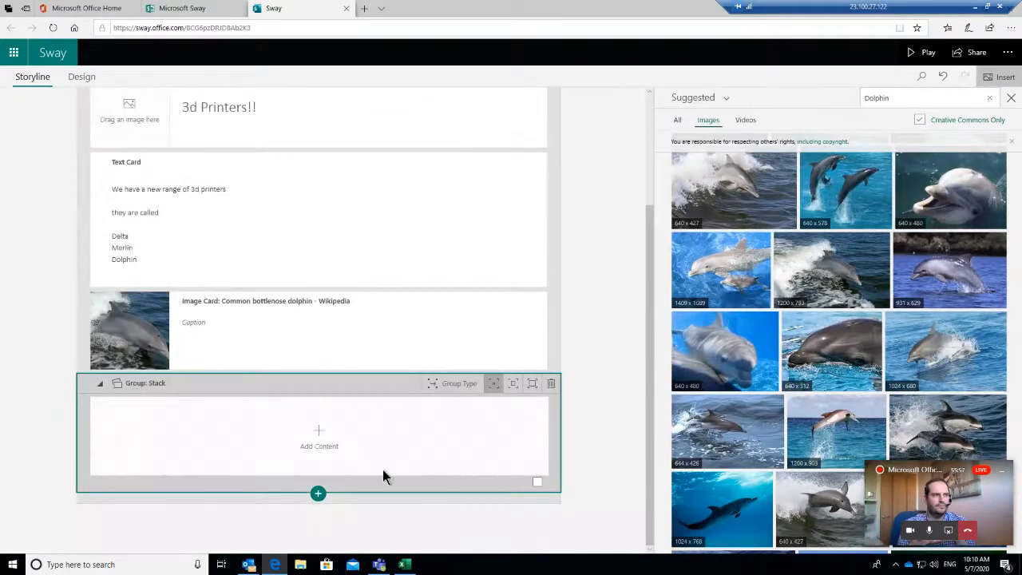
pyautogui.click(275, 437)
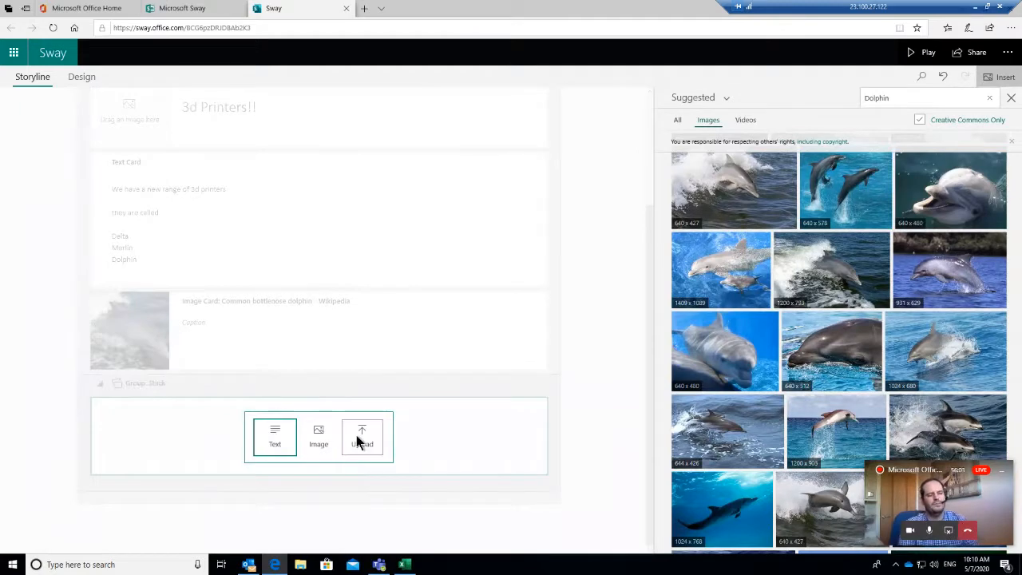
pyautogui.click(358, 441)
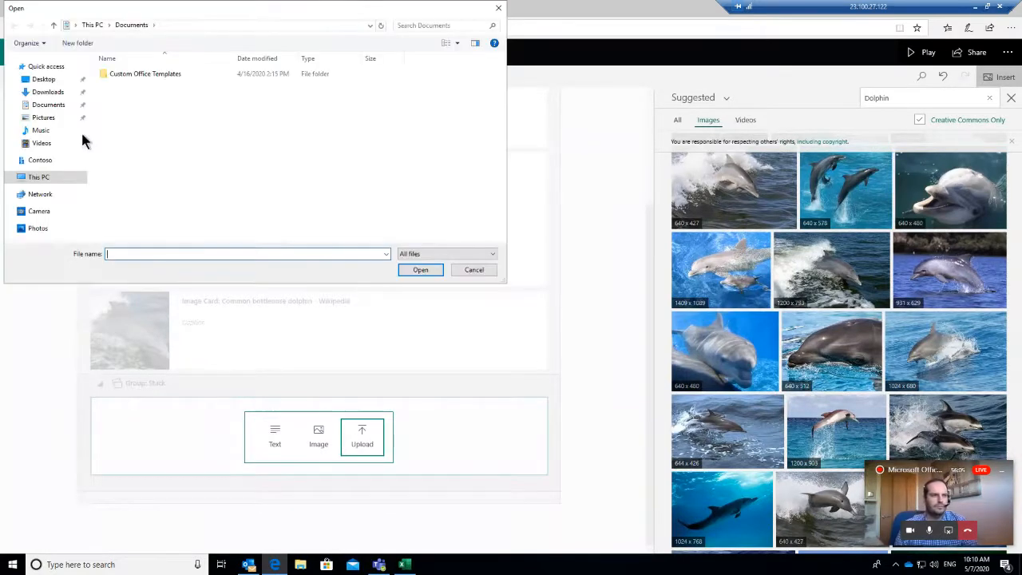
pyautogui.click(53, 120)
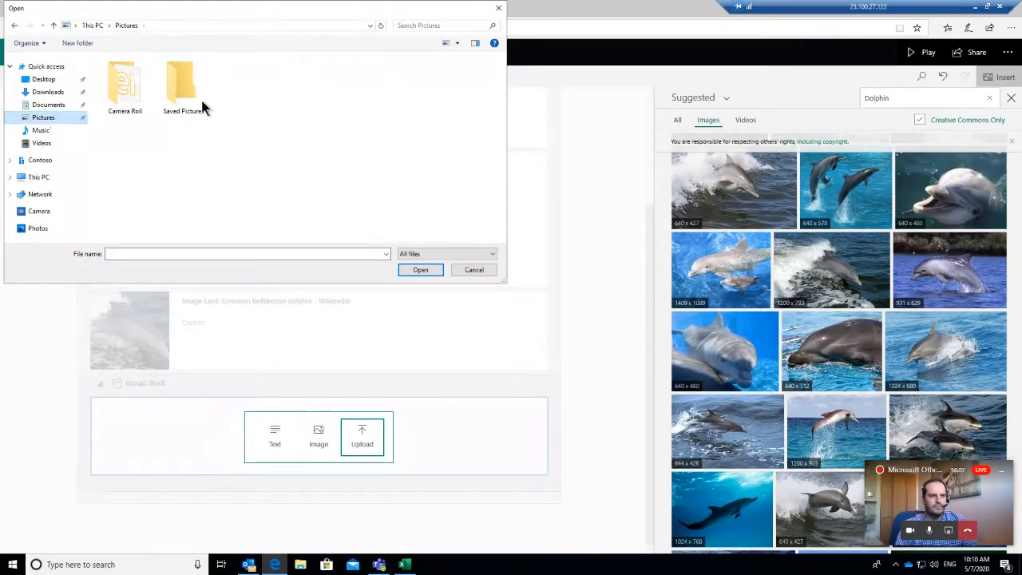
pyautogui.doubleClick(126, 83)
pyautogui.click(149, 71)
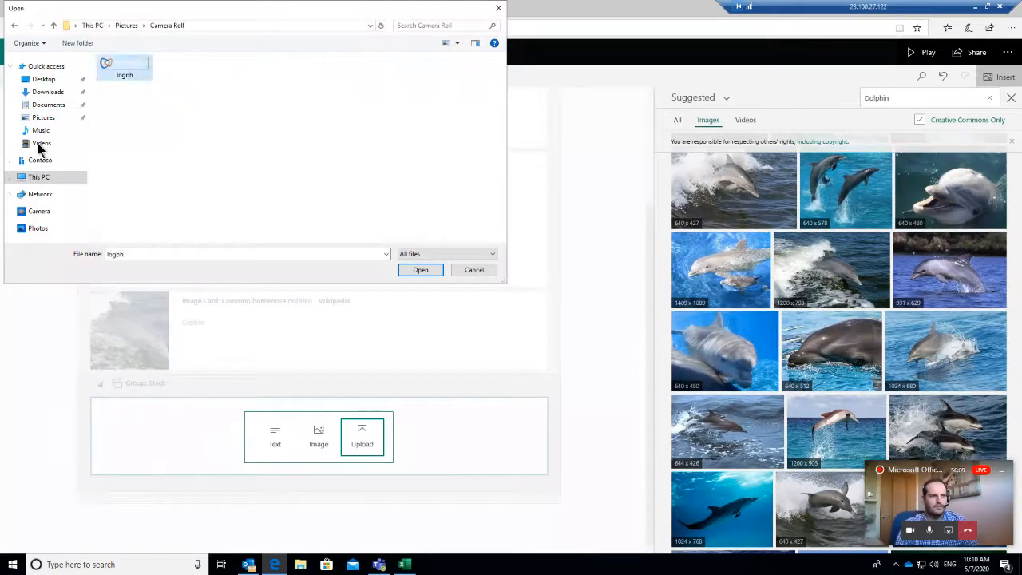
pyautogui.click(63, 120)
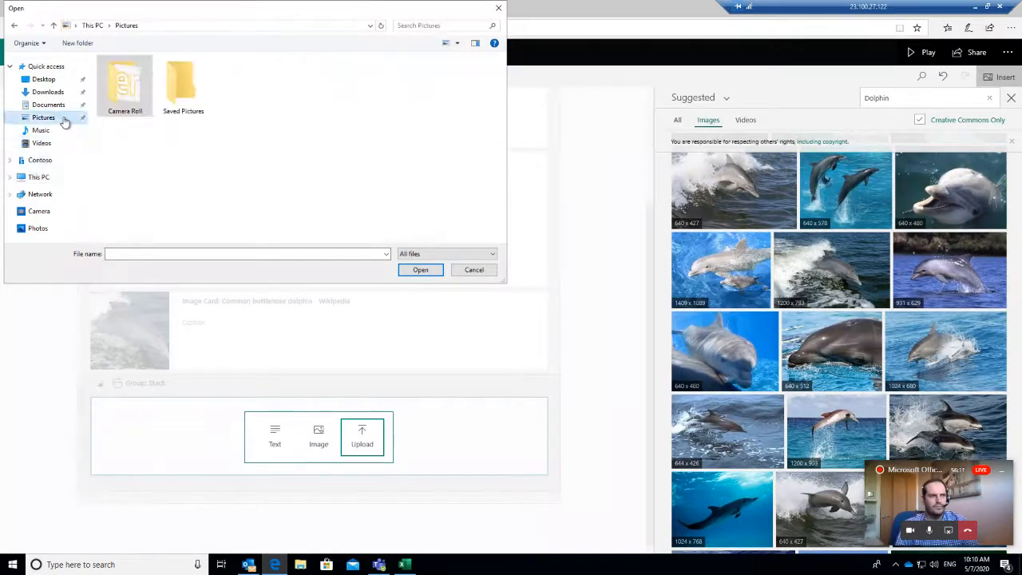
pyautogui.doubleClick(179, 90)
pyautogui.click(479, 271)
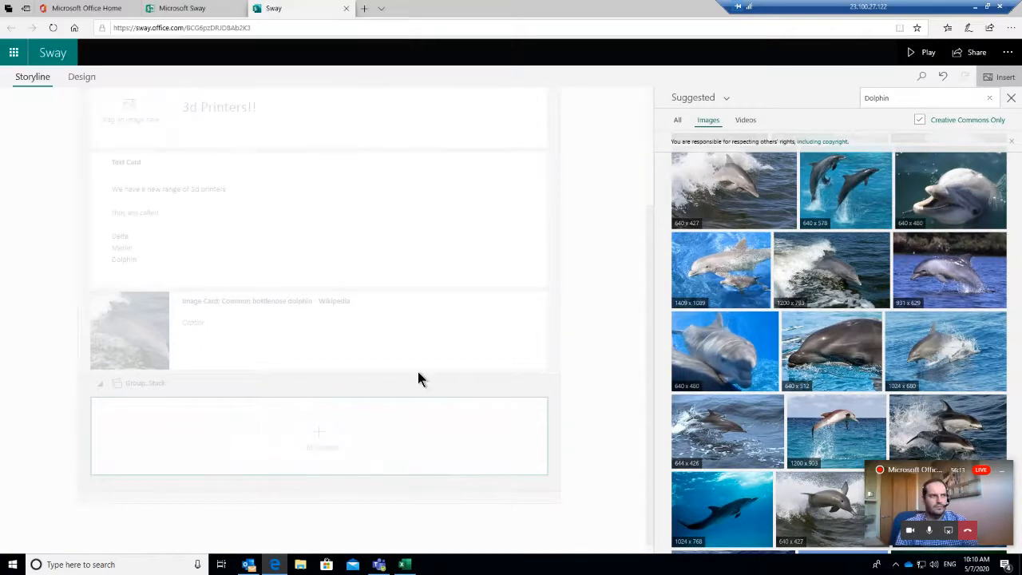
# Step: Add an image card inside the Stack group and search the suggested images for "3d printer"
pyautogui.click(359, 438)
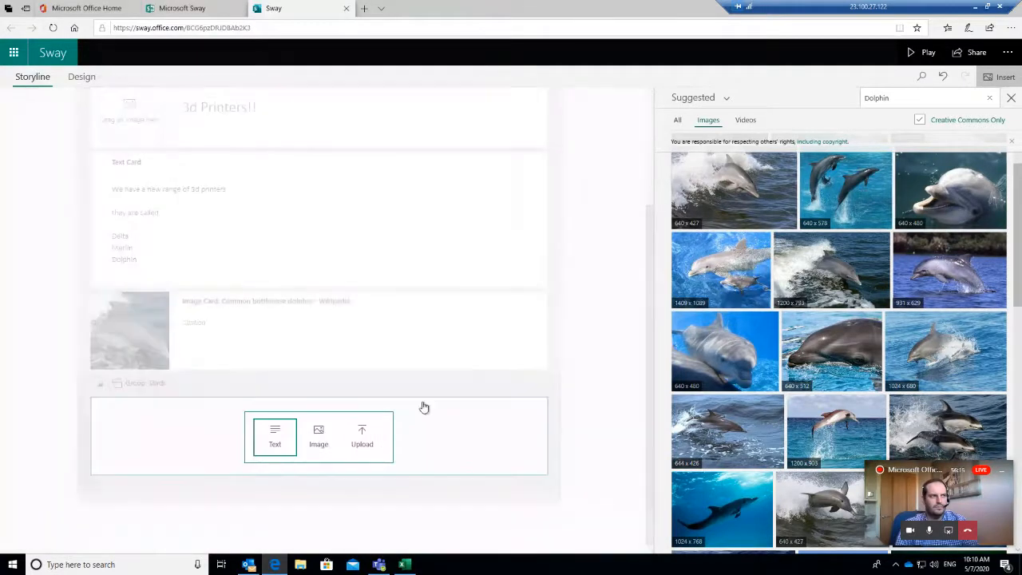
pyautogui.click(319, 435)
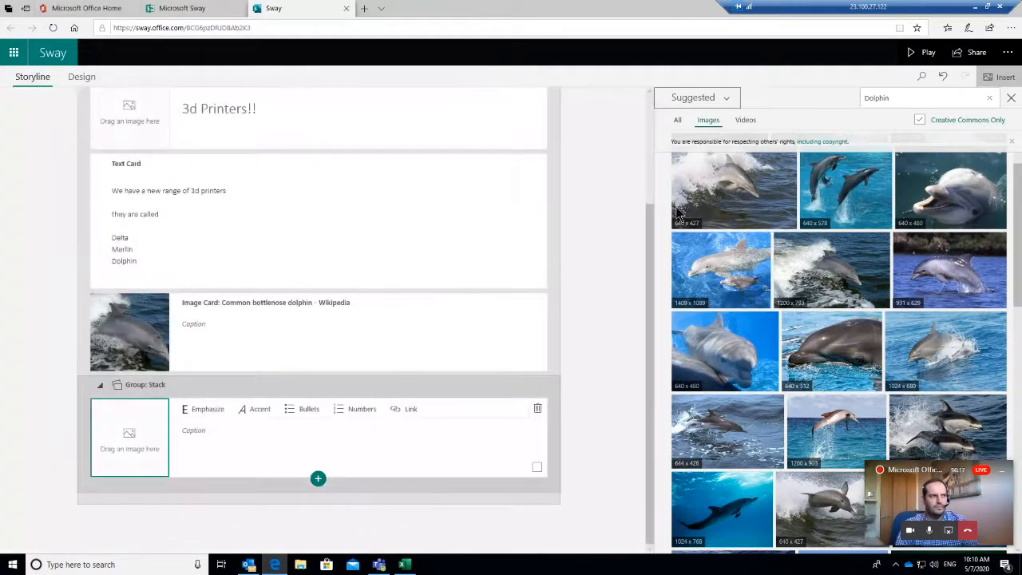
pyautogui.click(913, 82)
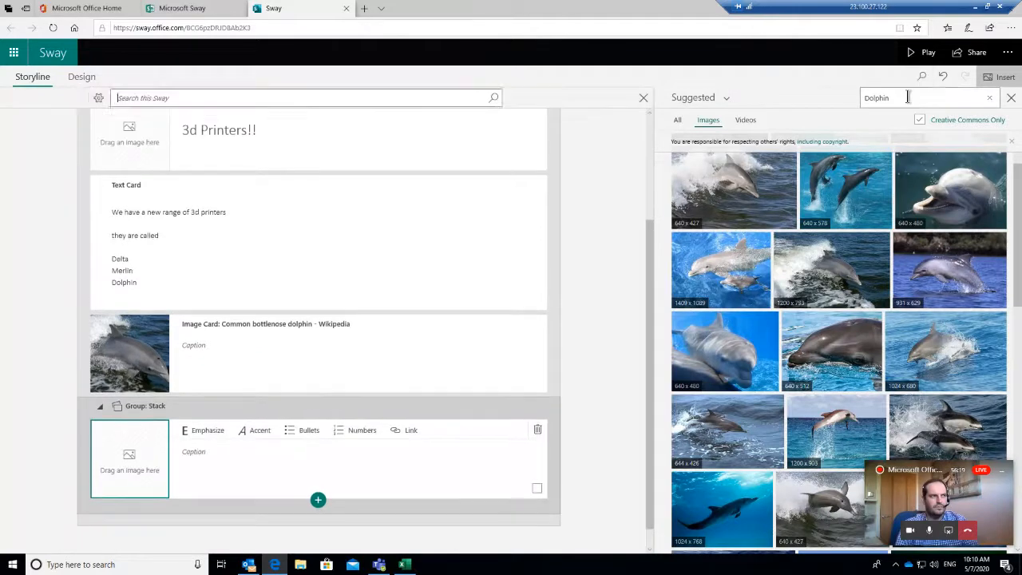
pyautogui.click(907, 98)
pyautogui.write('3d p')
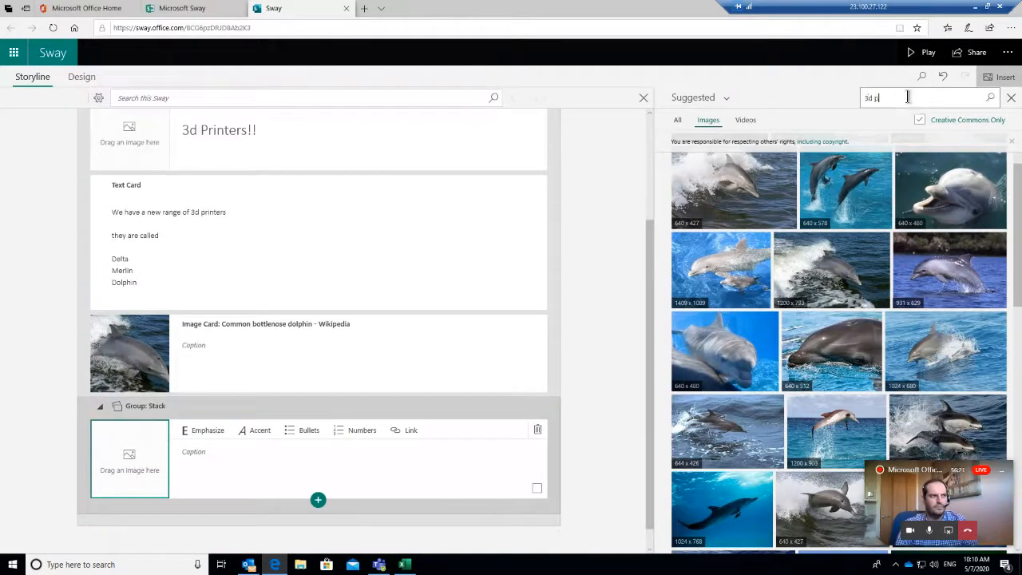
pyautogui.write('rinter')
pyautogui.press('Return')
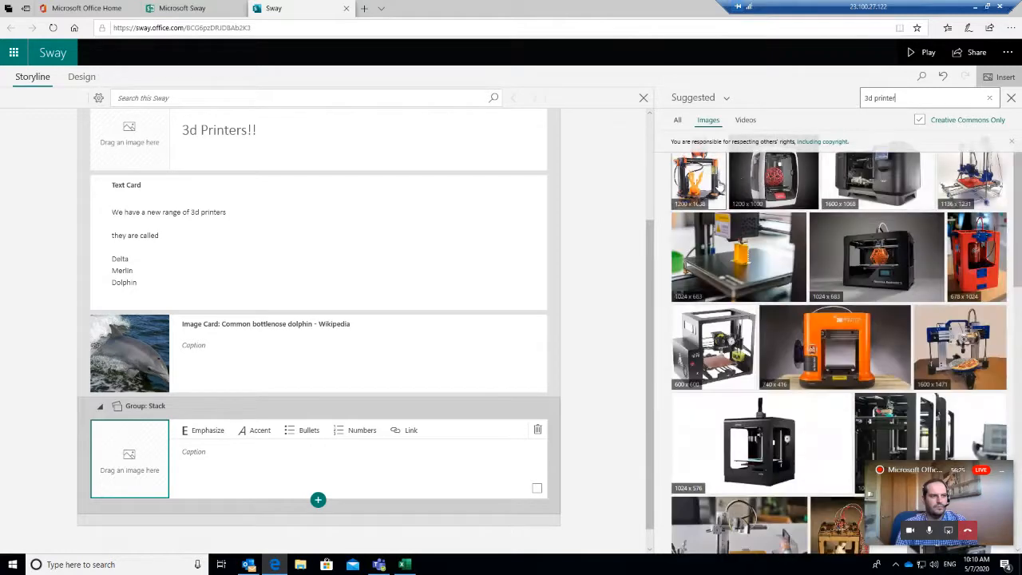
# Step: Add the first four 3D printer images from the search results to the Stack group
pyautogui.click(699, 180)
pyautogui.click(857, 184)
pyautogui.click(773, 179)
pyautogui.click(969, 180)
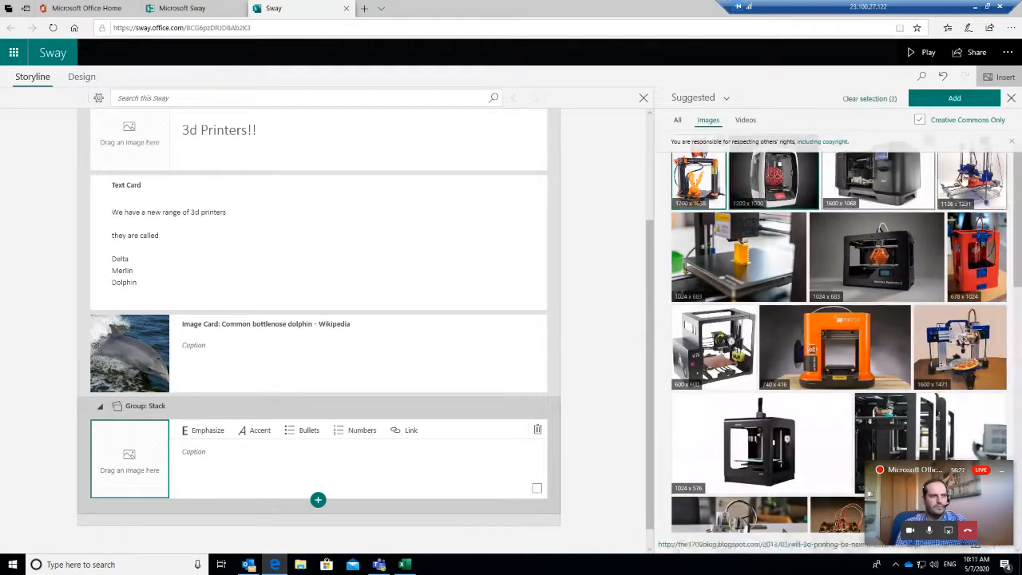
pyautogui.click(944, 103)
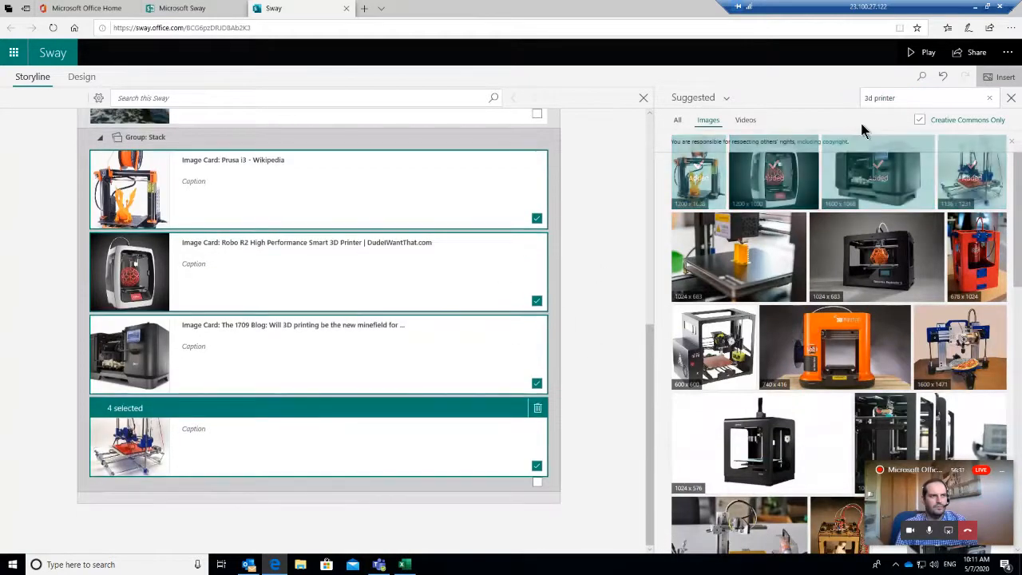
# Step: Add a text card below the Stack group reading "Thanks for looking" and close the suggested images
pyautogui.click(316, 504)
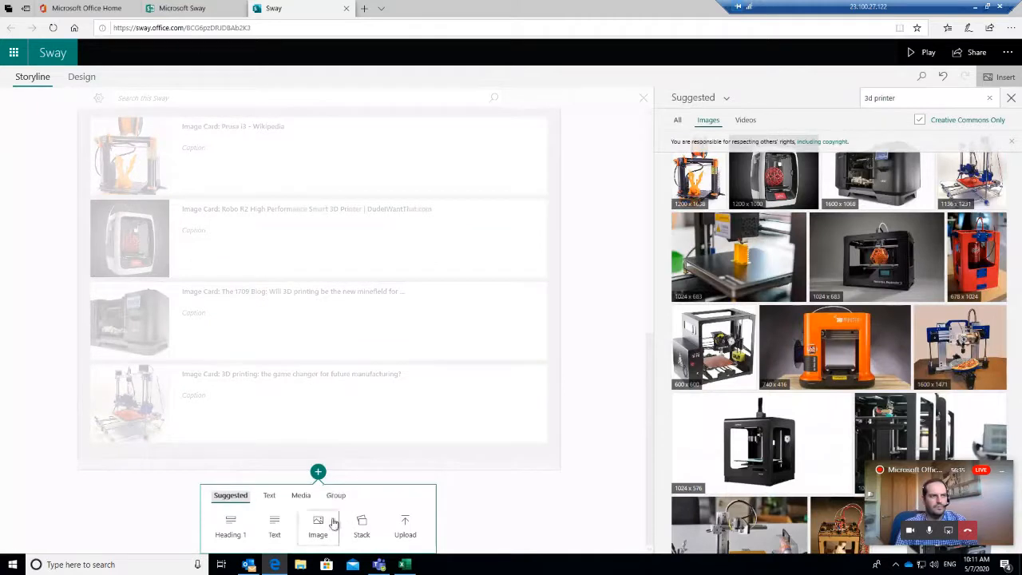
pyautogui.click(303, 498)
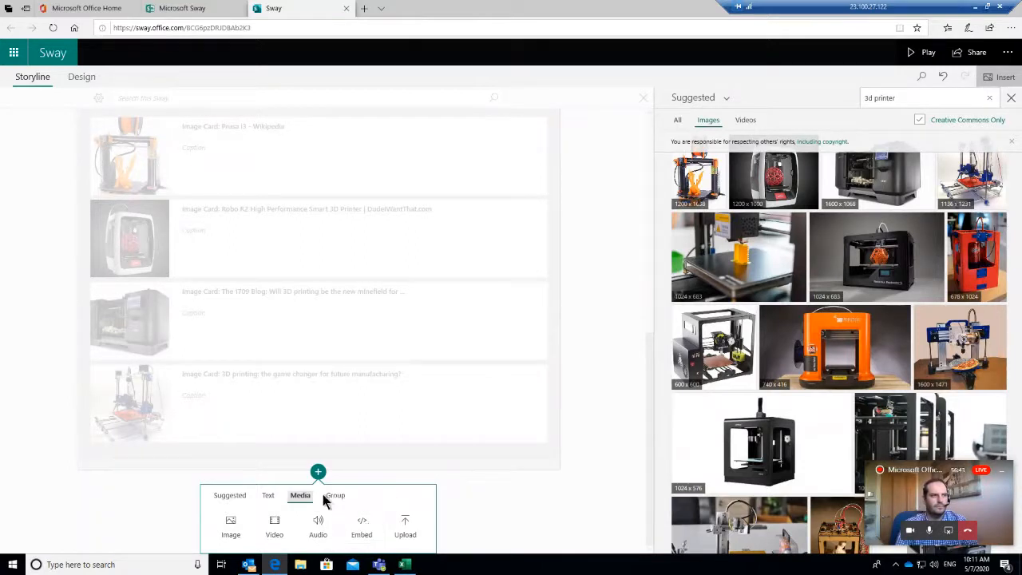
pyautogui.click(269, 496)
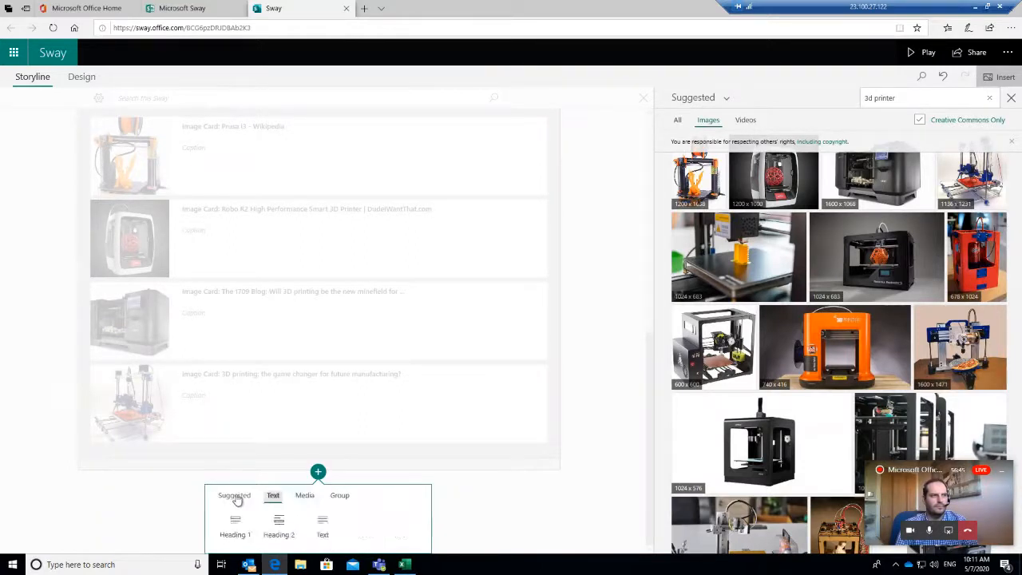
pyautogui.click(235, 496)
pyautogui.click(275, 533)
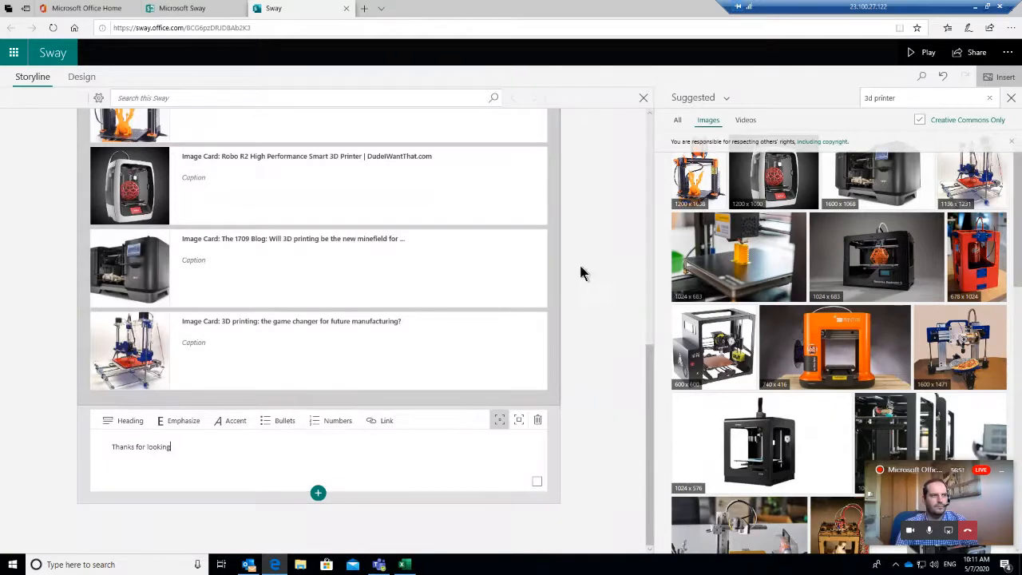
pyautogui.click(1010, 97)
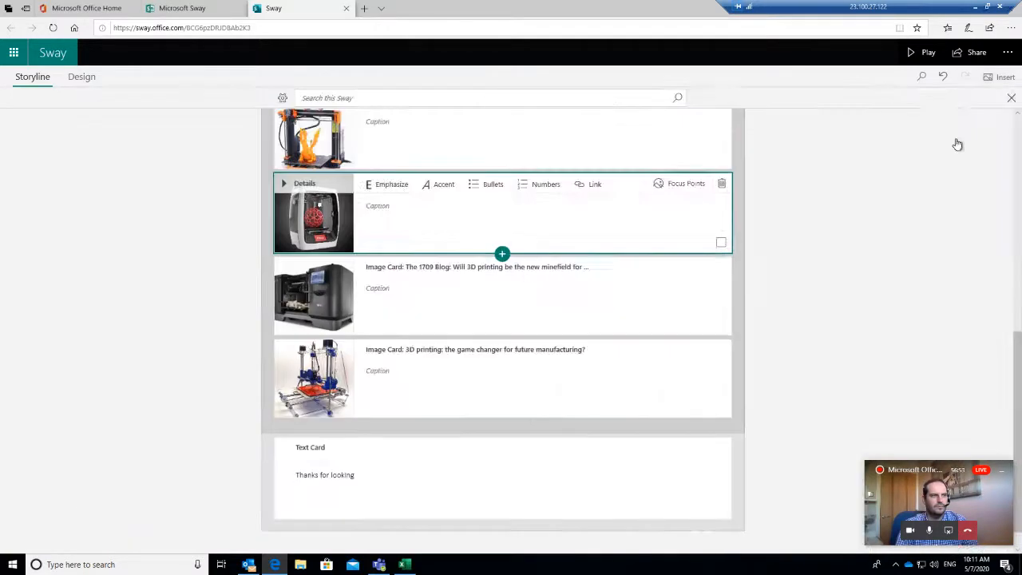
# Step: Switch the Sway from its storyline to the design view and show the style options
pyautogui.scroll(6, 825, 307)
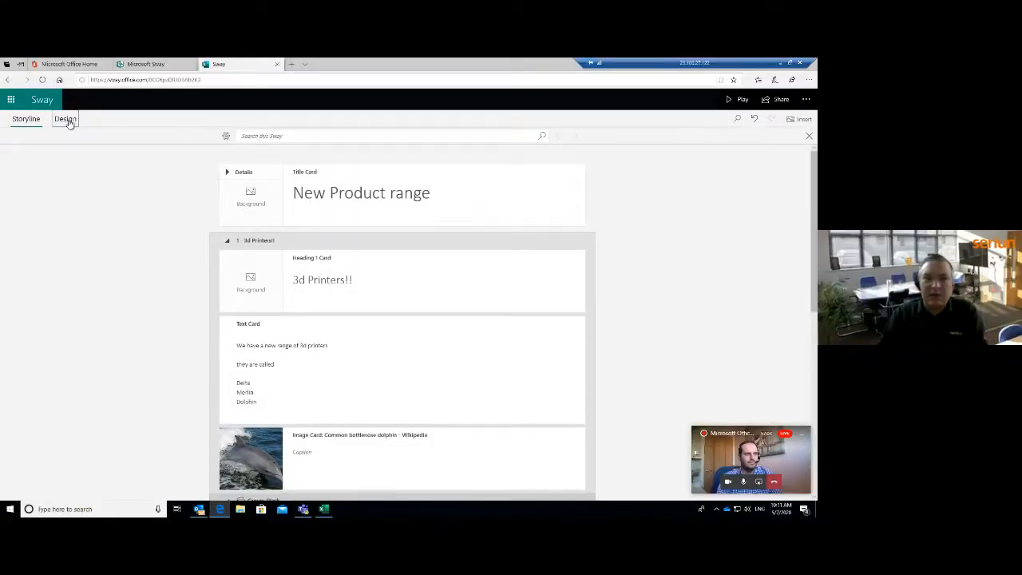
pyautogui.click(67, 120)
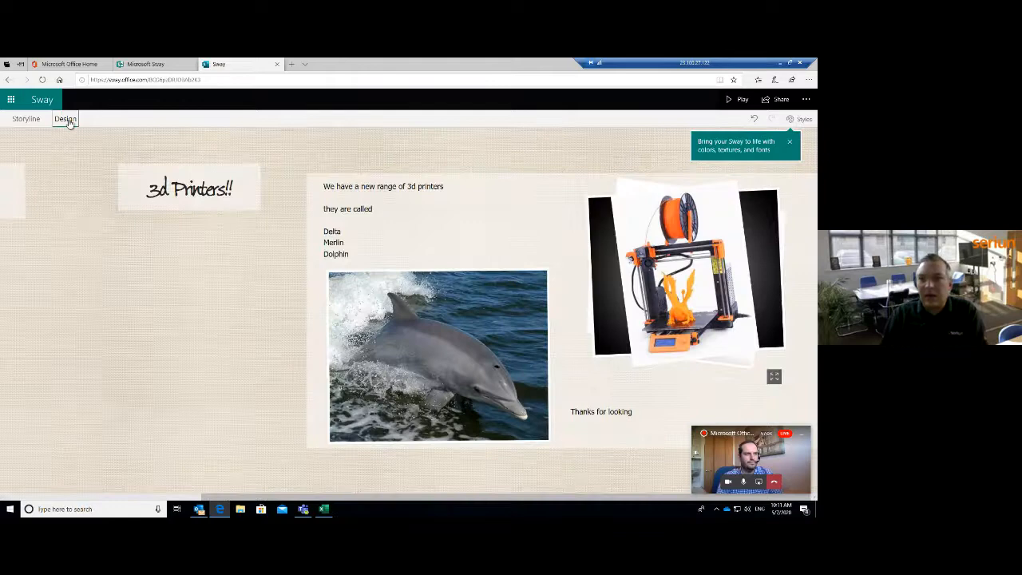
pyautogui.click(802, 118)
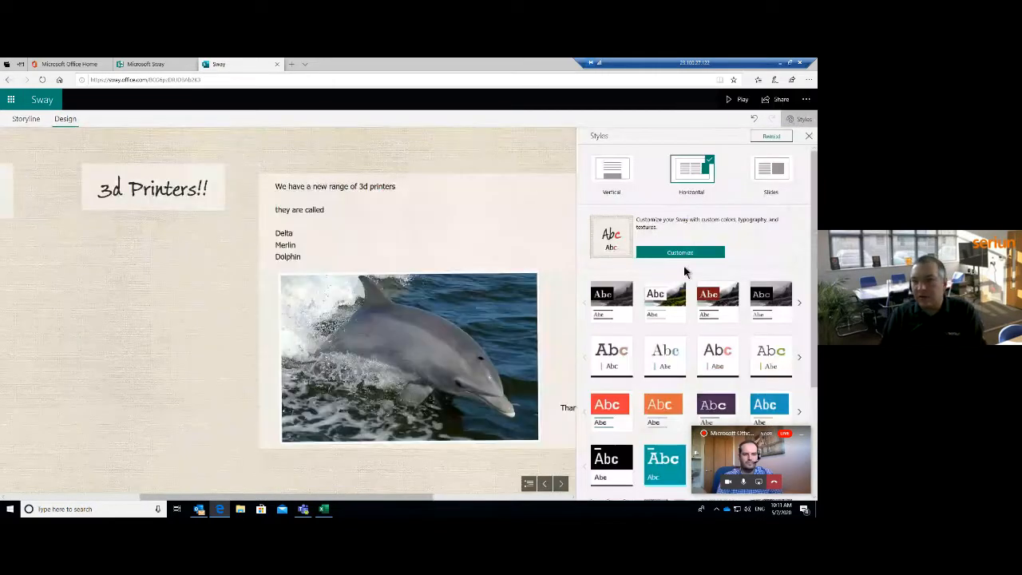
# Step: Try preset styles on the Sway: the first style's fourth variation, the orange one, the black-and-white Style 4 Variation 1, and plain black
pyautogui.click(771, 300)
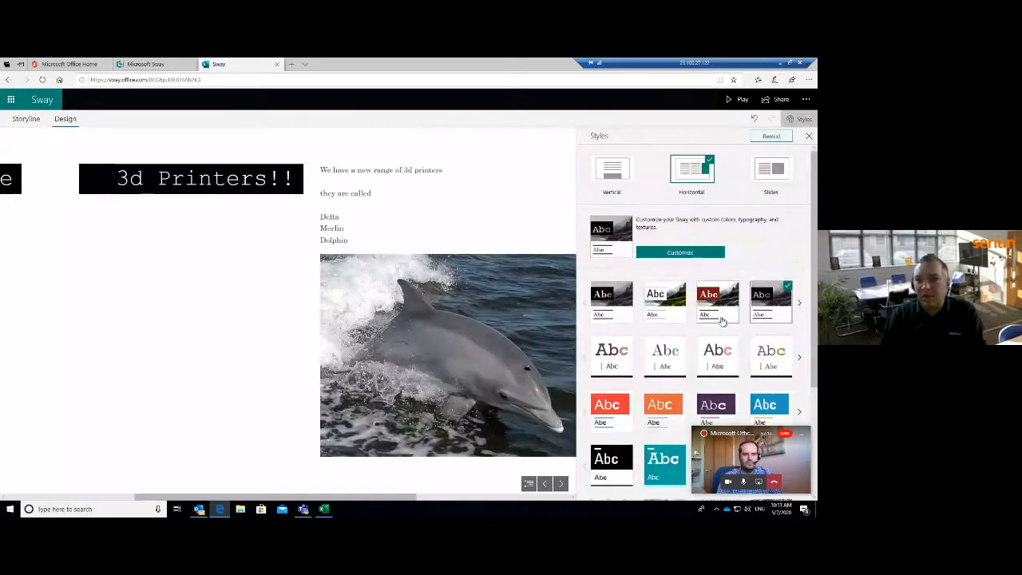
pyautogui.scroll(-1, 677, 389)
pyautogui.click(770, 409)
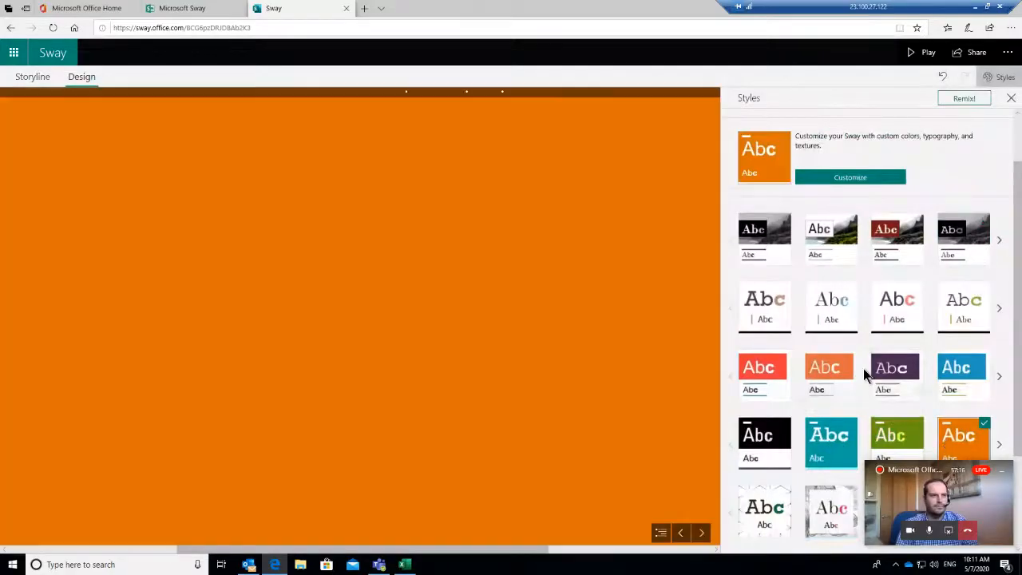
pyautogui.scroll(-1, 846, 303)
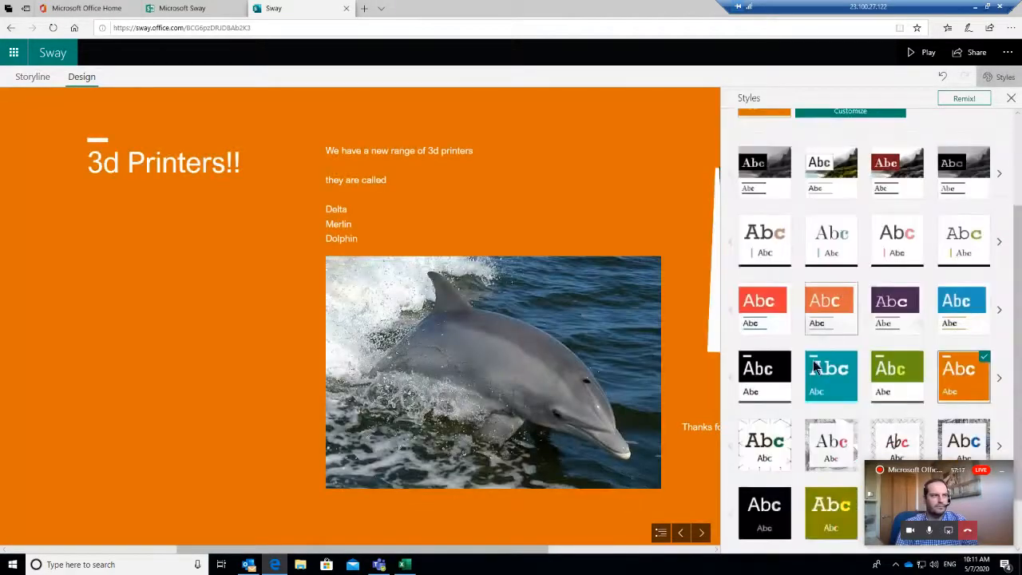
pyautogui.click(787, 375)
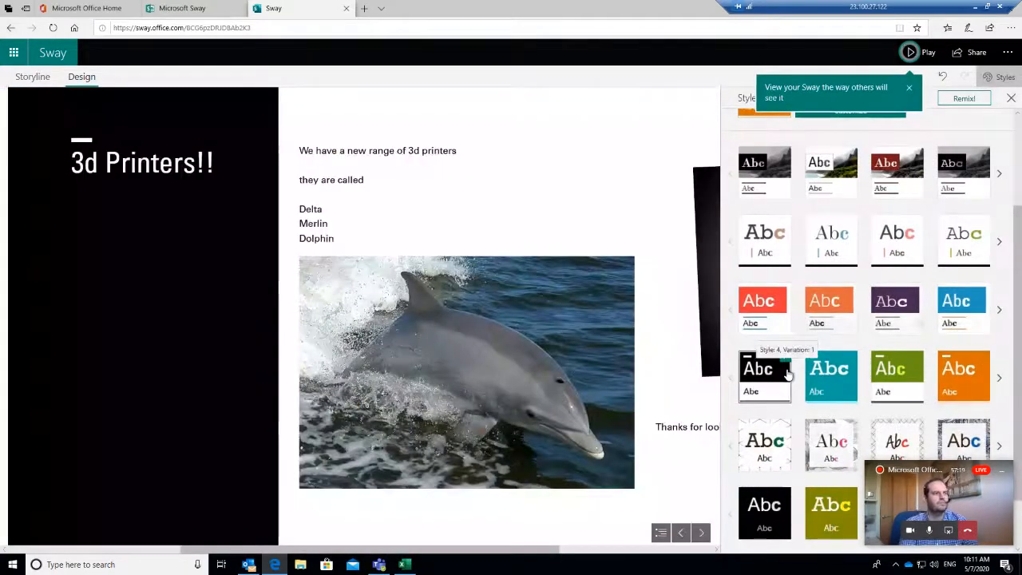
pyautogui.click(771, 519)
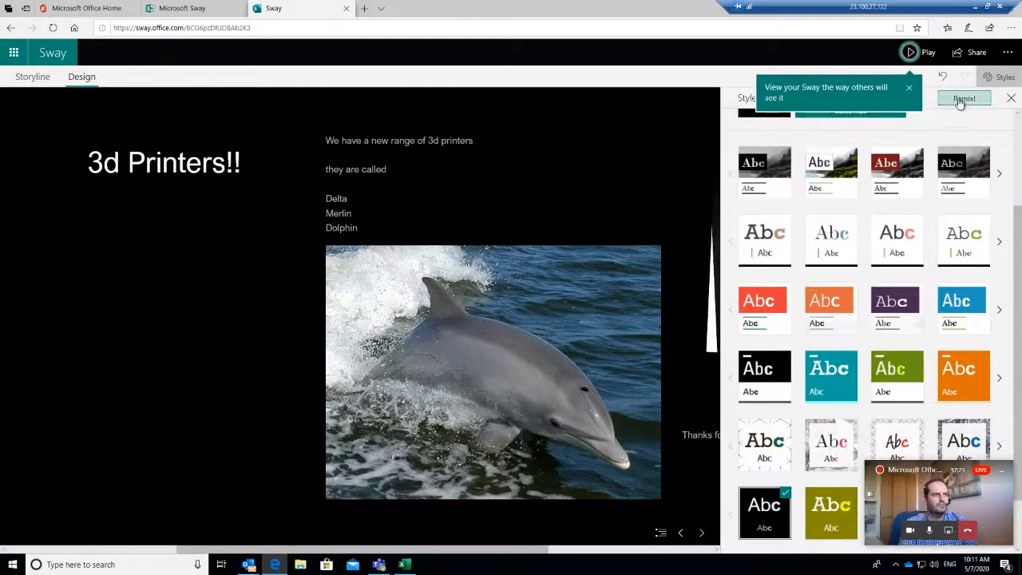
# Step: Remix the Sway's style and look over the customization options for colors, fonts, animation emphasis and text size
pyautogui.click(962, 100)
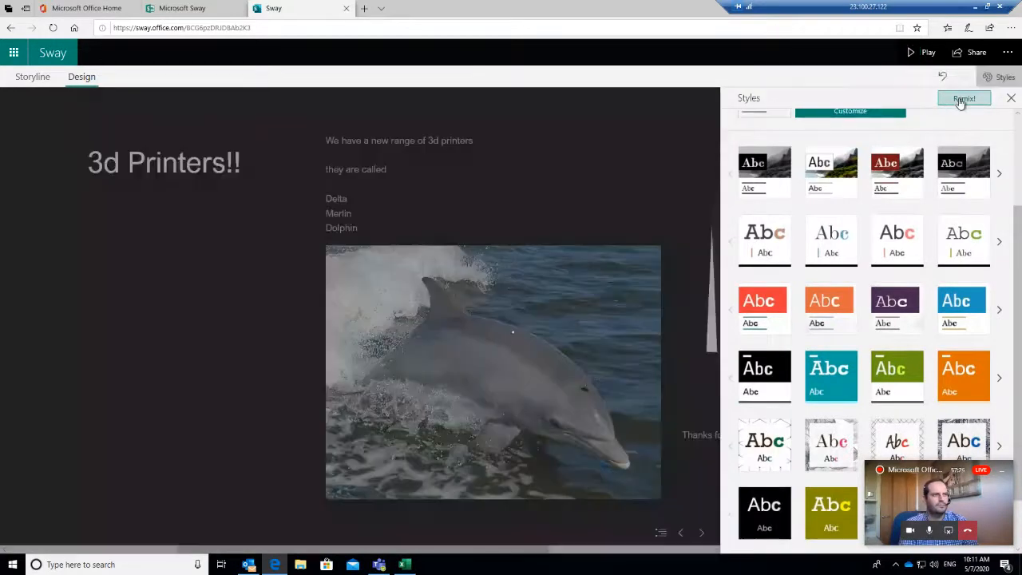
pyautogui.scroll(-1, 927, 256)
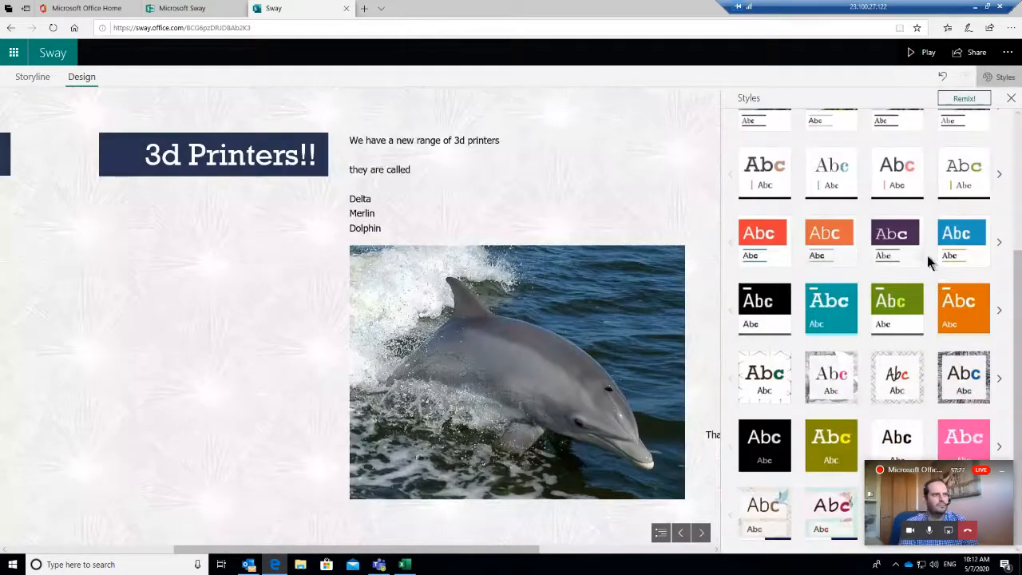
pyautogui.scroll(-1, 669, 287)
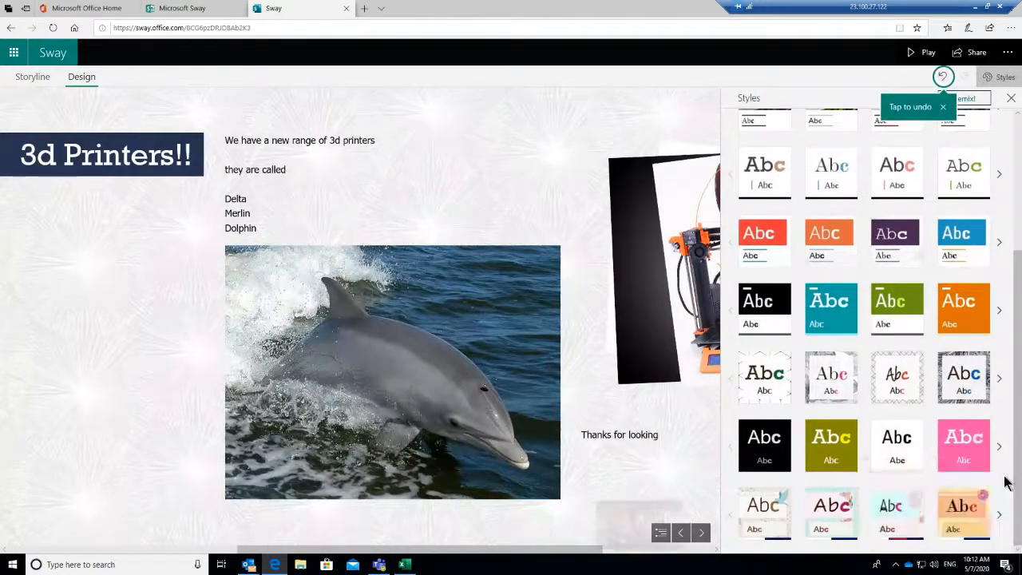
pyautogui.scroll(3, 984, 342)
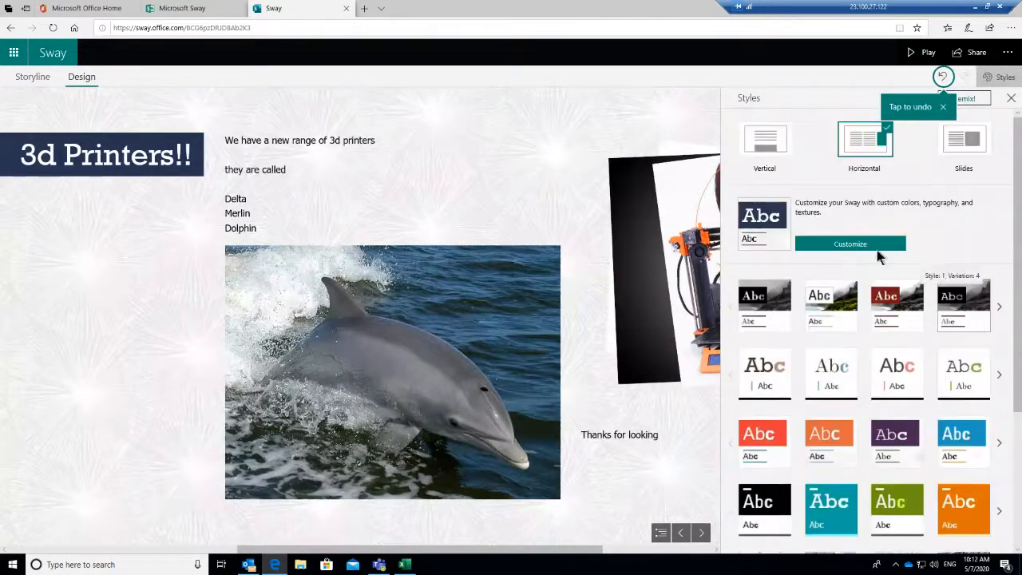
pyautogui.click(859, 251)
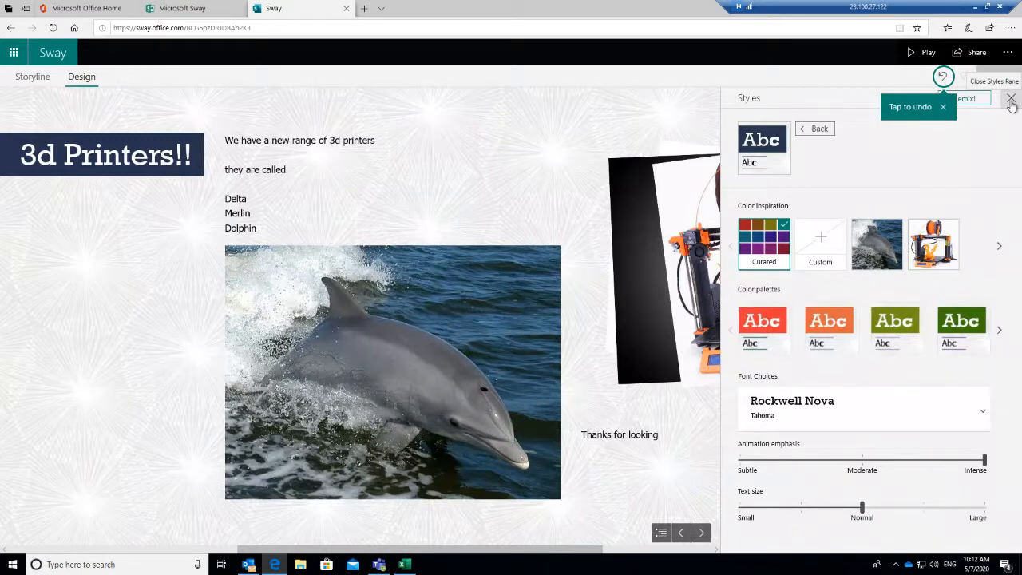
pyautogui.click(1010, 102)
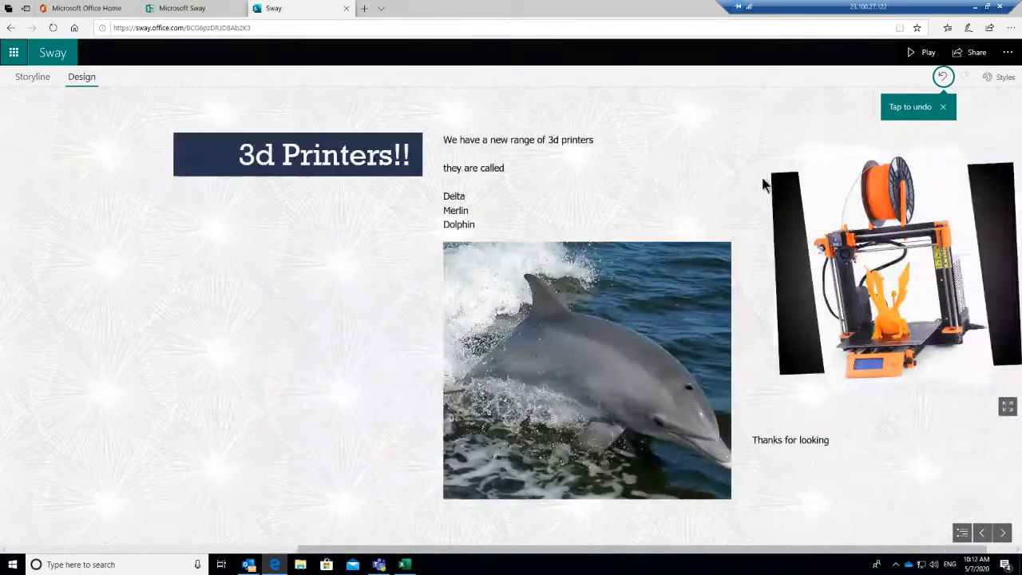
# Step: Apply the first variation of the first preset style, with black heading bands, and close the style options
pyautogui.scroll(-1, 765, 185)
pyautogui.scroll(5, 599, 199)
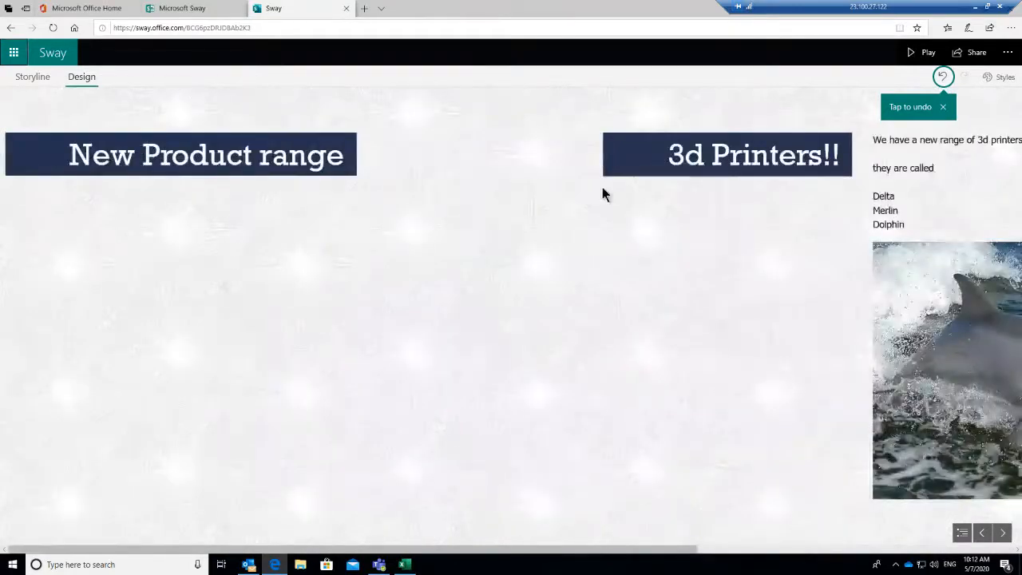
pyautogui.click(998, 76)
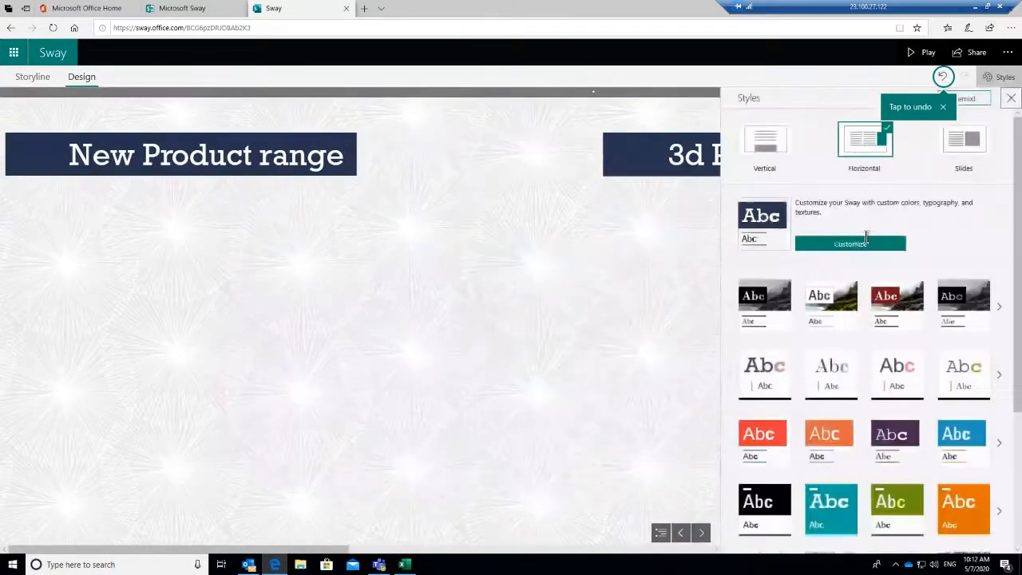
pyautogui.click(763, 317)
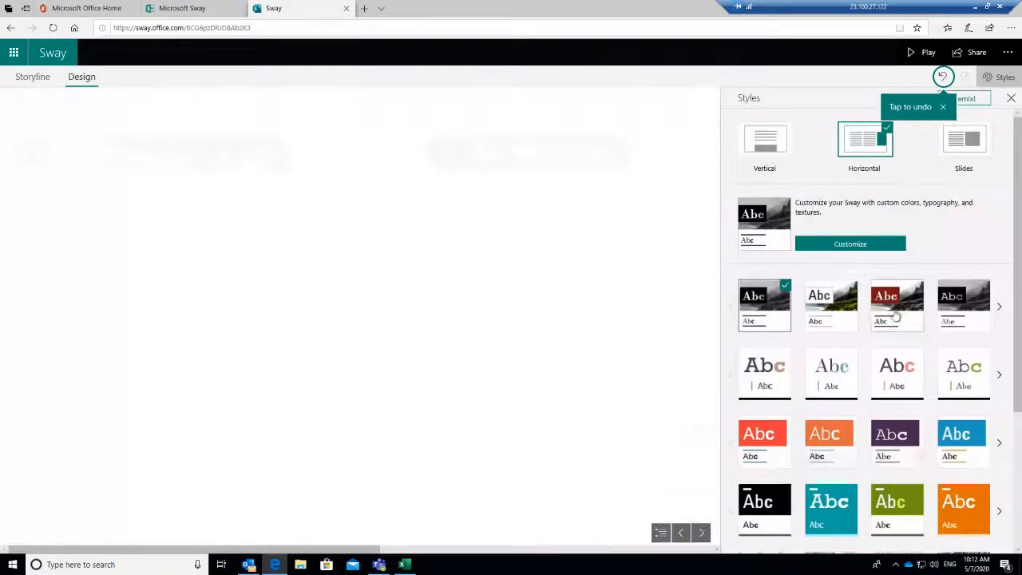
pyautogui.click(1010, 98)
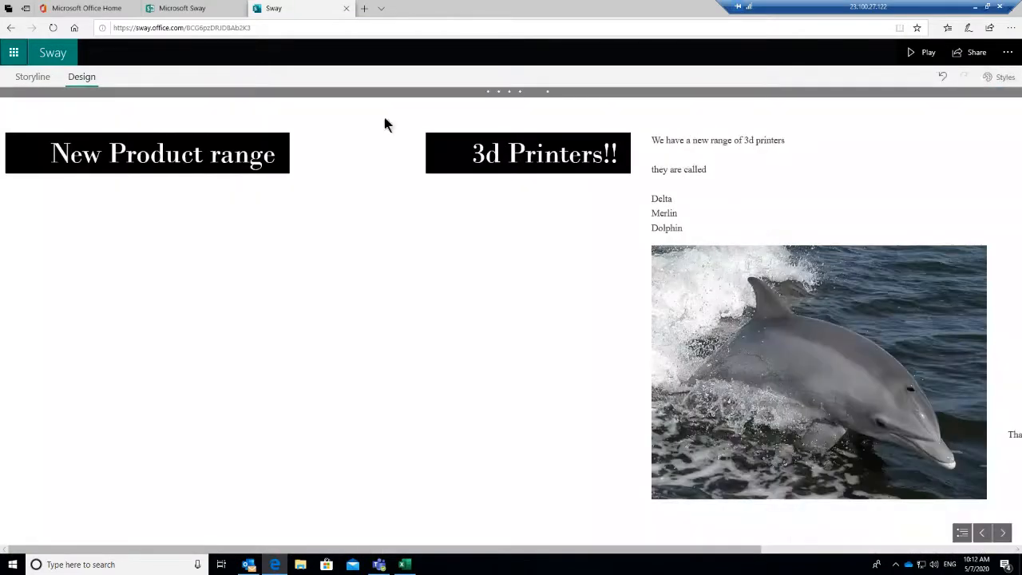
# Step: Play the Sway through to its end and flip through the stack of 3D printer images
pyautogui.click(915, 53)
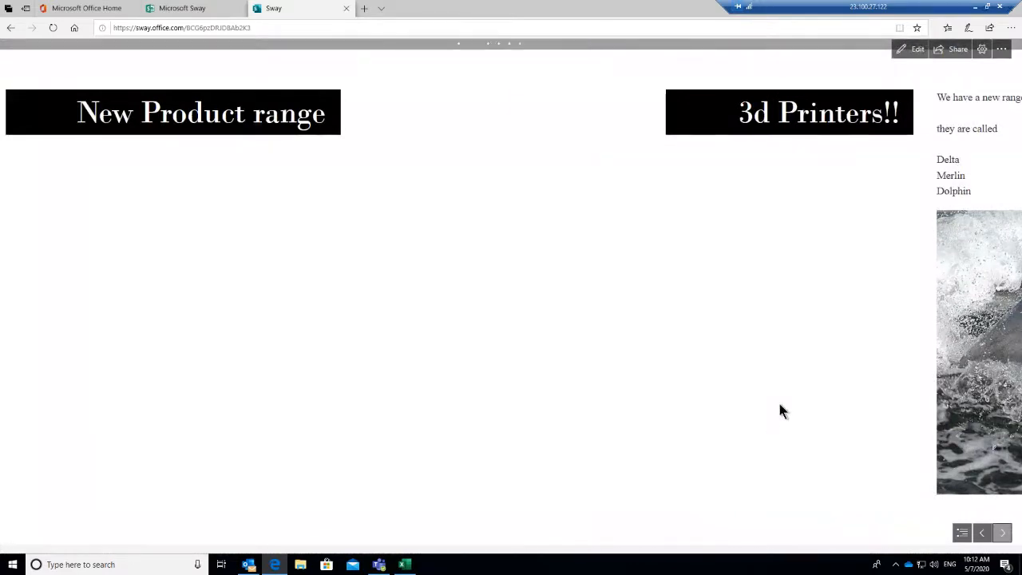
pyautogui.scroll(-3, 702, 362)
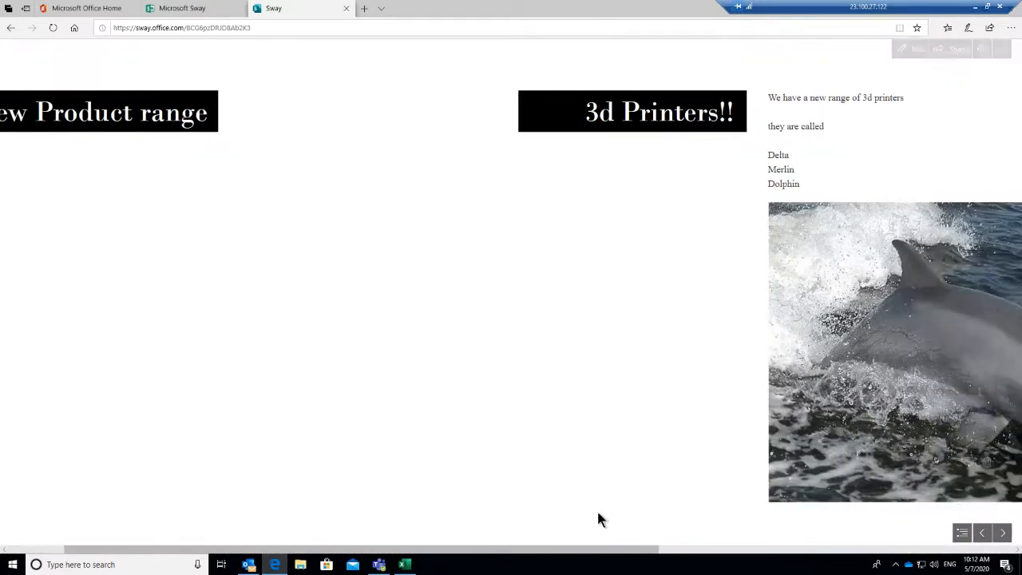
pyautogui.scroll(-4, 642, 416)
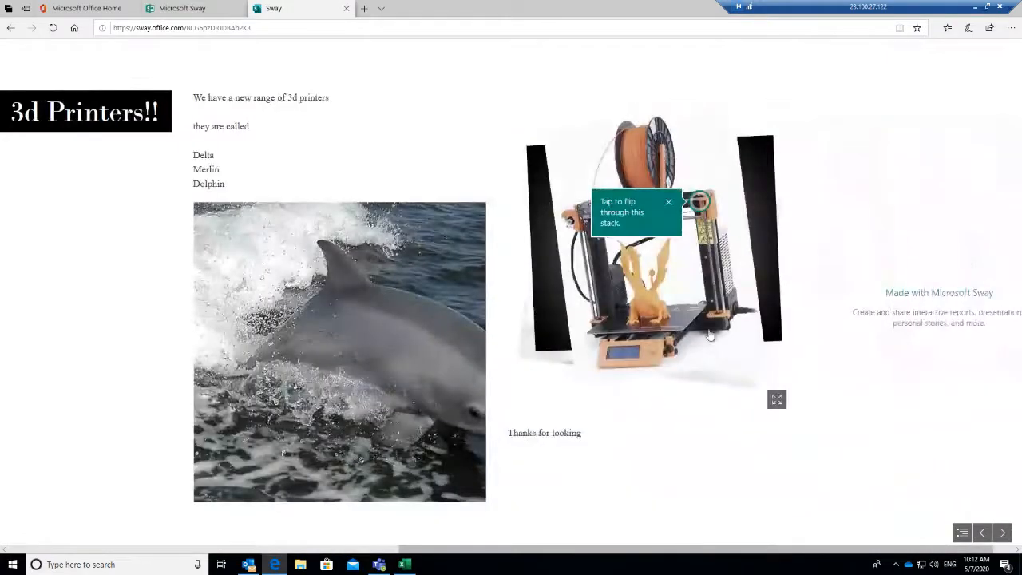
pyautogui.click(710, 327)
pyautogui.click(712, 322)
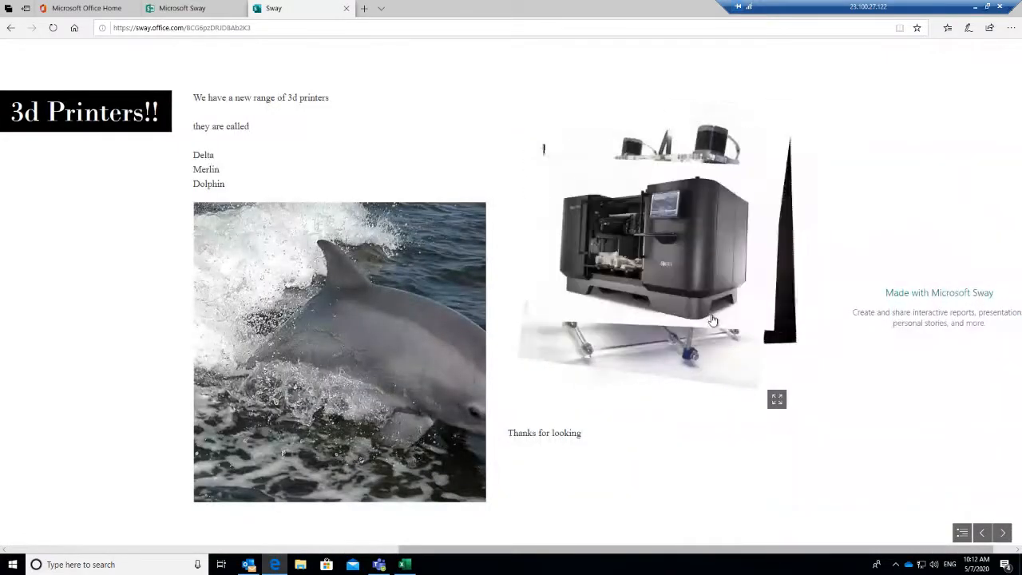
pyautogui.click(712, 321)
pyautogui.click(712, 321)
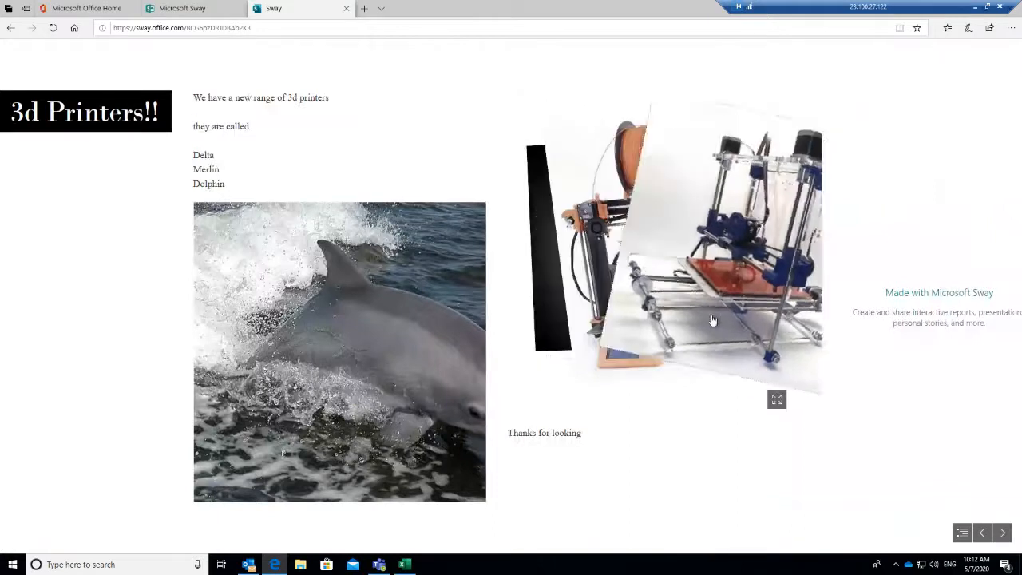
# Step: Flip to the next 3D printer image, leave the playback and return to the Sway start page
pyautogui.click(713, 320)
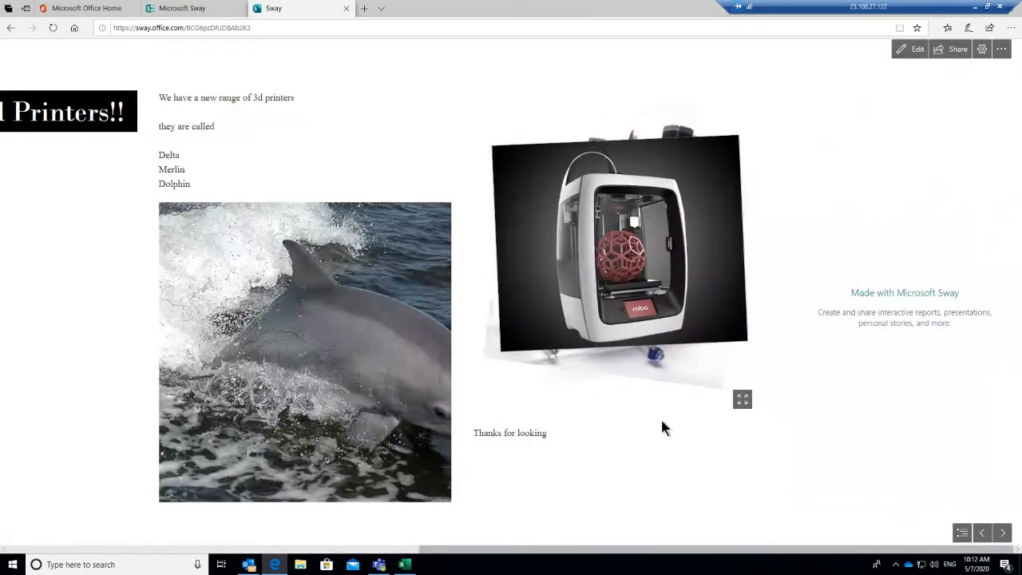
pyautogui.click(1001, 48)
pyautogui.click(97, 63)
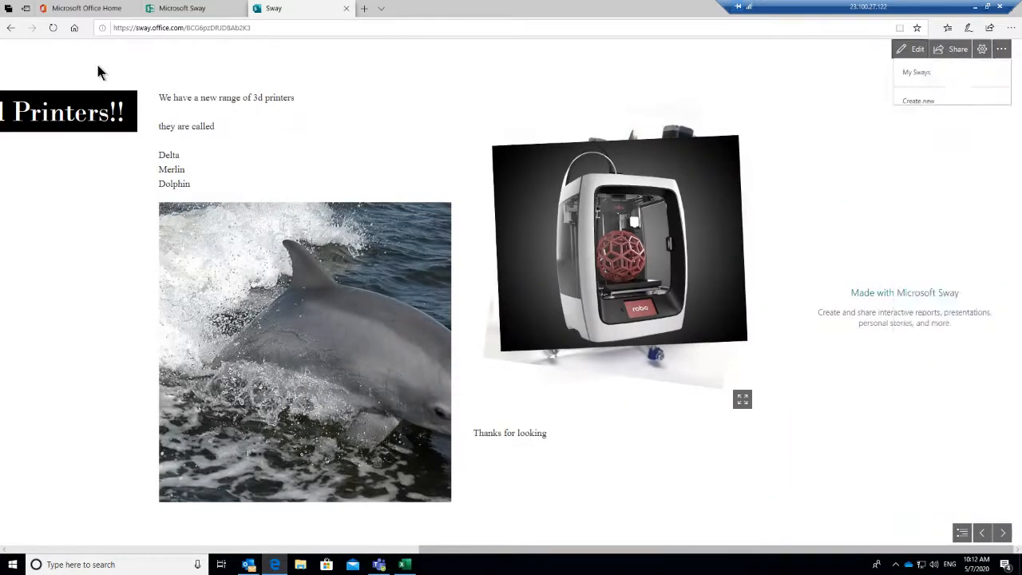
pyautogui.click(11, 28)
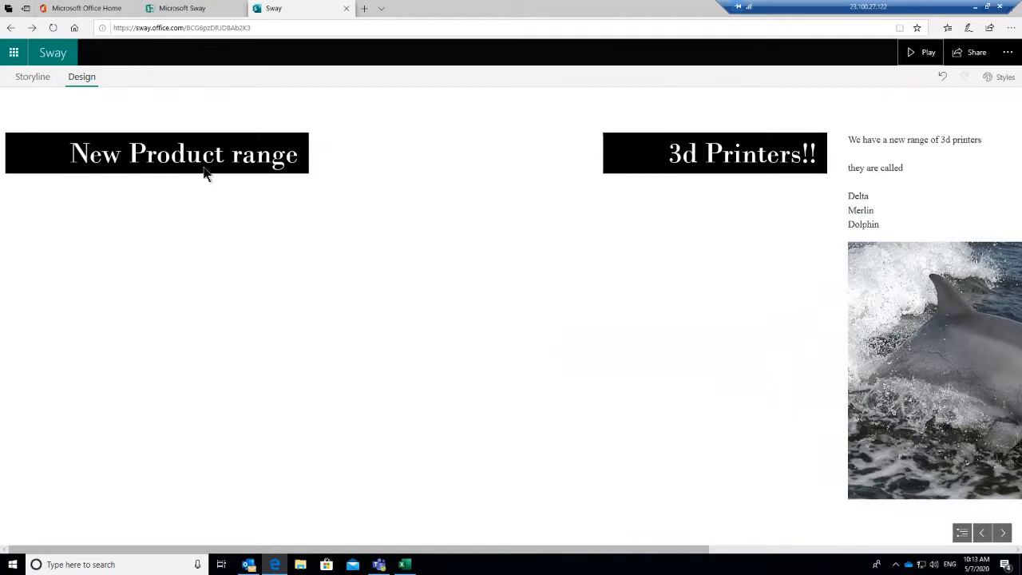
pyautogui.click(56, 54)
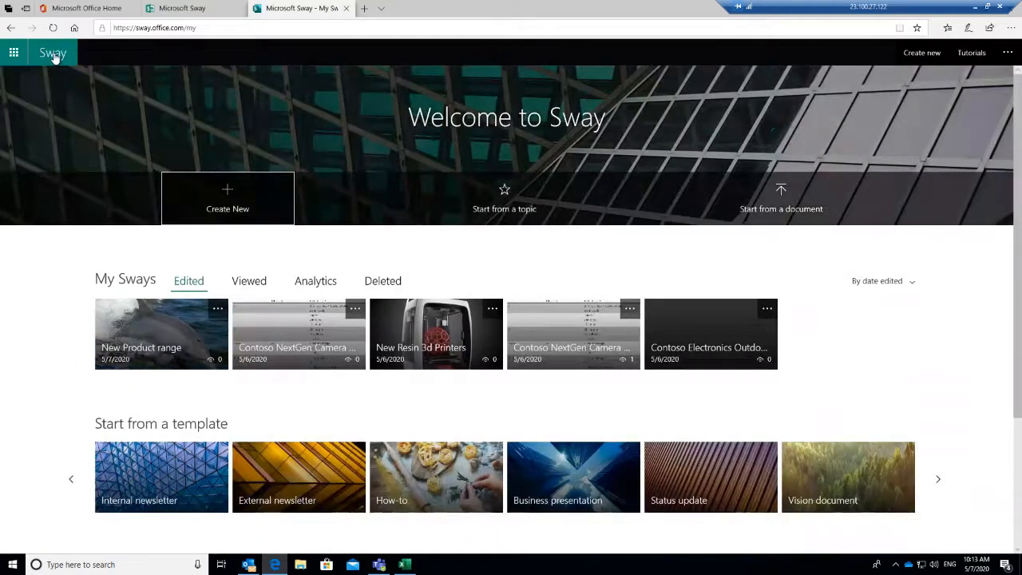
# Step: Create a Sway from the Word document "Contoso NextGen Camera Product Planning" on the Desktop
pyautogui.click(765, 209)
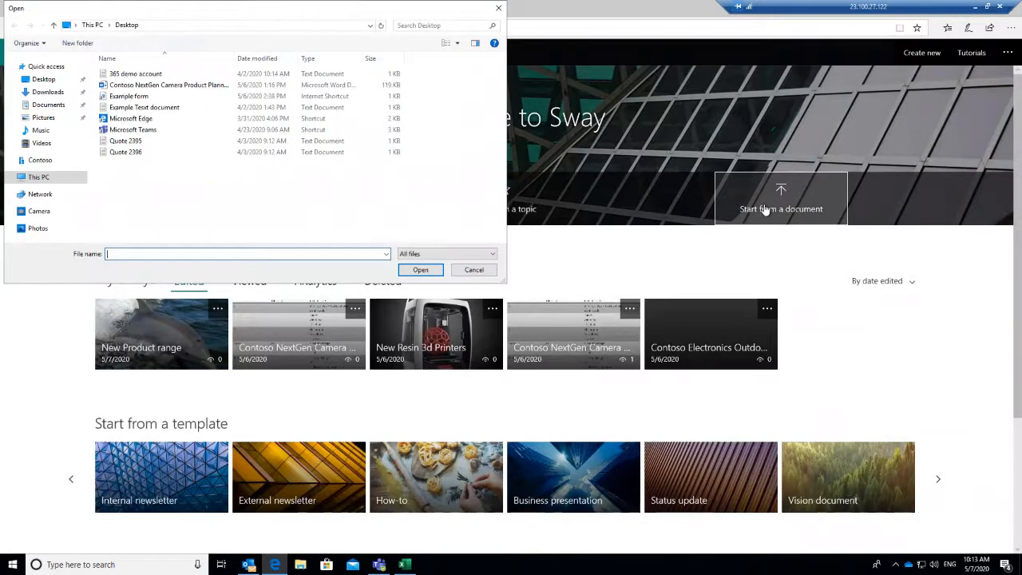
pyautogui.click(132, 86)
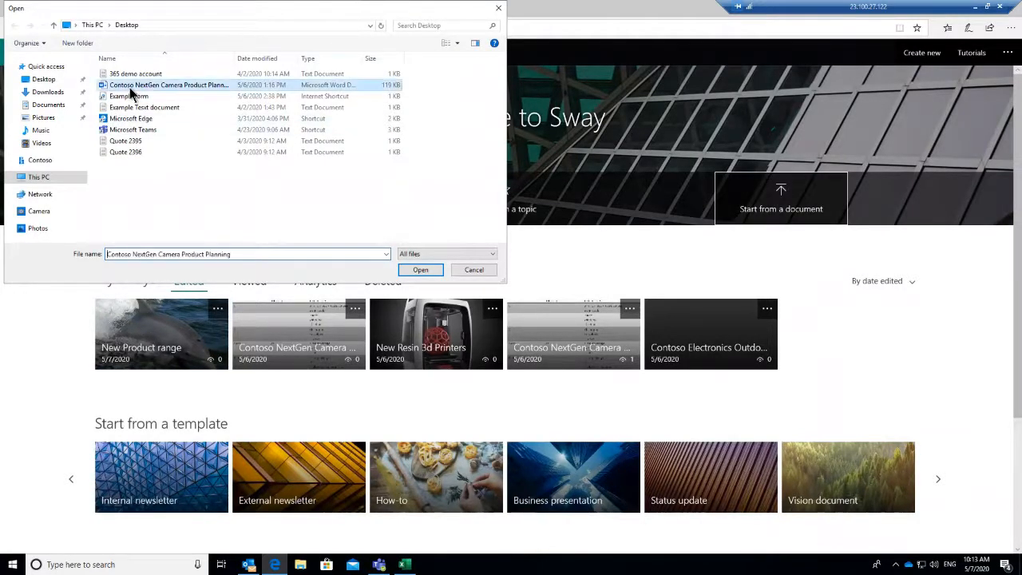
pyautogui.click(422, 271)
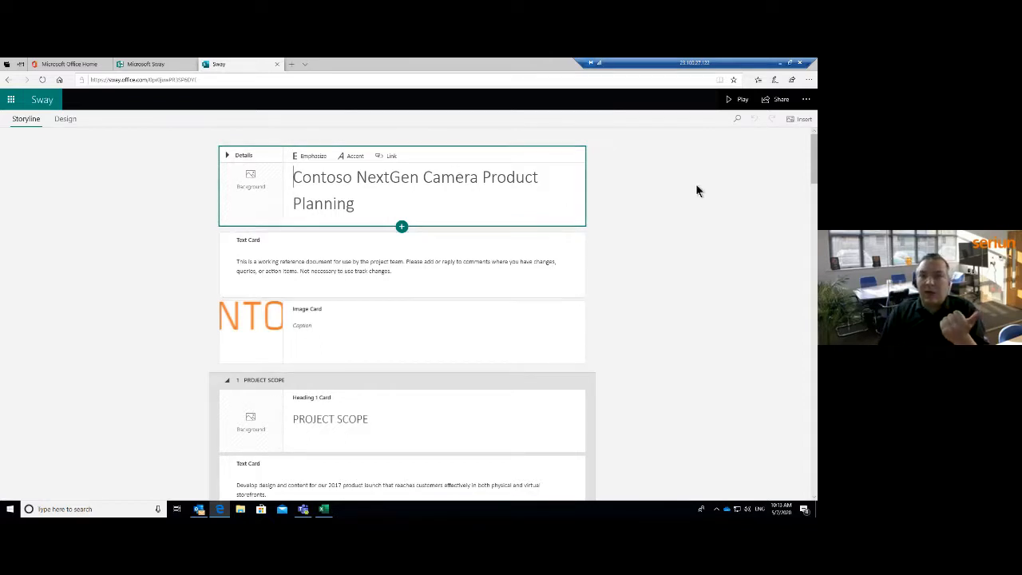
# Step: Play the Sway made from the document and look through its headings, text, table and charts before returning to its title
pyautogui.click(727, 104)
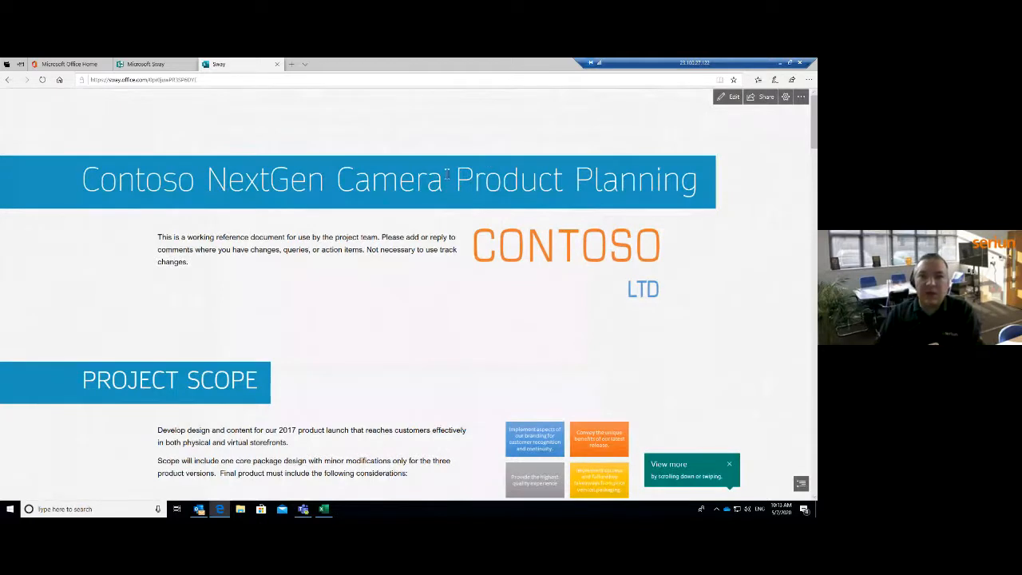
pyautogui.scroll(-5, 447, 174)
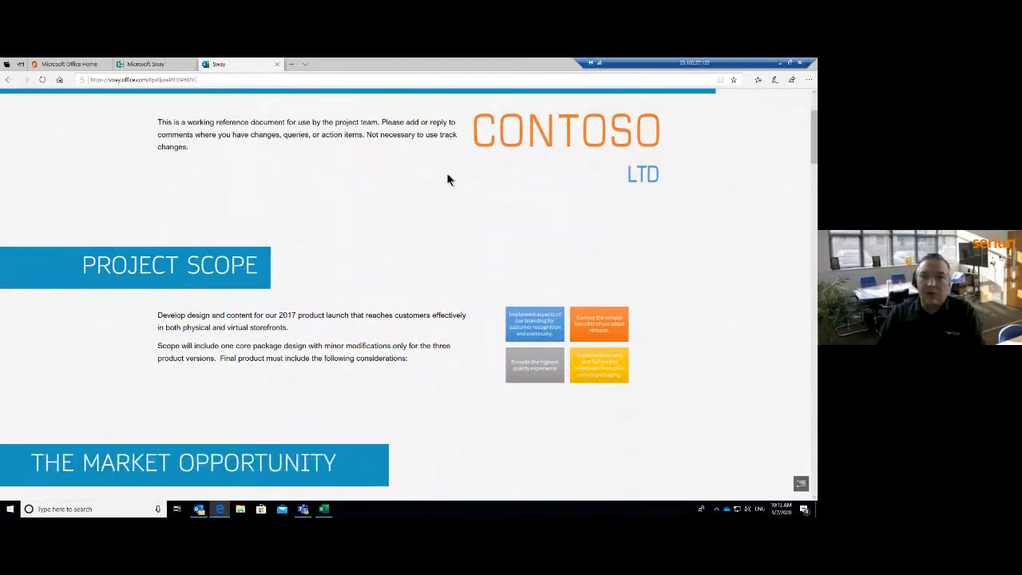
pyautogui.scroll(-5, 448, 176)
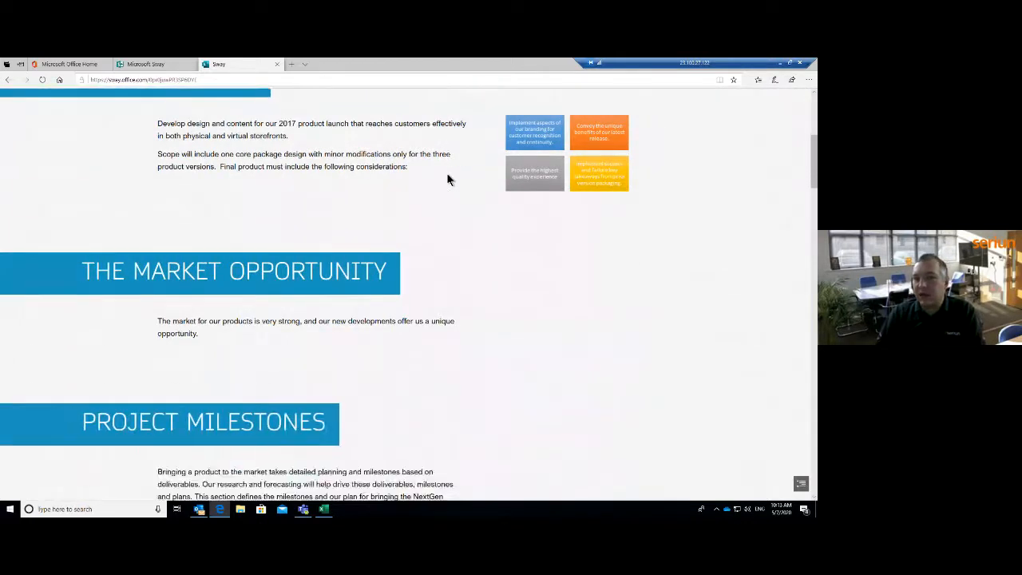
pyautogui.scroll(-3, 448, 178)
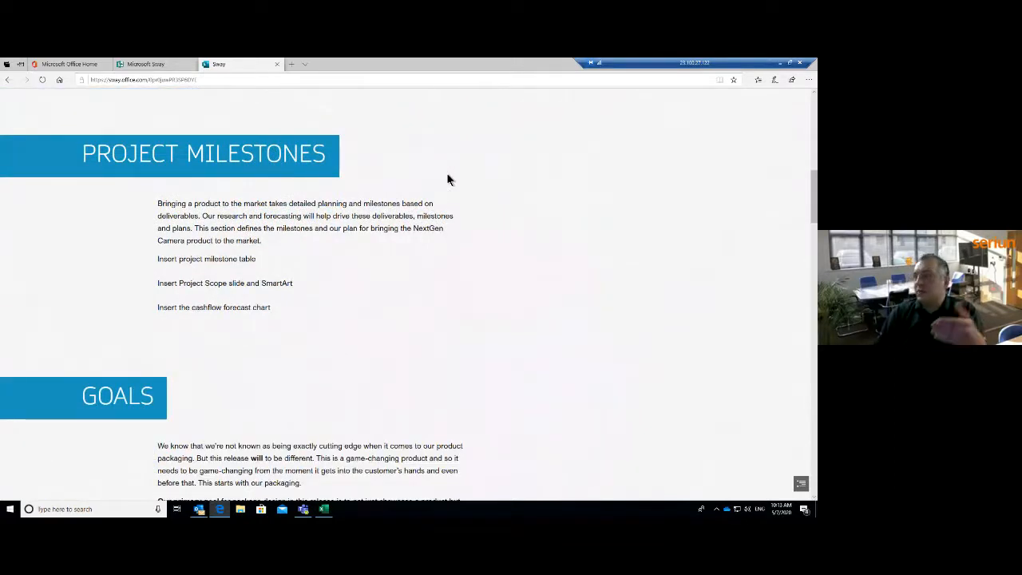
pyautogui.scroll(-3, 447, 178)
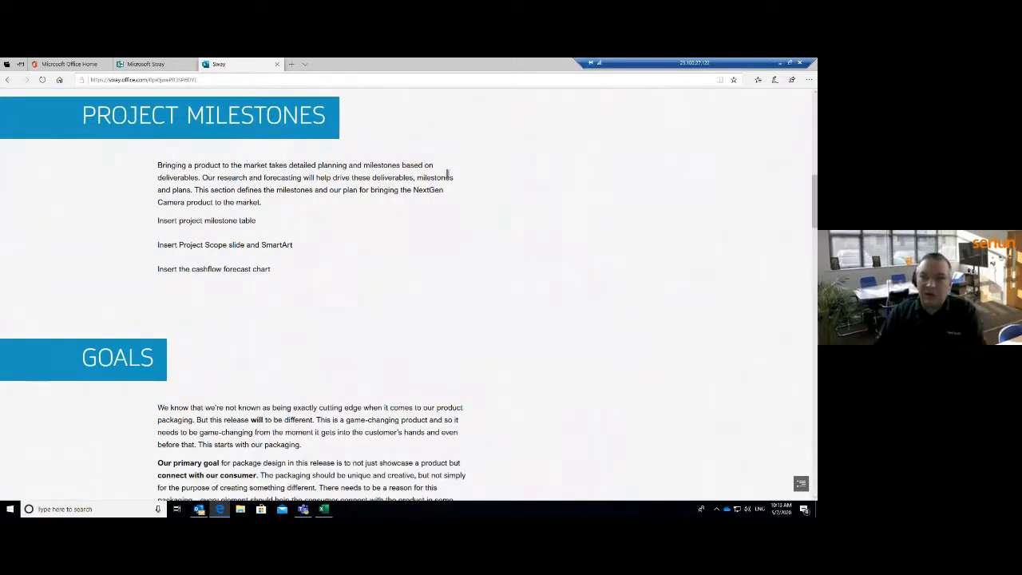
pyautogui.scroll(-6, 447, 179)
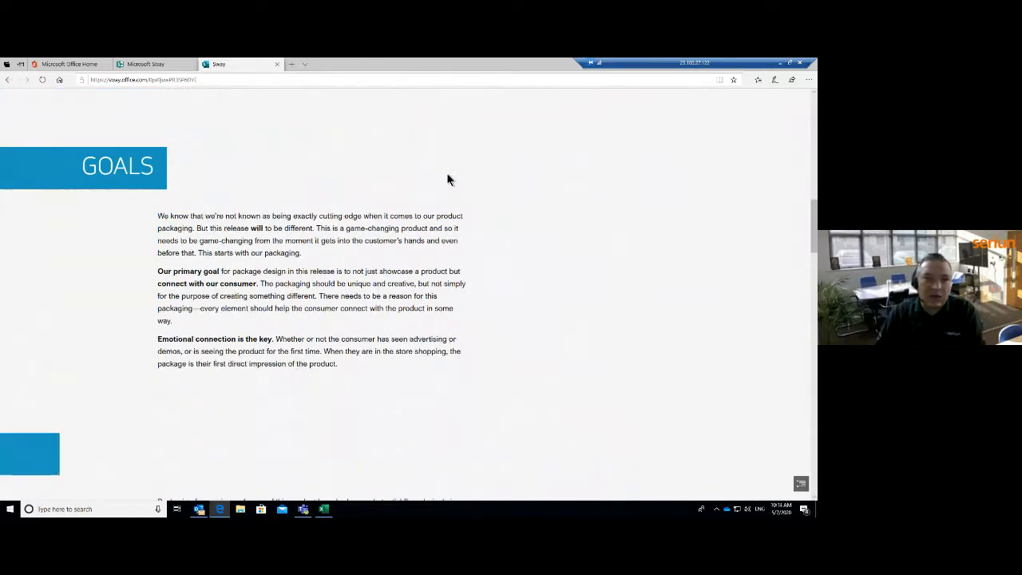
pyautogui.scroll(-5, 447, 179)
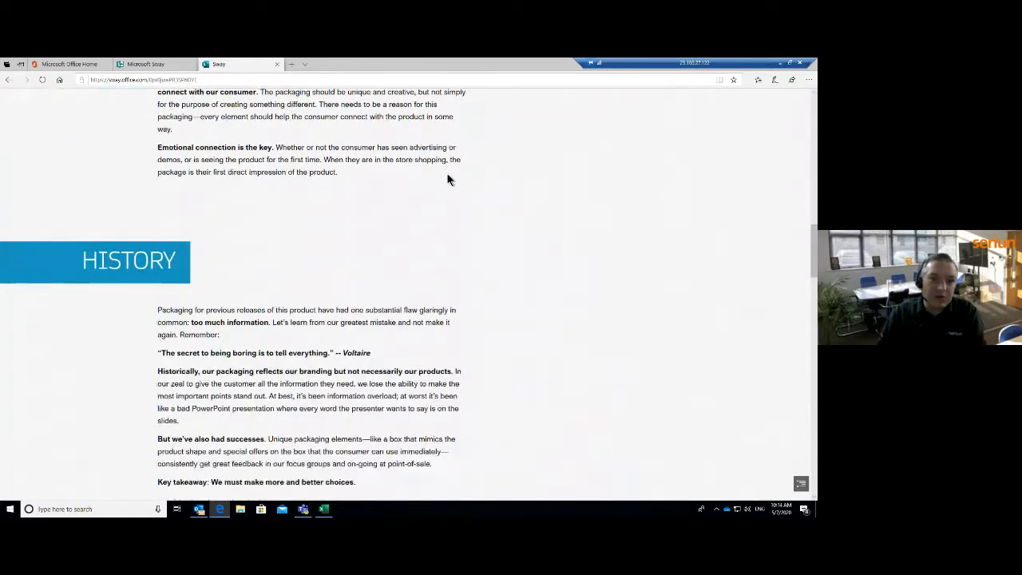
pyautogui.scroll(-5, 447, 179)
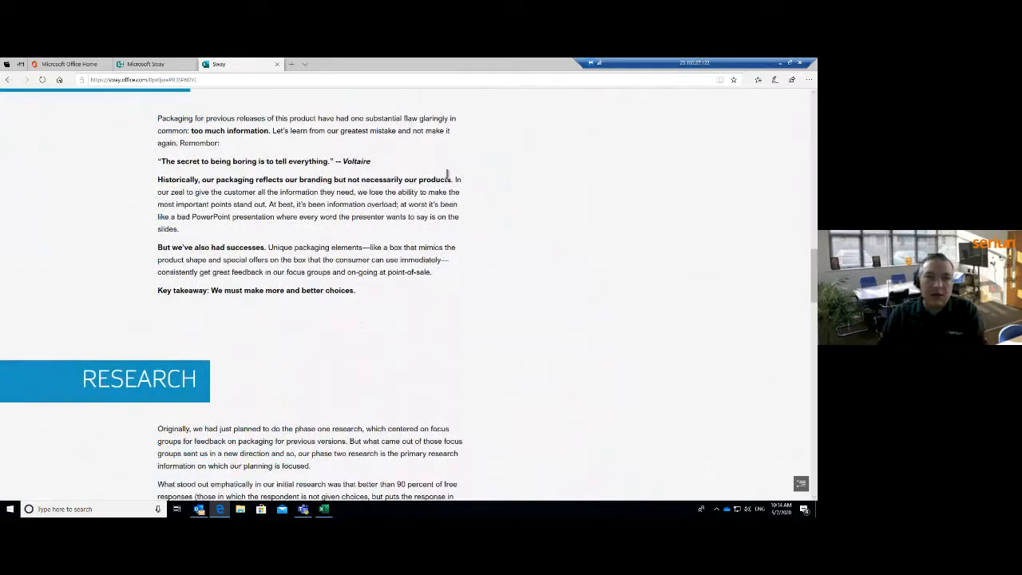
pyautogui.scroll(-7, 447, 179)
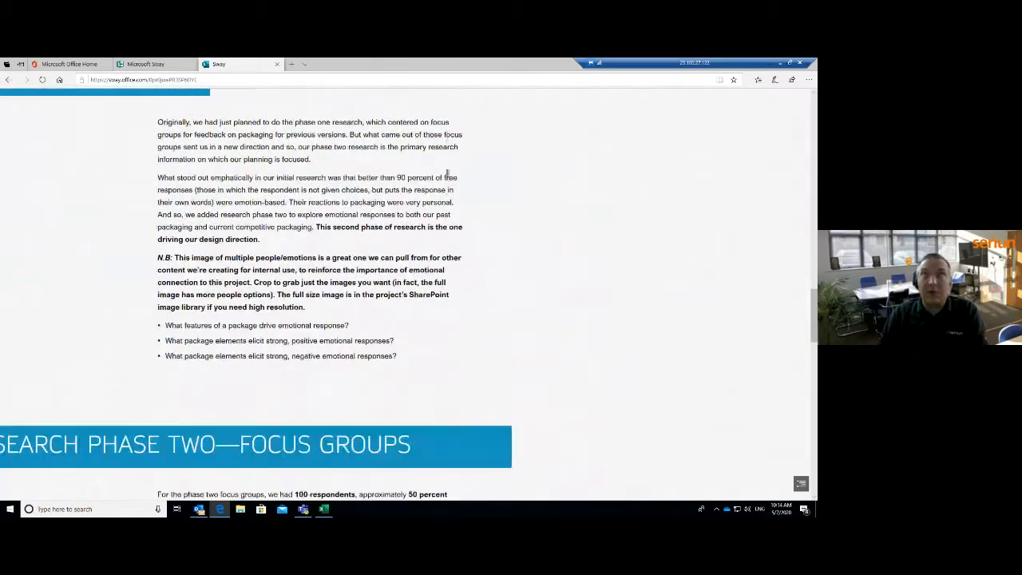
pyautogui.scroll(-7, 447, 179)
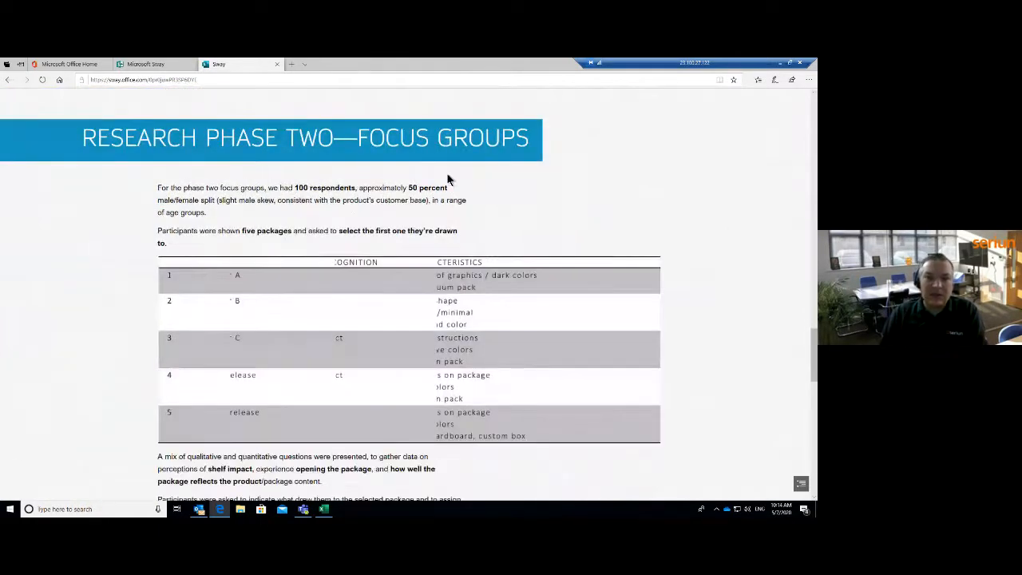
pyautogui.scroll(-9, 447, 179)
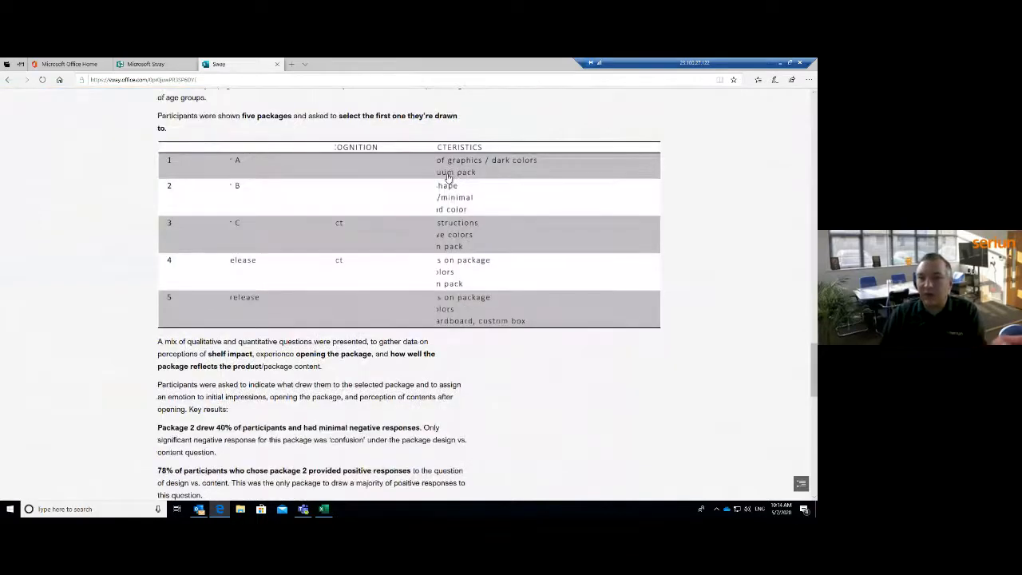
pyautogui.scroll(-12, 448, 174)
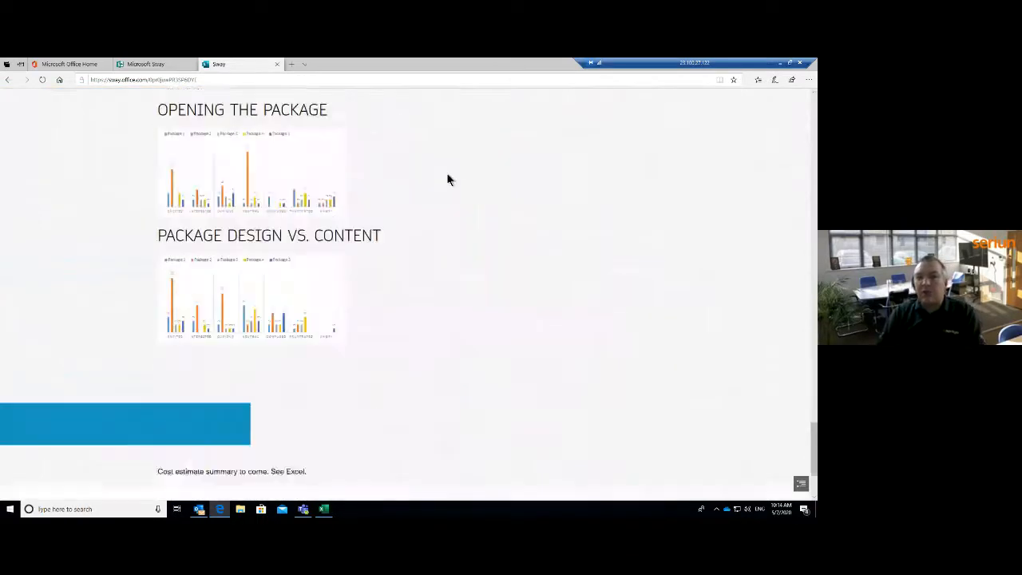
pyautogui.scroll(3, 447, 175)
pyautogui.scroll(15, 447, 179)
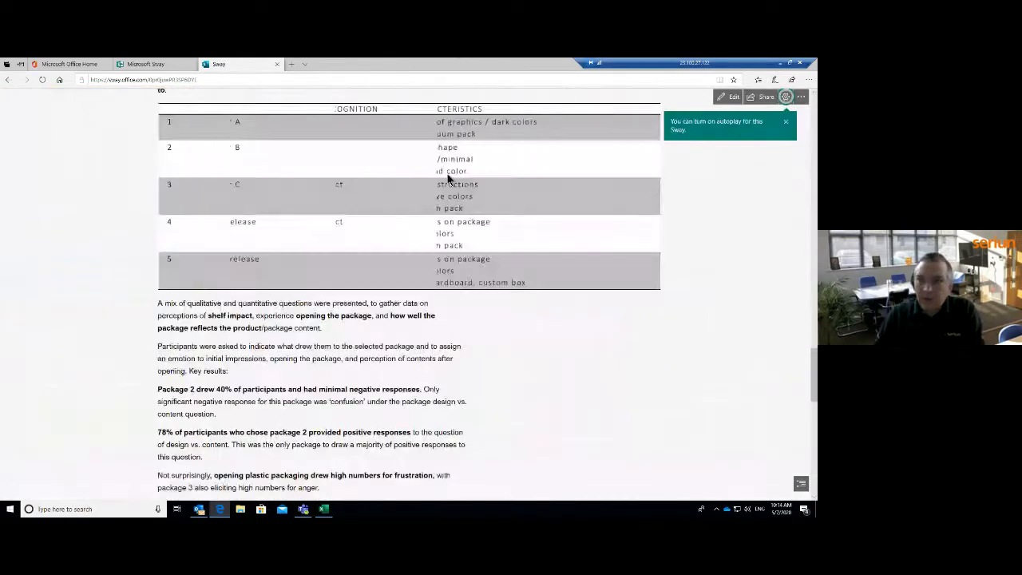
pyautogui.scroll(20, 448, 178)
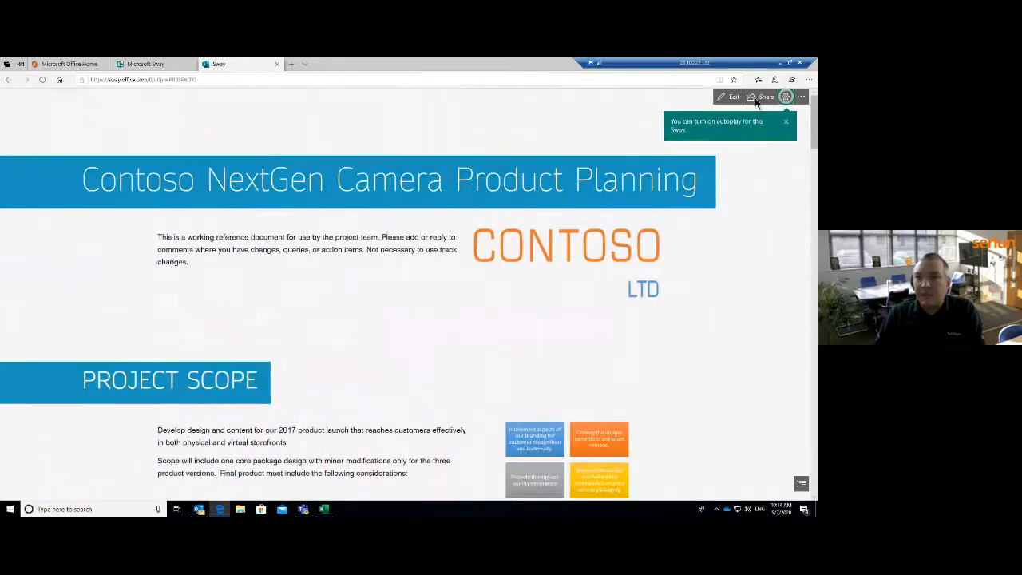
# Step: Dismiss the autoplay tip and show the sharing options of the Contoso NextGen Camera Product Planning Sway
pyautogui.click(757, 99)
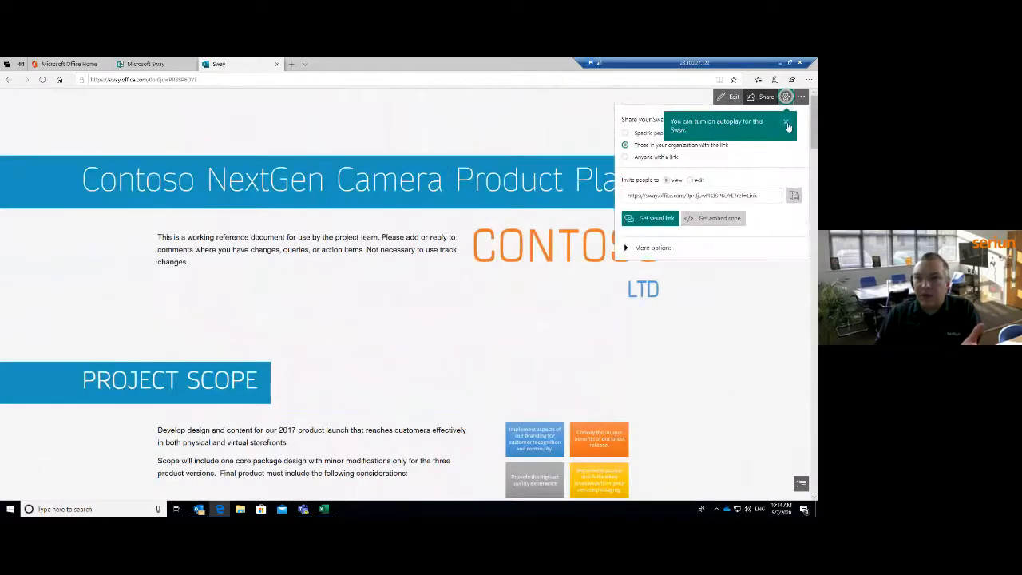
pyautogui.click(787, 124)
pyautogui.click(762, 98)
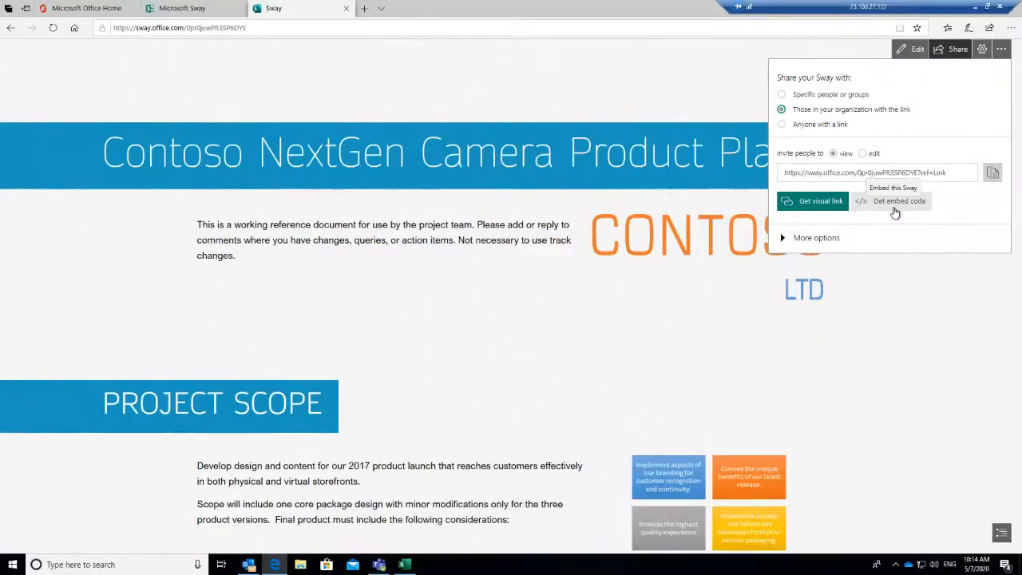
# Step: Get the Sway's embed code, look over the full iframe code and close the embed window
pyautogui.click(894, 210)
pyautogui.rightClick(540, 304)
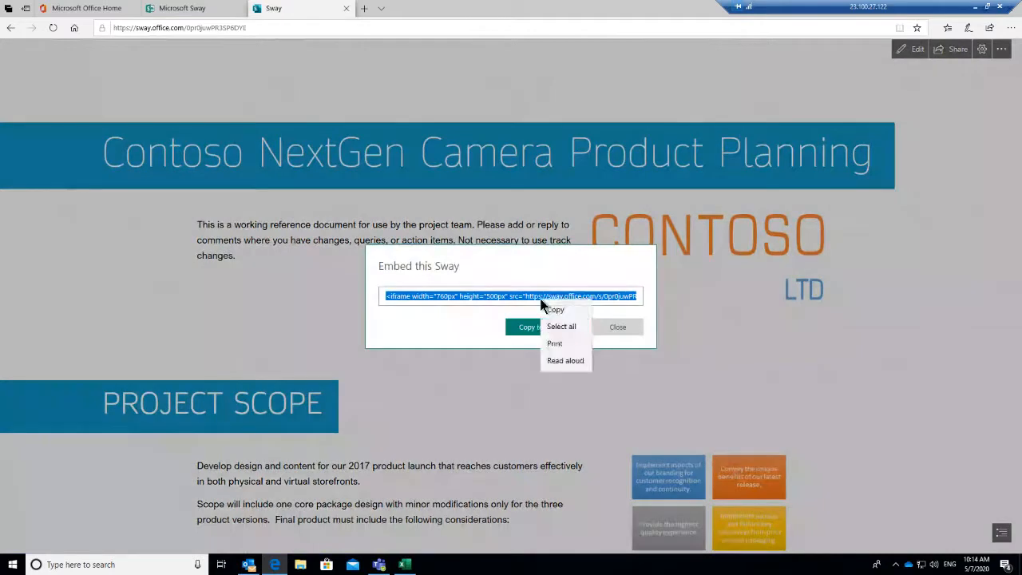
pyautogui.click(485, 316)
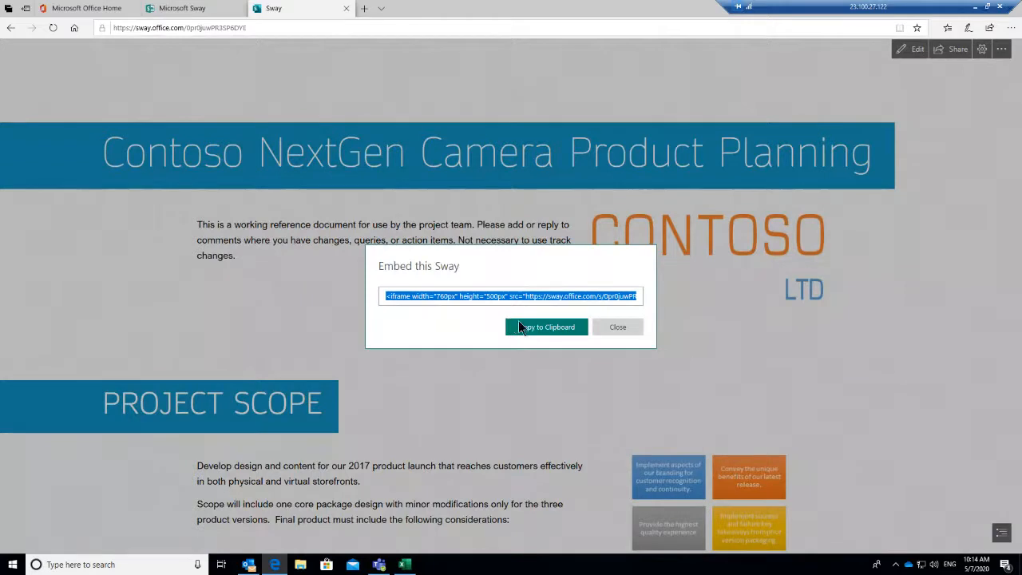
pyautogui.click(518, 301)
pyautogui.moveTo(488, 295); pyautogui.dragTo(614, 304)
pyautogui.click(539, 284)
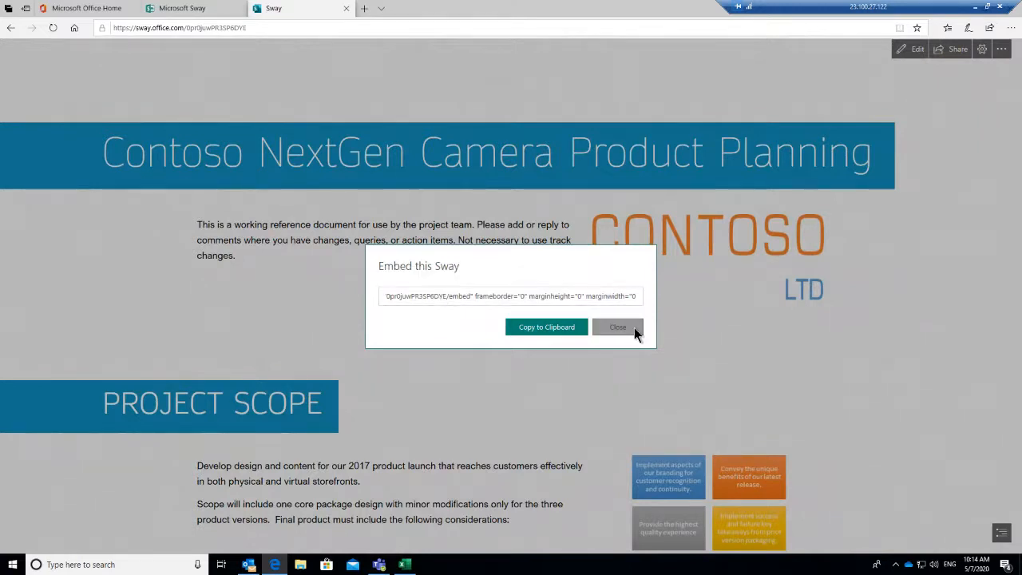
pyautogui.click(719, 294)
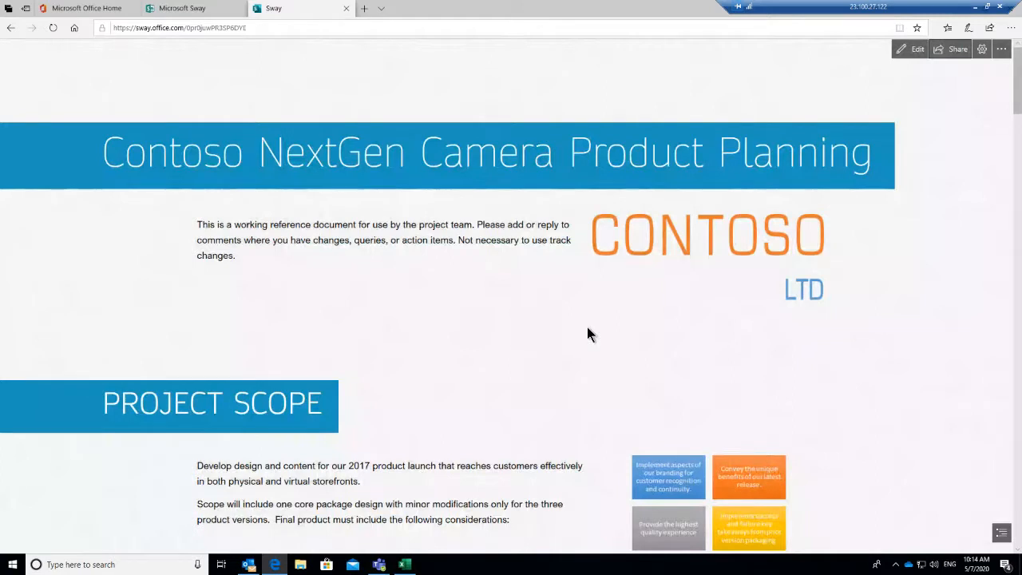
# Step: Show the additional sharing options, including password protection and the visibility of Share buttons to viewers
pyautogui.click(951, 49)
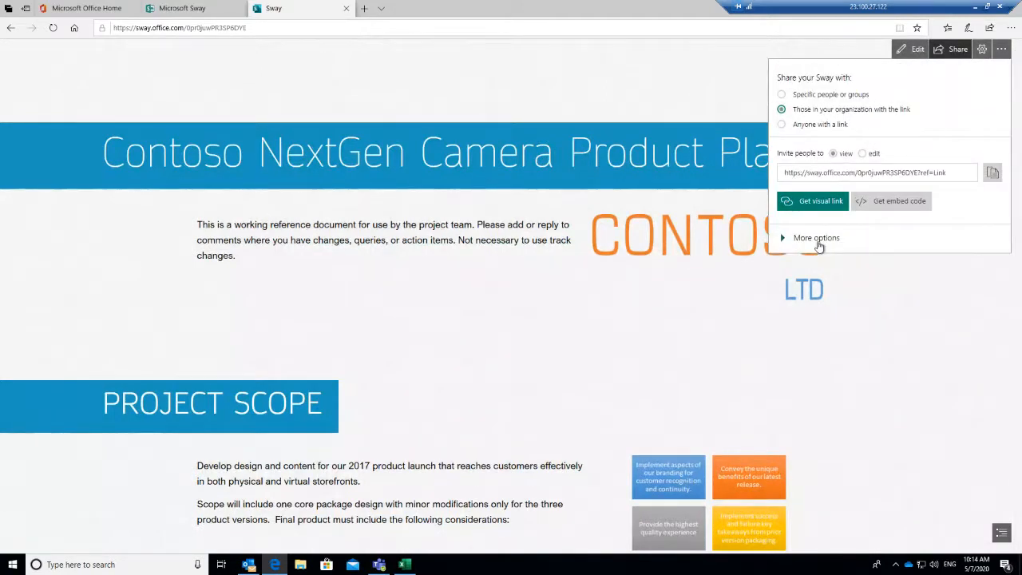
pyautogui.click(816, 239)
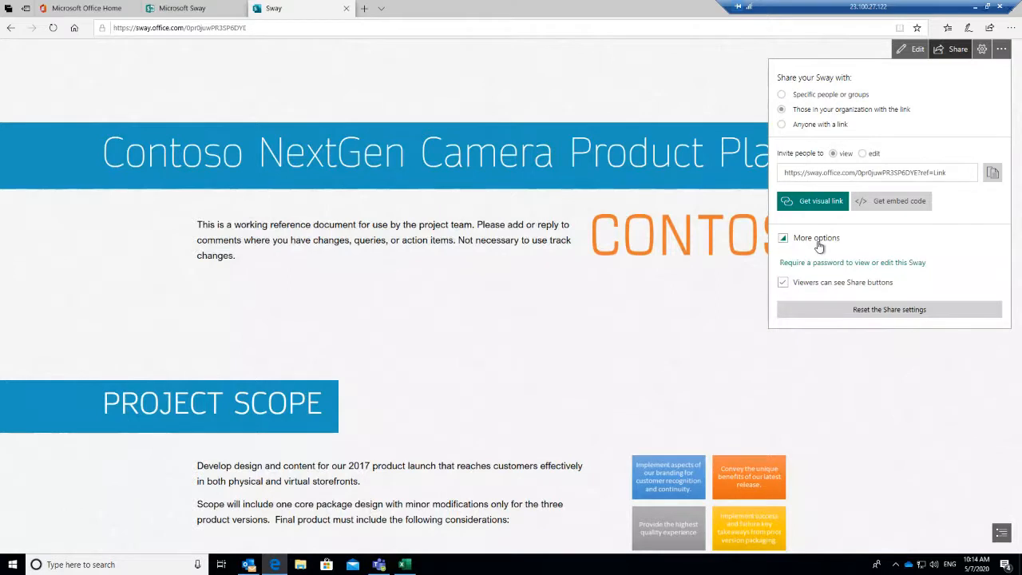